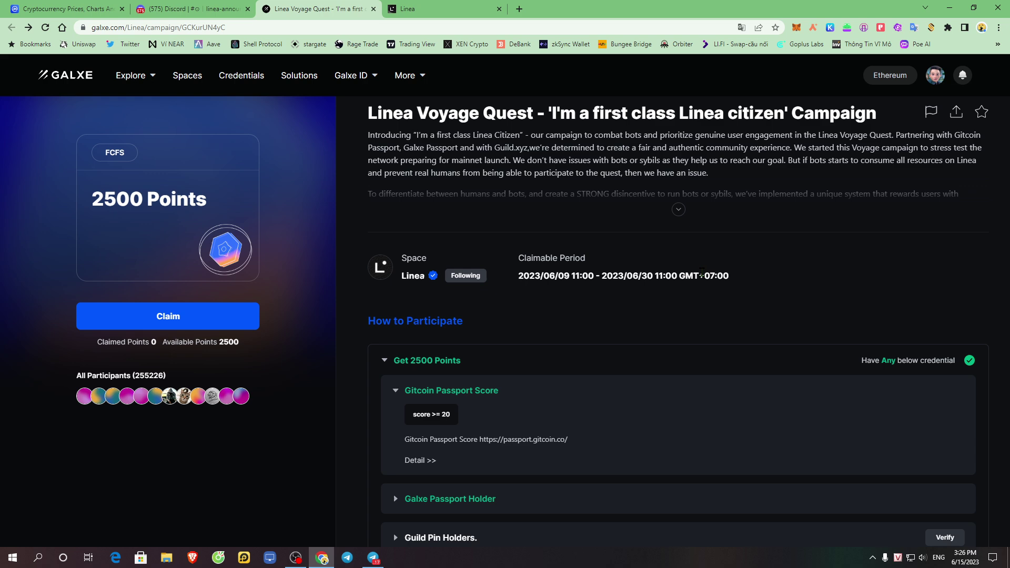
Expand the Linea campaign description, read through it, and collapse both it and the Gitcoin Passport Score credential
{"action": "left_click", "coordinate": [677, 214]}
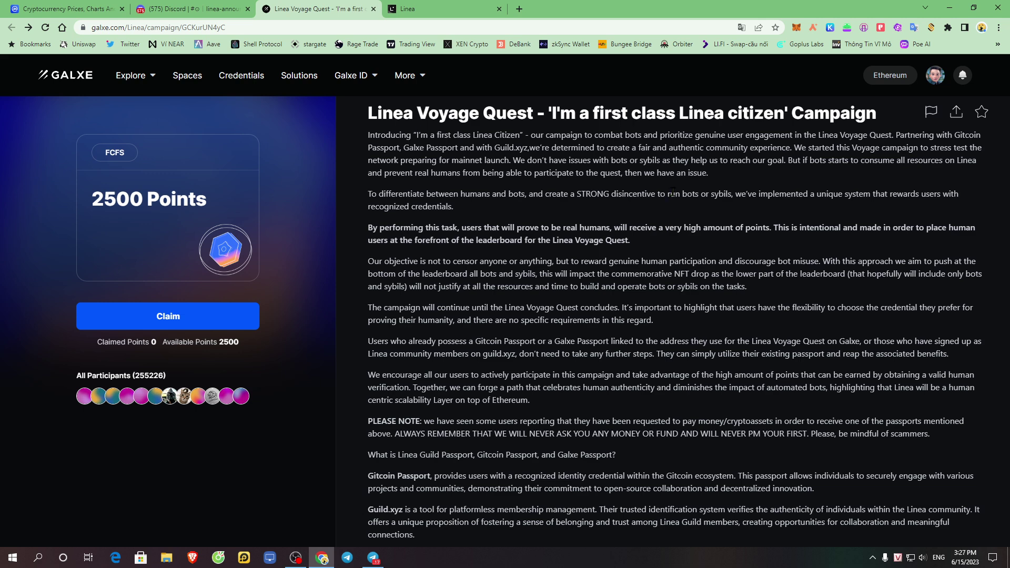
{"action": "scroll", "coordinate": [690, 190], "scroll_direction": "down", "scroll_amount": 10}
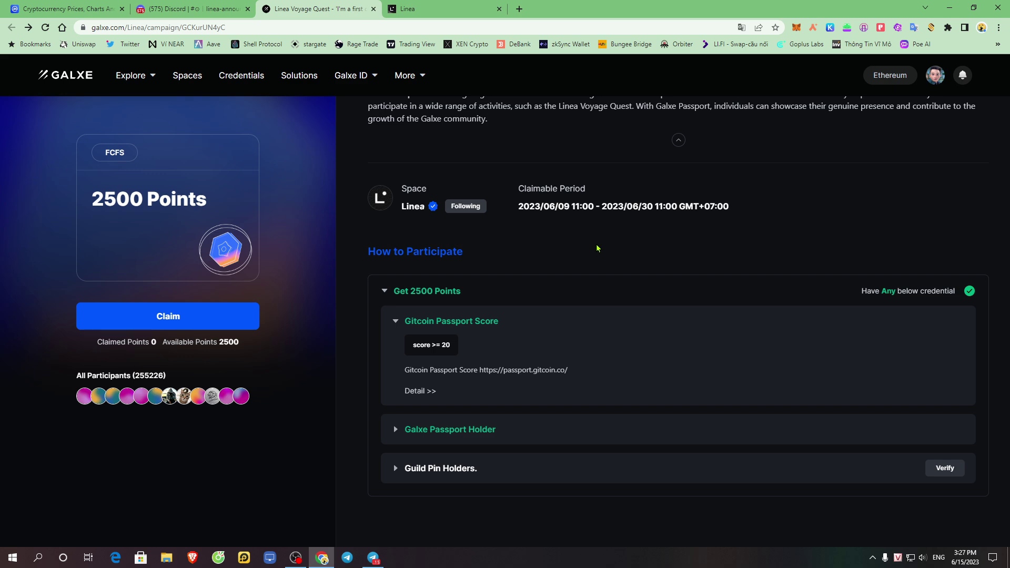
{"action": "scroll", "coordinate": [659, 199], "scroll_direction": "up", "scroll_amount": 3}
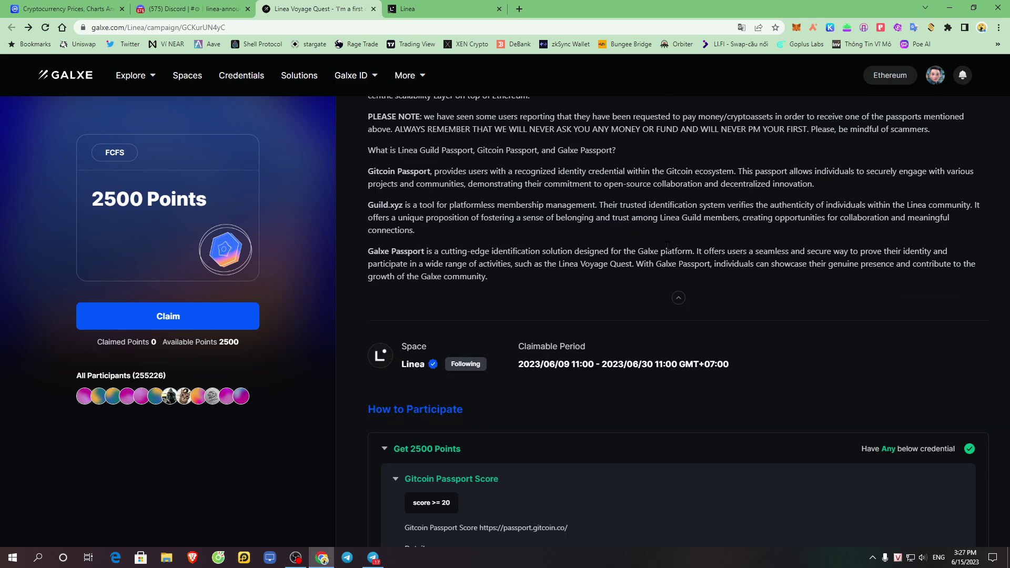
{"action": "left_click", "coordinate": [679, 298]}
{"action": "left_click", "coordinate": [452, 328]}
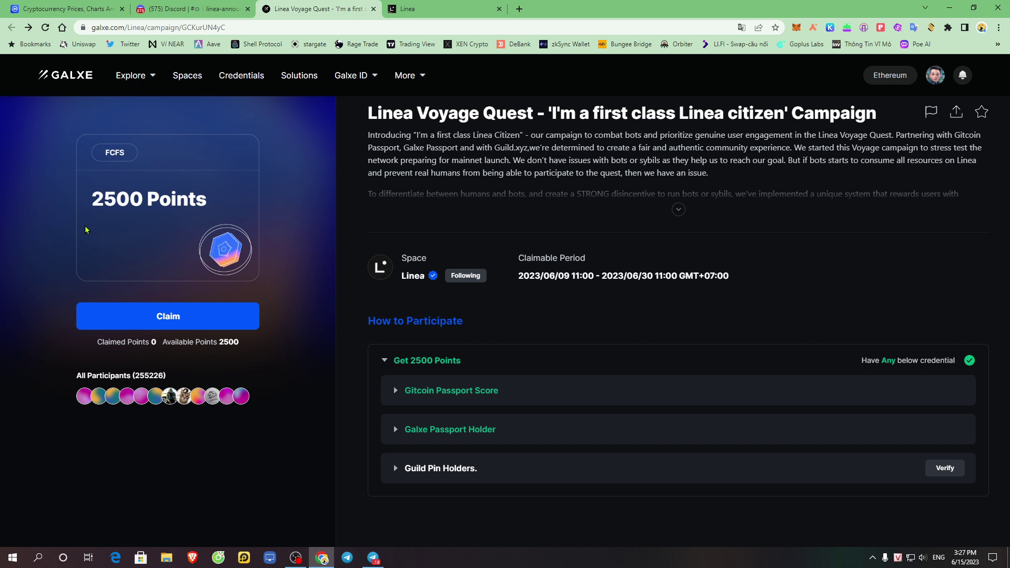
Examine the campaign's point reward and the end date of its claimable period
{"action": "left_click_drag", "start_coordinate": [94, 202], "coordinate": [210, 194]}
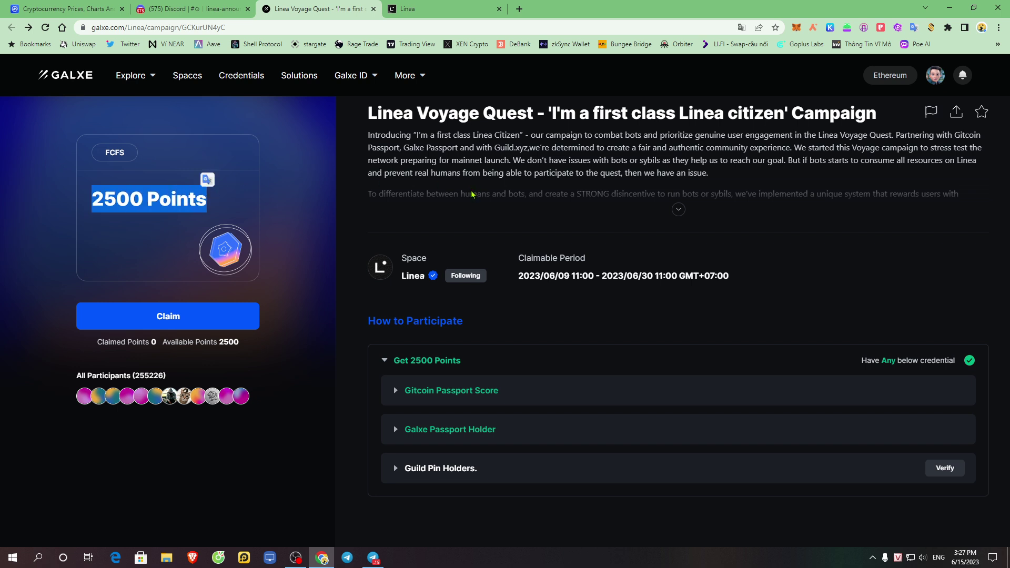
{"action": "left_click", "coordinate": [802, 262]}
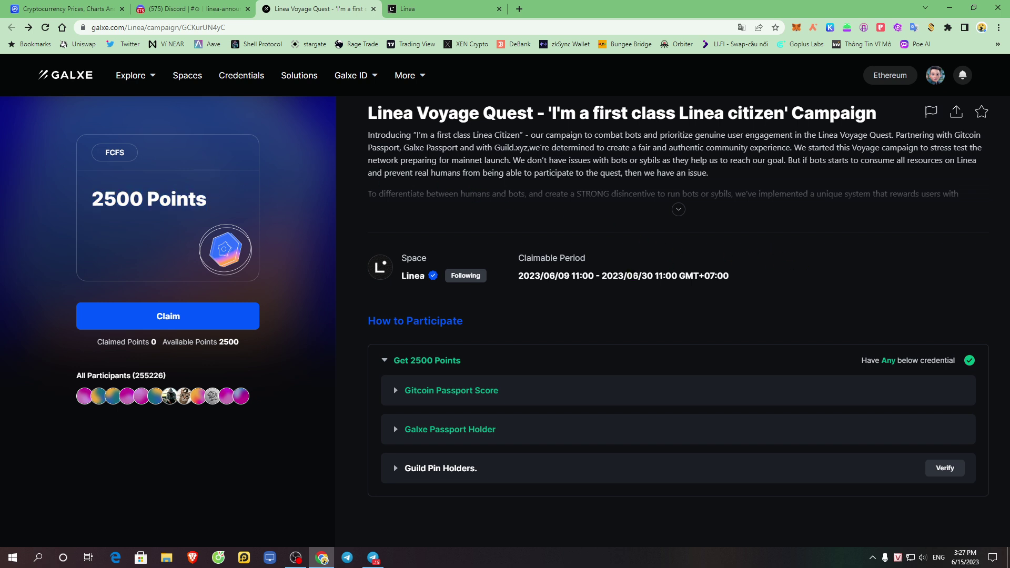
{"action": "left_click_drag", "start_coordinate": [654, 276], "coordinate": [623, 276]}
{"action": "left_click", "coordinate": [678, 308]}
{"action": "scroll", "coordinate": [526, 394], "scroll_direction": "up", "scroll_amount": 1}
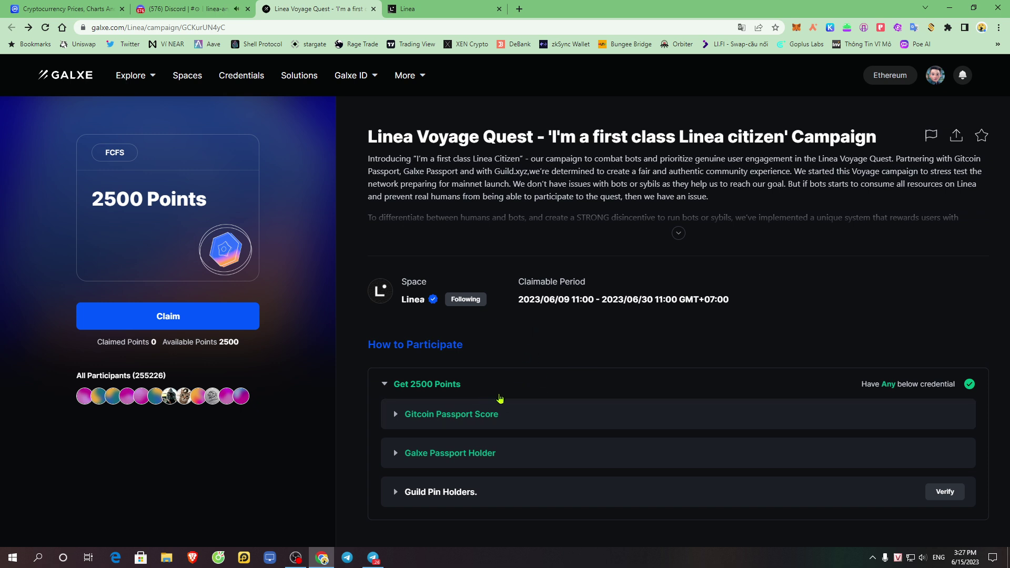
{"action": "left_click", "coordinate": [471, 419]}
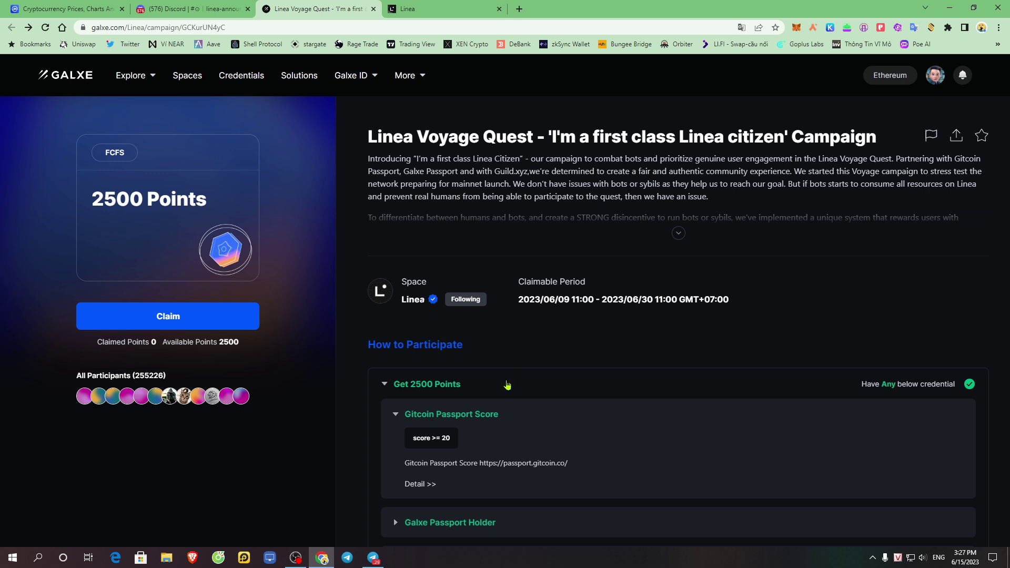
{"action": "scroll", "coordinate": [521, 347], "scroll_direction": "down", "scroll_amount": 2}
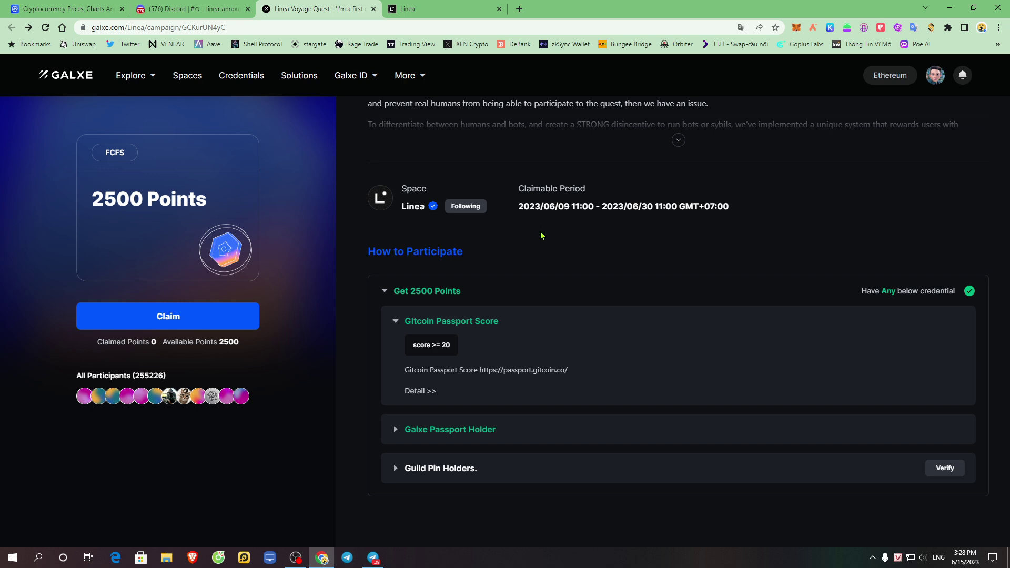
{"action": "left_click", "coordinate": [481, 321]}
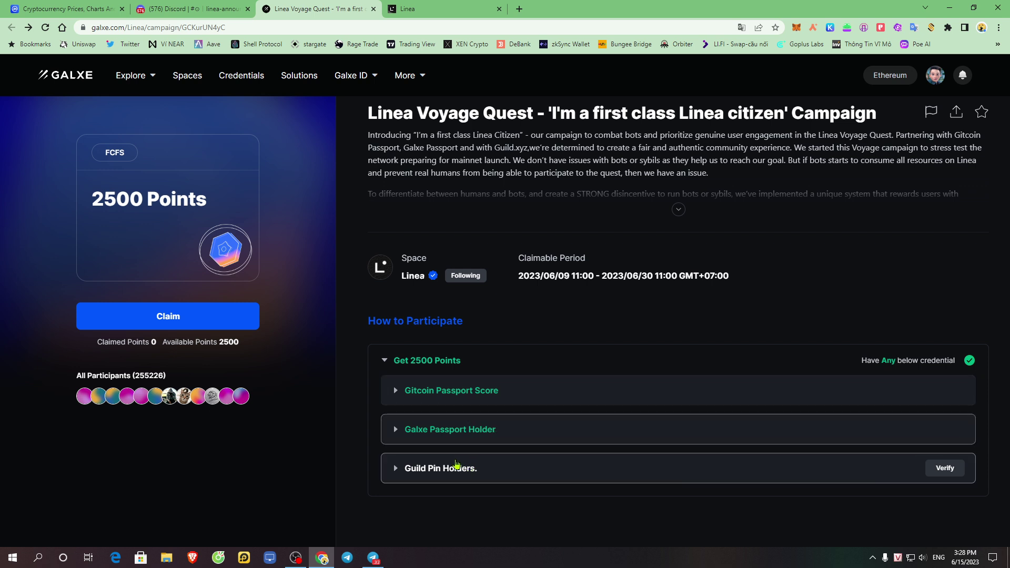
{"action": "left_click", "coordinate": [467, 405]}
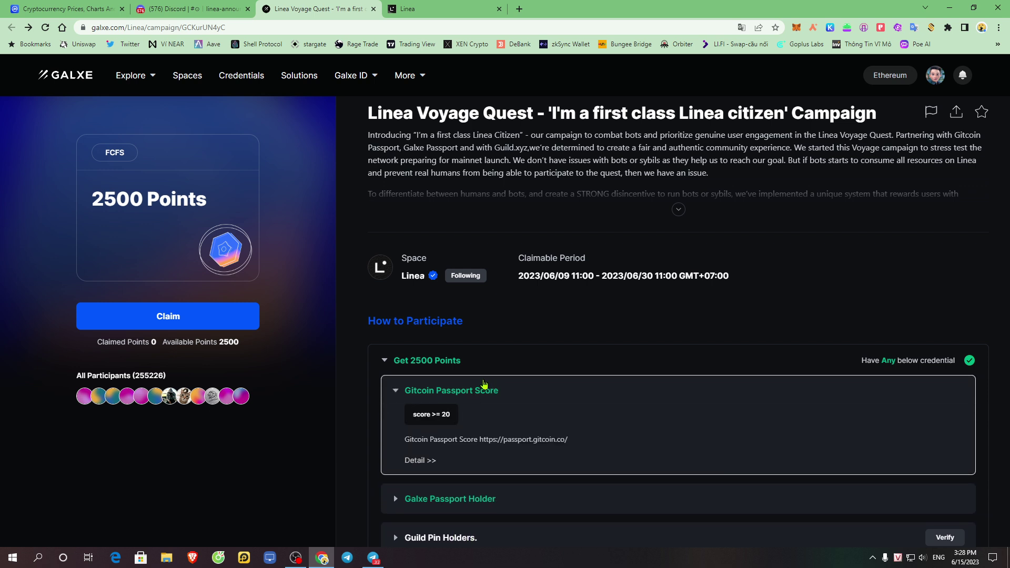
{"action": "scroll", "coordinate": [517, 387], "scroll_direction": "down", "scroll_amount": 1}
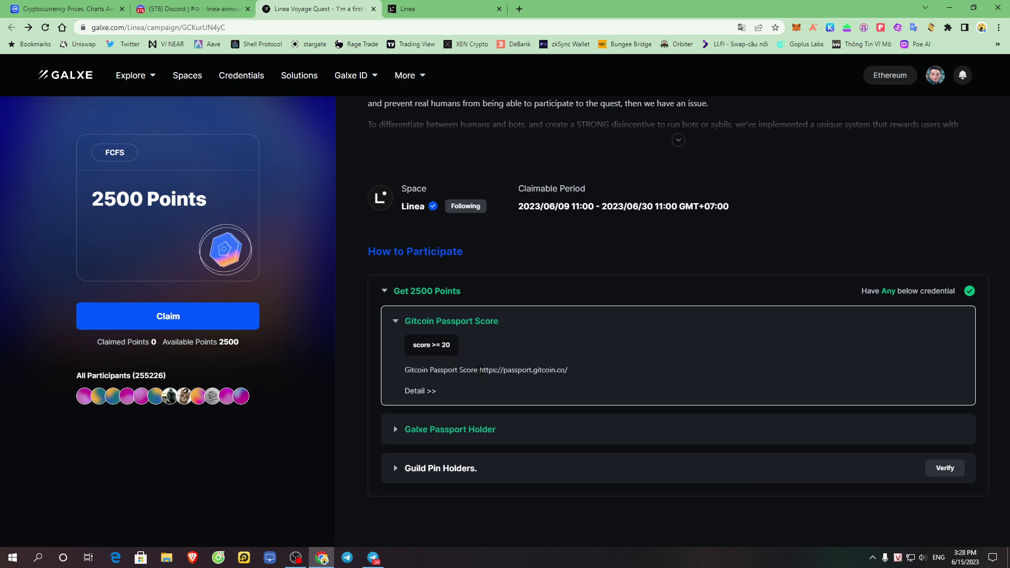
{"action": "left_click_drag", "start_coordinate": [480, 370], "coordinate": [577, 375]}
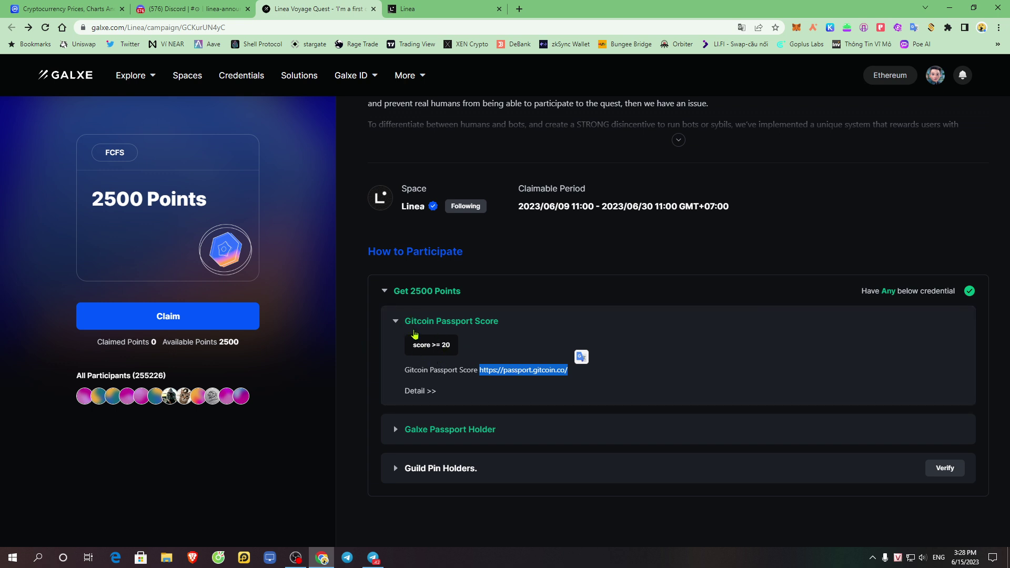
{"action": "right_click", "coordinate": [513, 370]}
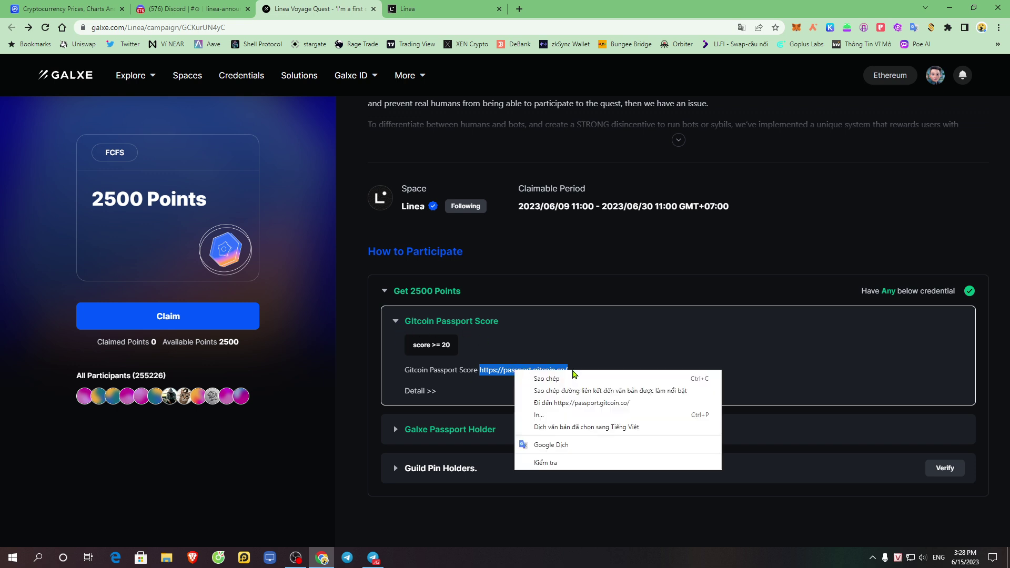
{"action": "left_click", "coordinate": [591, 403]}
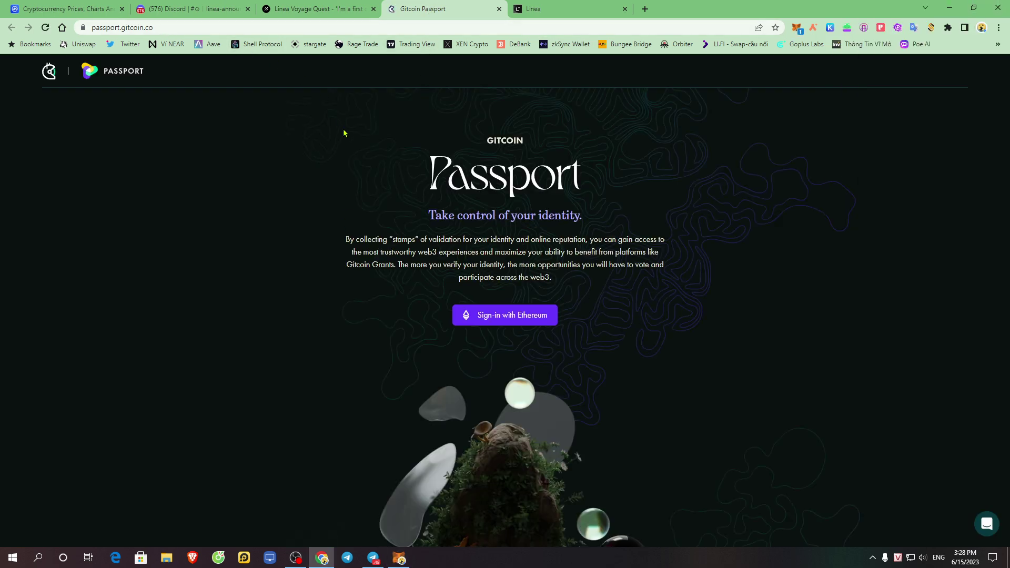
Connect the preselected MetaMask account to Gitcoin Passport and refresh its stamps, continuing to the stamps dashboard
{"action": "left_click", "coordinate": [401, 559]}
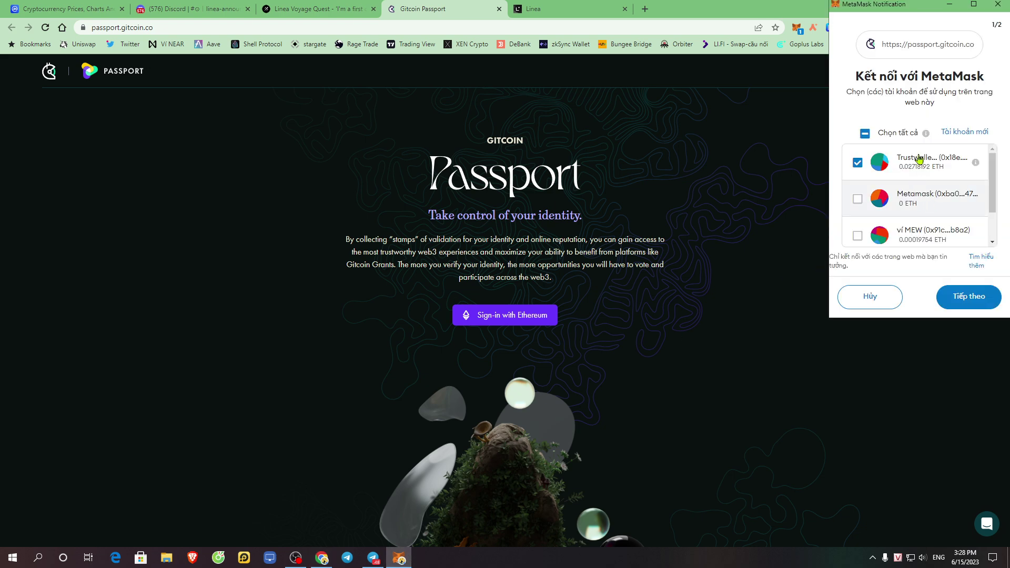
{"action": "left_click", "coordinate": [972, 304]}
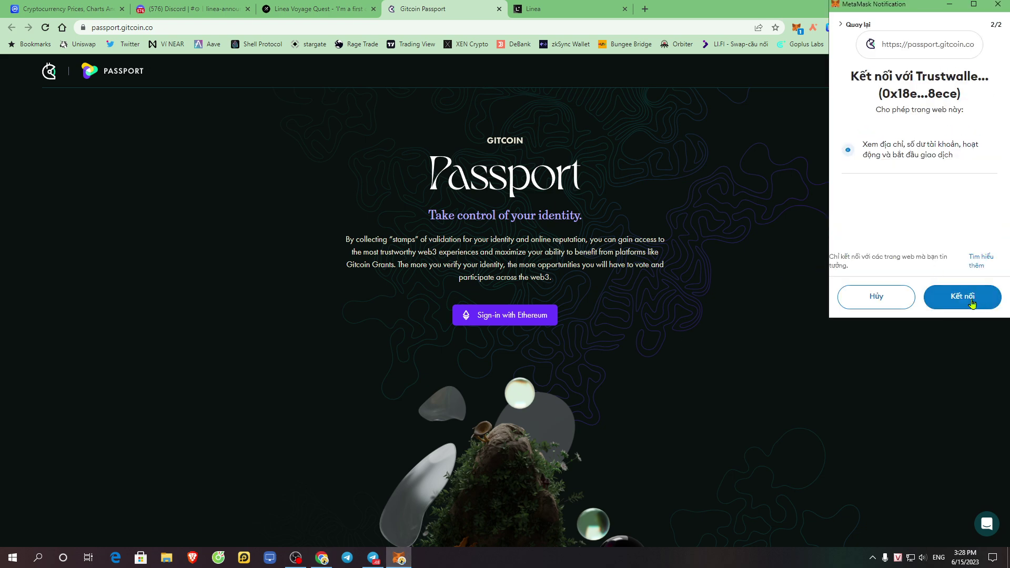
{"action": "left_click", "coordinate": [970, 301]}
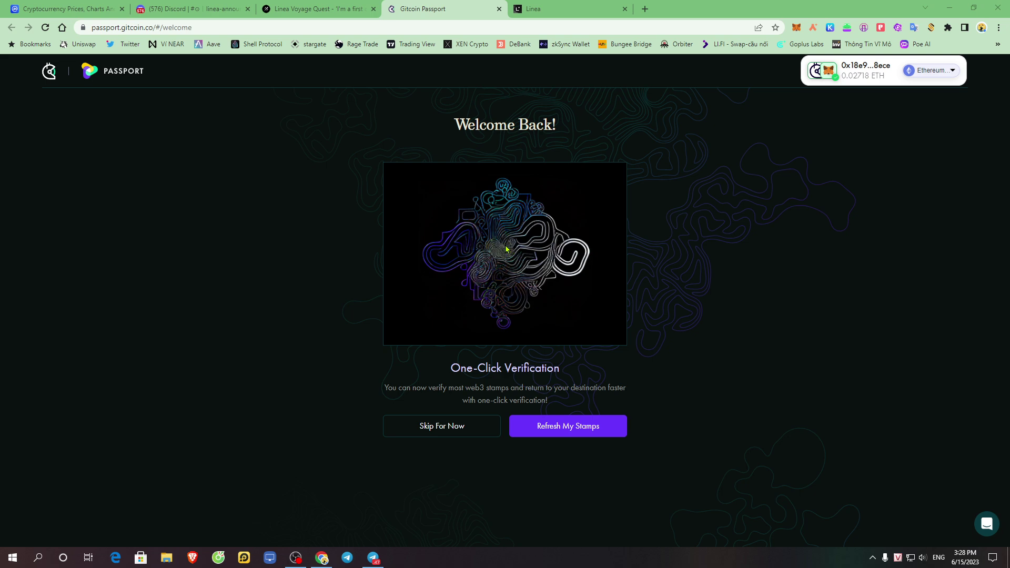
{"action": "left_click", "coordinate": [584, 435]}
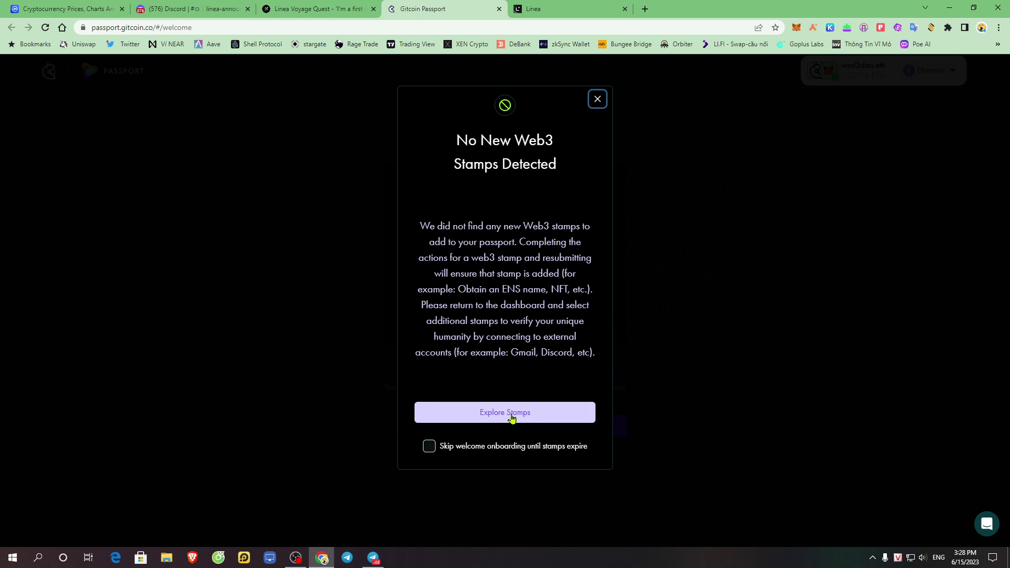
{"action": "left_click", "coordinate": [530, 418]}
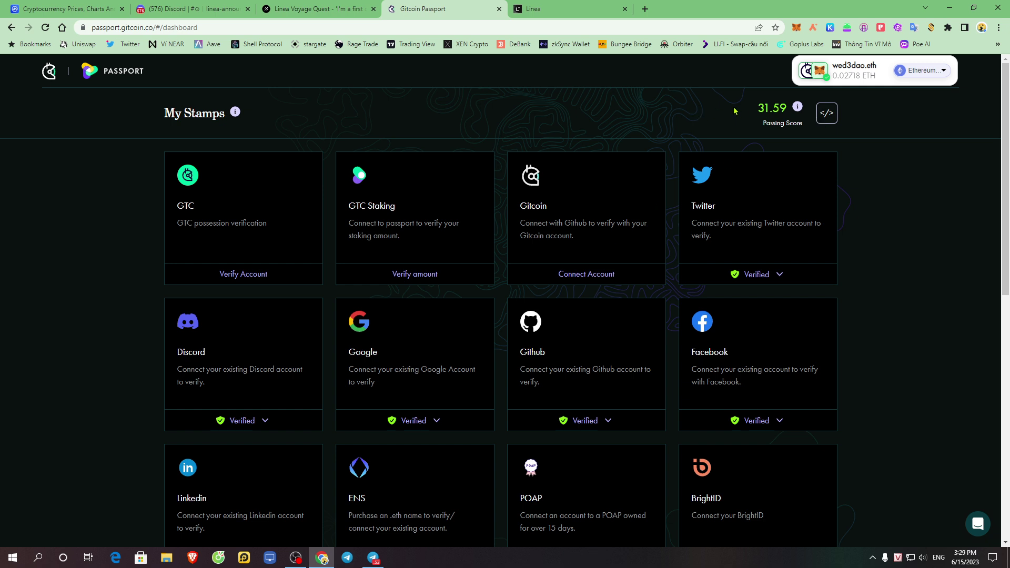
Compare the passport's humanity score with the Gitcoin Passport Score required by the Galxe campaign
{"action": "double_click", "coordinate": [765, 109]}
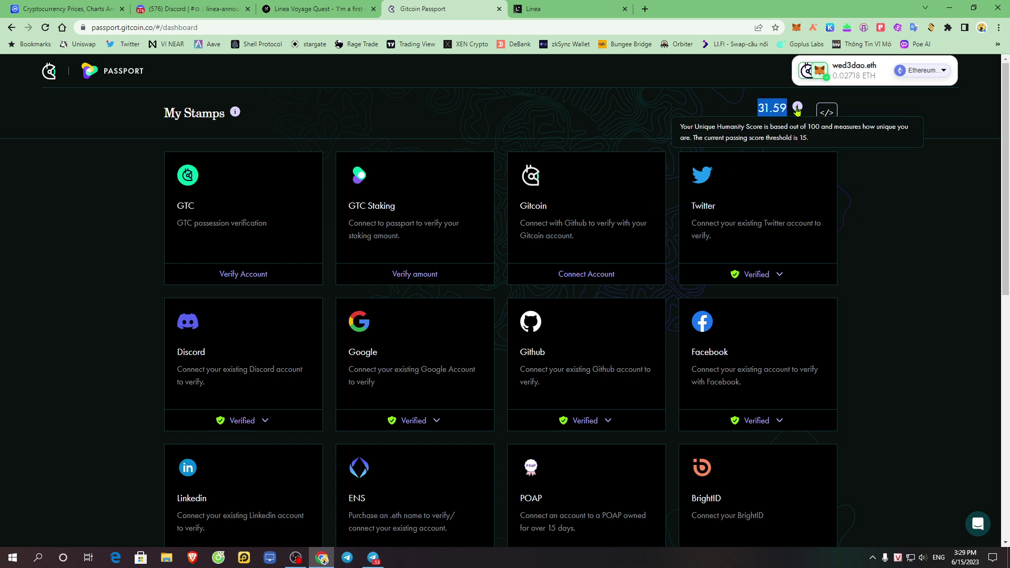
{"action": "mouse_move", "coordinate": [791, 112]}
{"action": "left_click", "coordinate": [308, 6]}
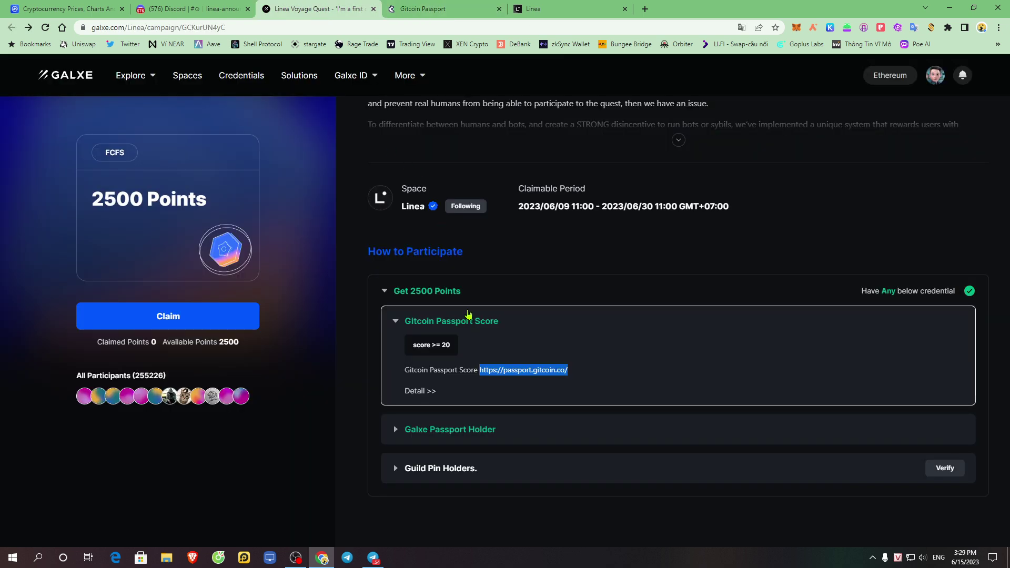
{"action": "left_click_drag", "start_coordinate": [421, 346], "coordinate": [450, 345]}
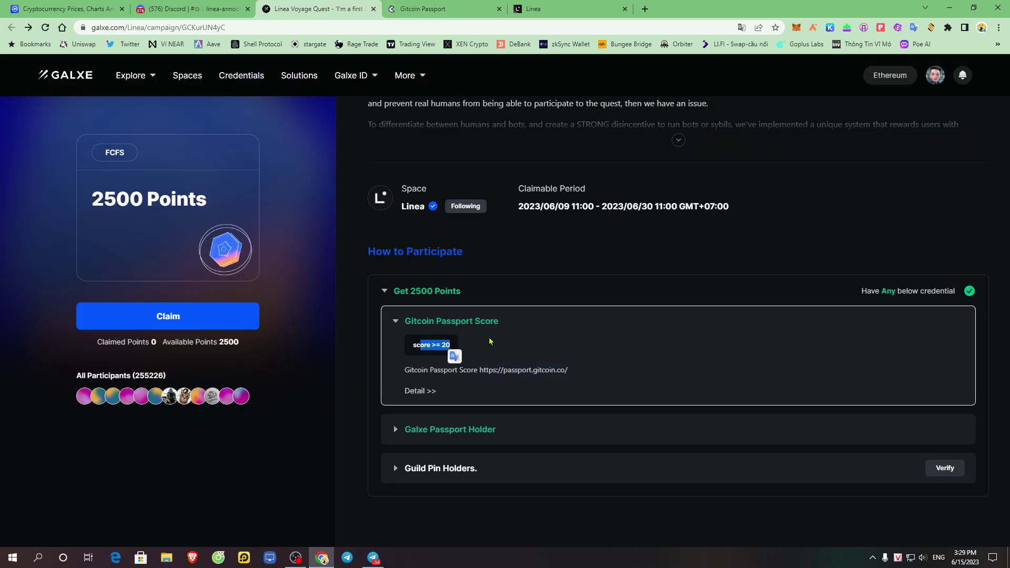
{"action": "left_click", "coordinate": [463, 6]}
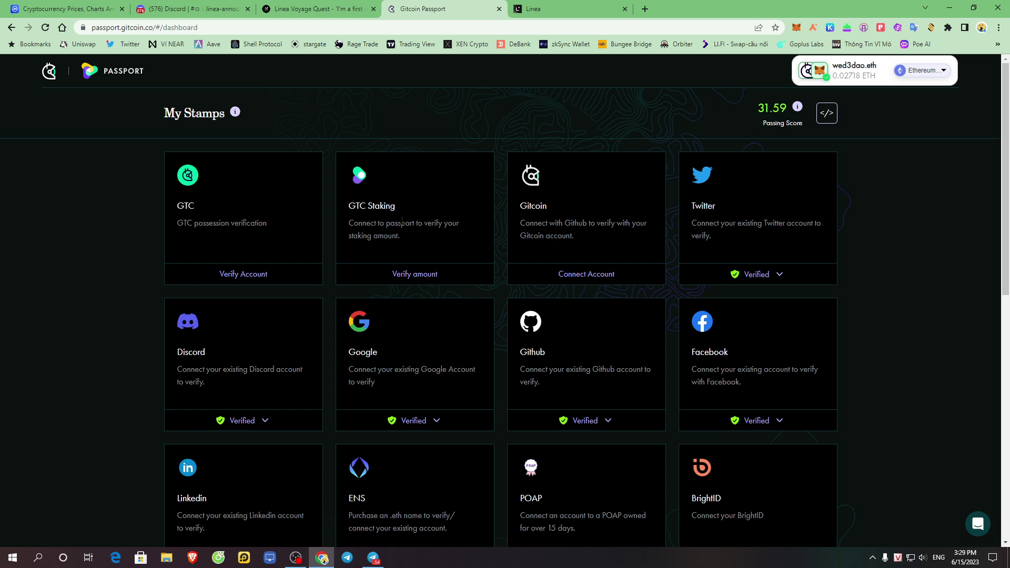
Examine the GTC stamp's possession requirements on the dashboard and close its details
{"action": "double_click", "coordinate": [185, 205]}
{"action": "left_click_drag", "start_coordinate": [190, 208], "coordinate": [262, 219]}
{"action": "left_click", "coordinate": [248, 275]}
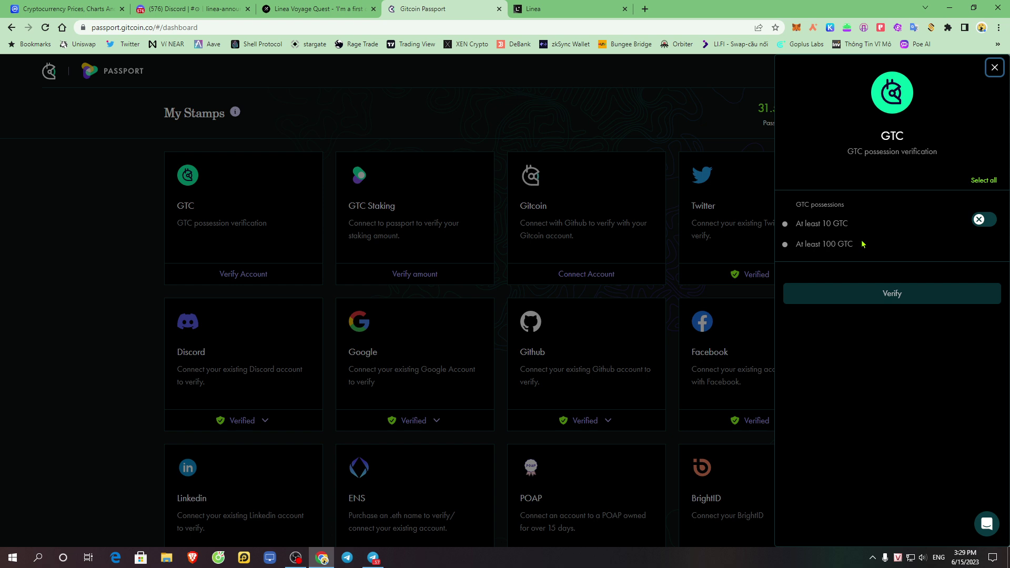
{"action": "left_click_drag", "start_coordinate": [823, 223], "coordinate": [913, 228]}
{"action": "left_click", "coordinate": [888, 232]}
{"action": "left_click_drag", "start_coordinate": [877, 139], "coordinate": [915, 152]}
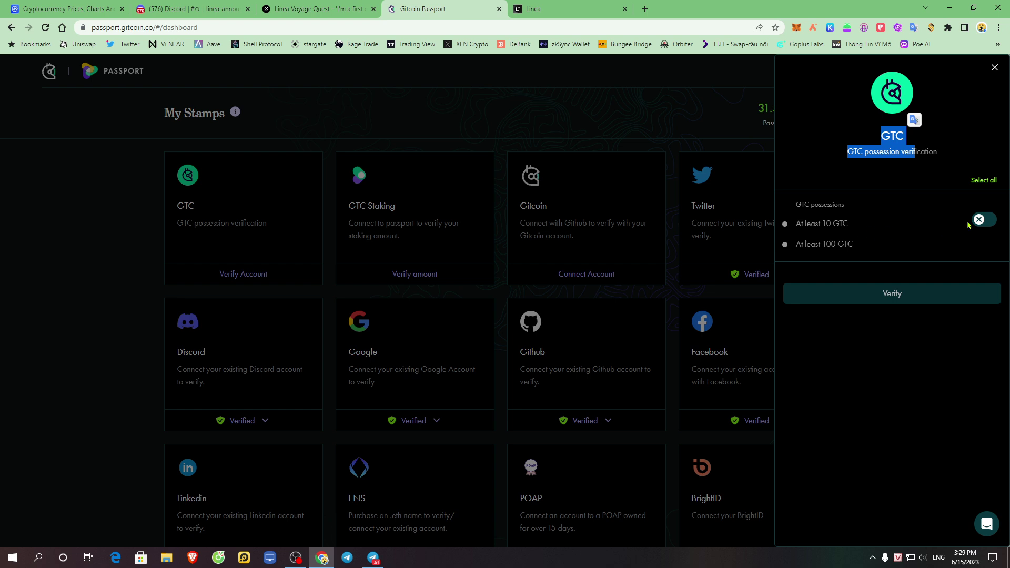
{"action": "left_click", "coordinate": [416, 112]}
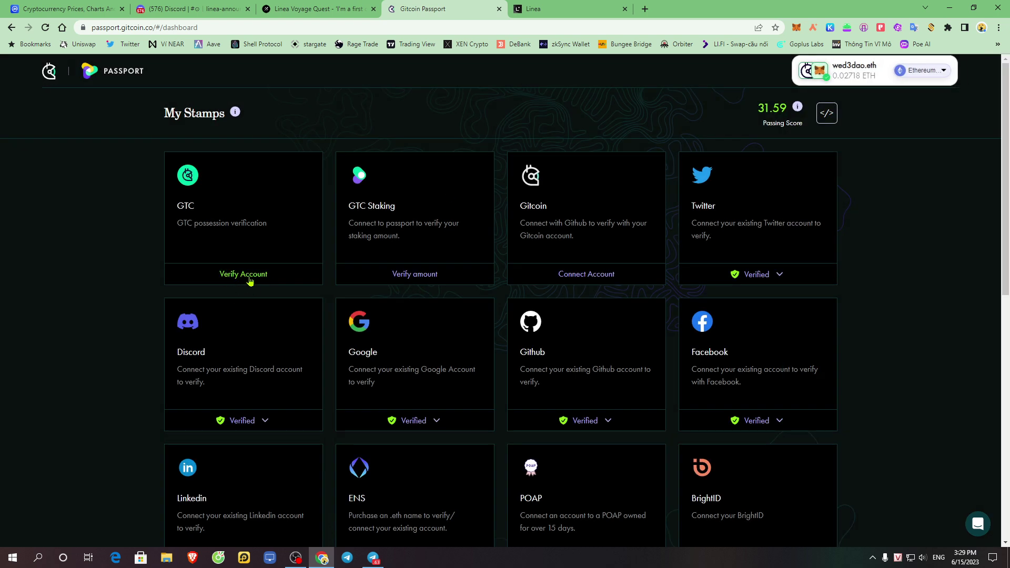
Try to verify the GTC stamp with GTC possessions enabled, signing the wallet request, and close the stamp's details
{"action": "left_click", "coordinate": [245, 278]}
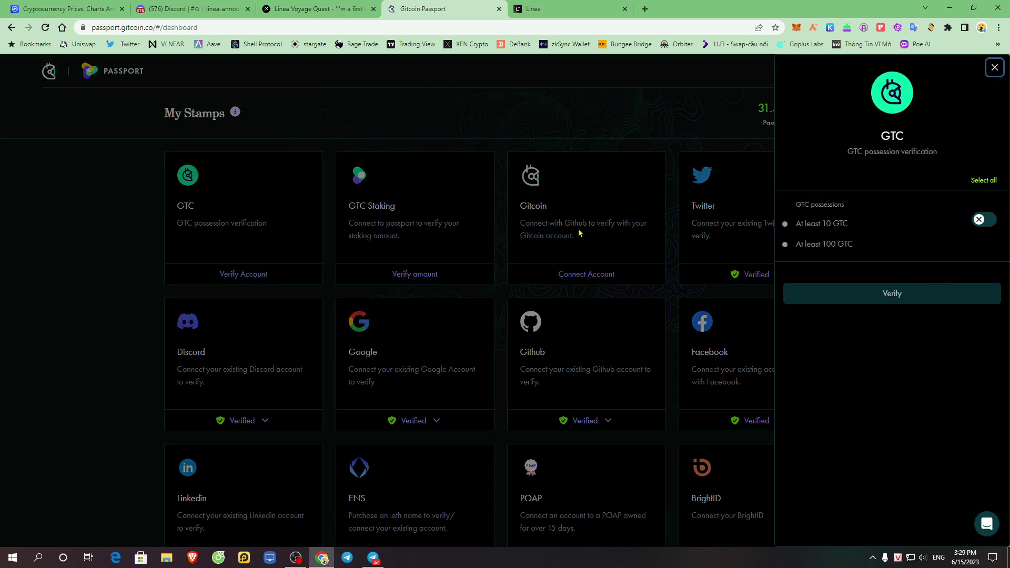
{"action": "left_click", "coordinate": [987, 221]}
{"action": "left_click", "coordinate": [987, 222]}
{"action": "left_click", "coordinate": [987, 222]}
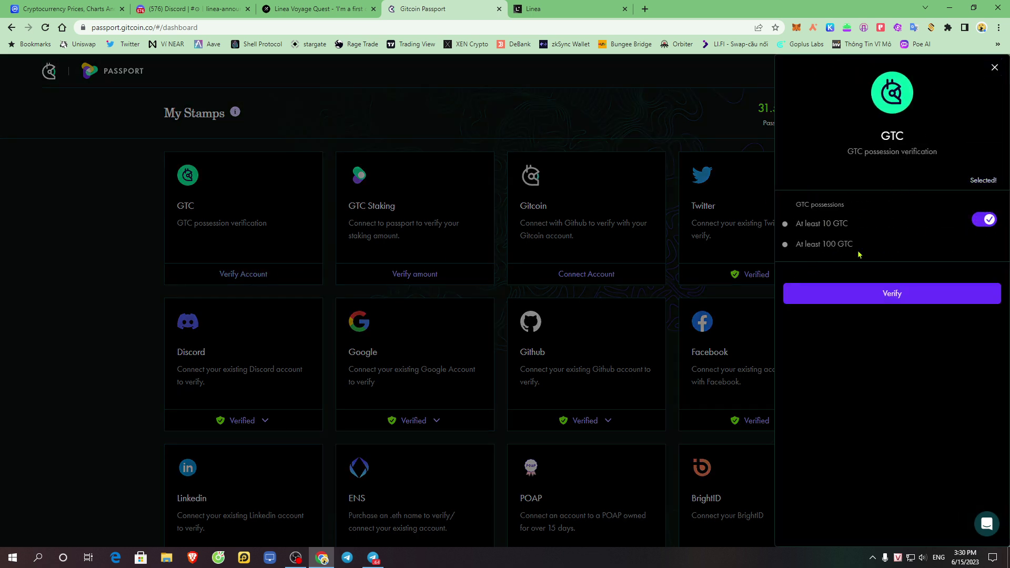
{"action": "left_click", "coordinate": [868, 286]}
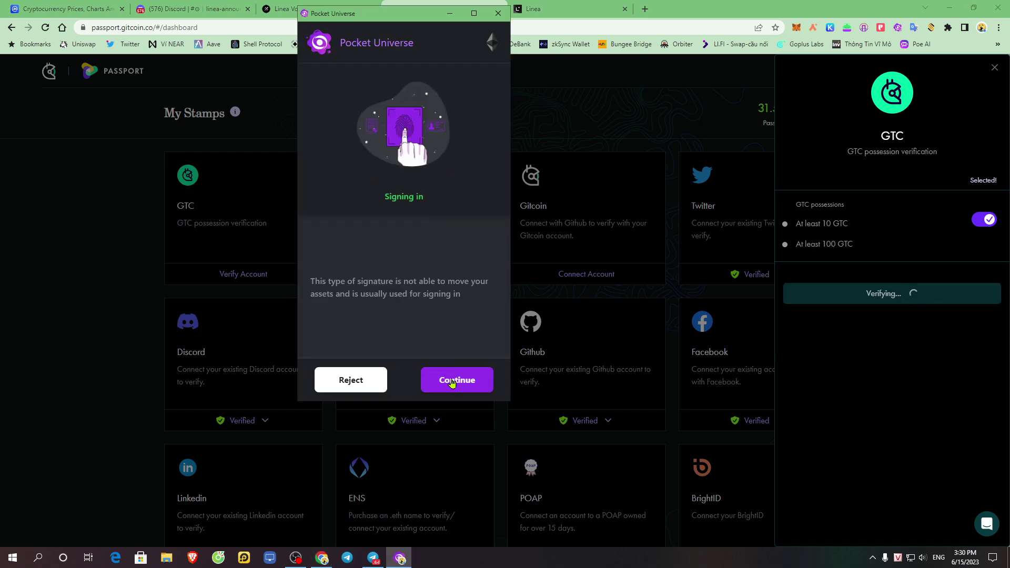
{"action": "left_click", "coordinate": [451, 375]}
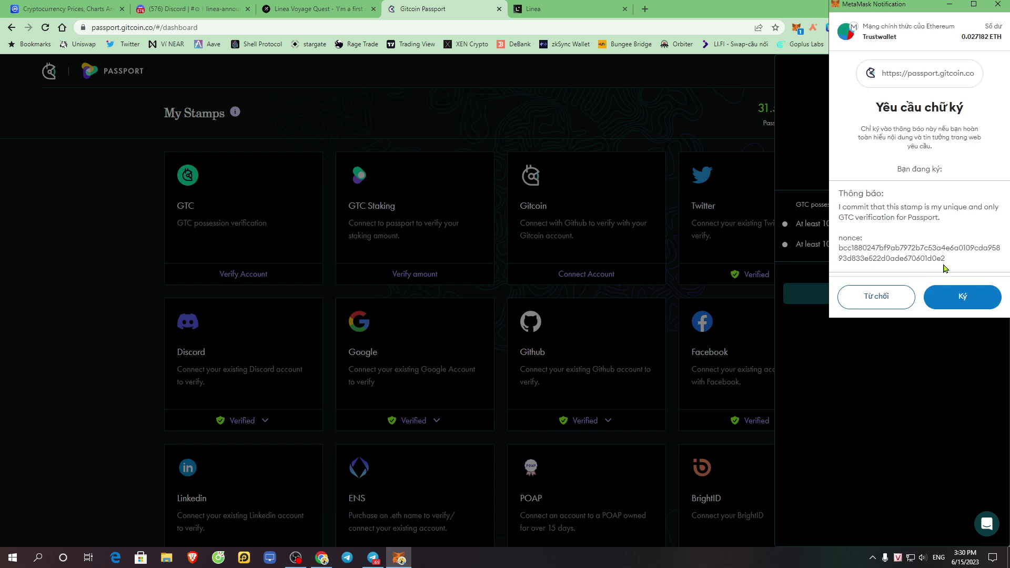
{"action": "left_click", "coordinate": [963, 297]}
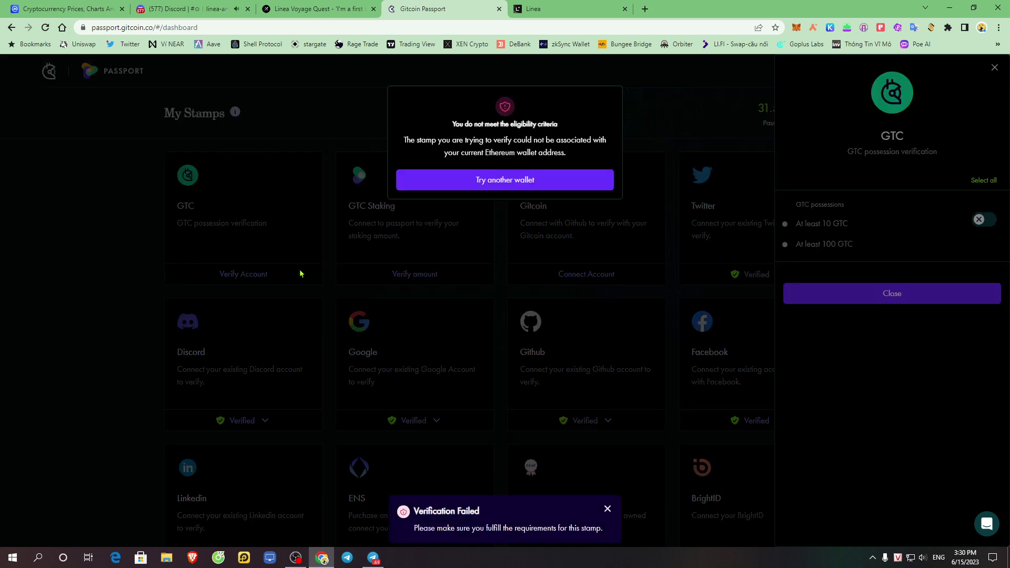
{"action": "left_click_drag", "start_coordinate": [442, 127], "coordinate": [599, 172]}
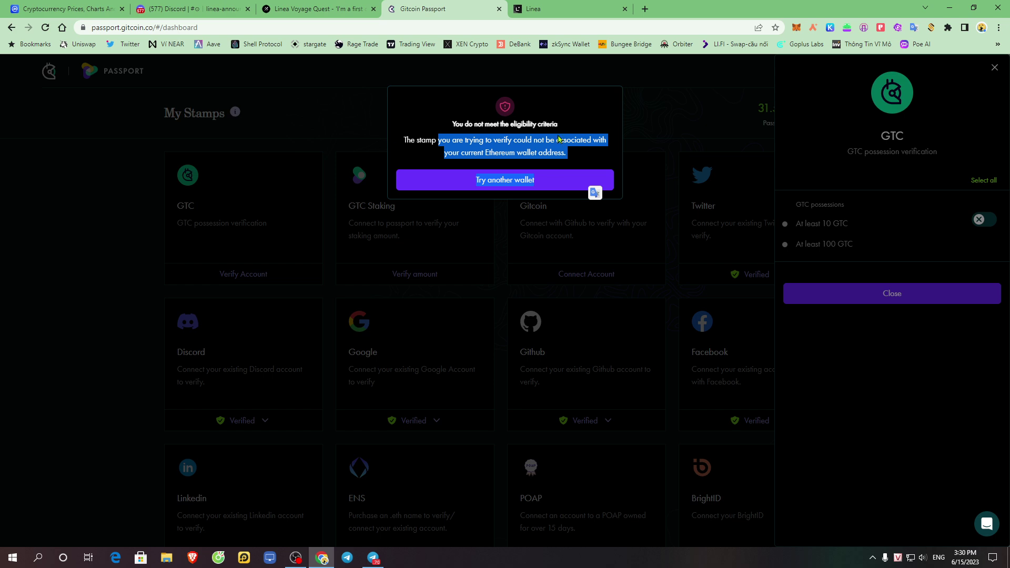
{"action": "key", "text": "Escape"}
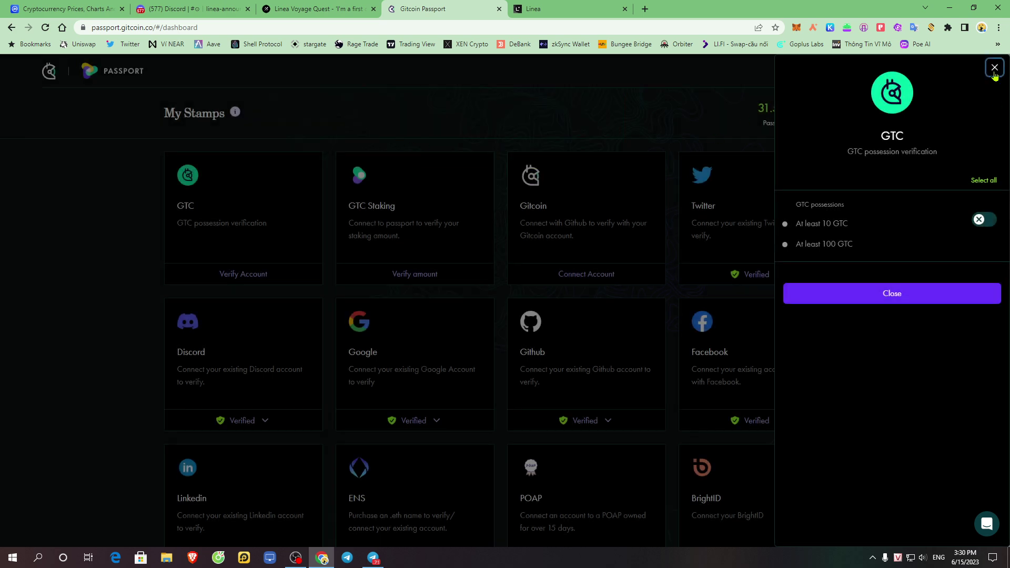
{"action": "key", "text": "Escape"}
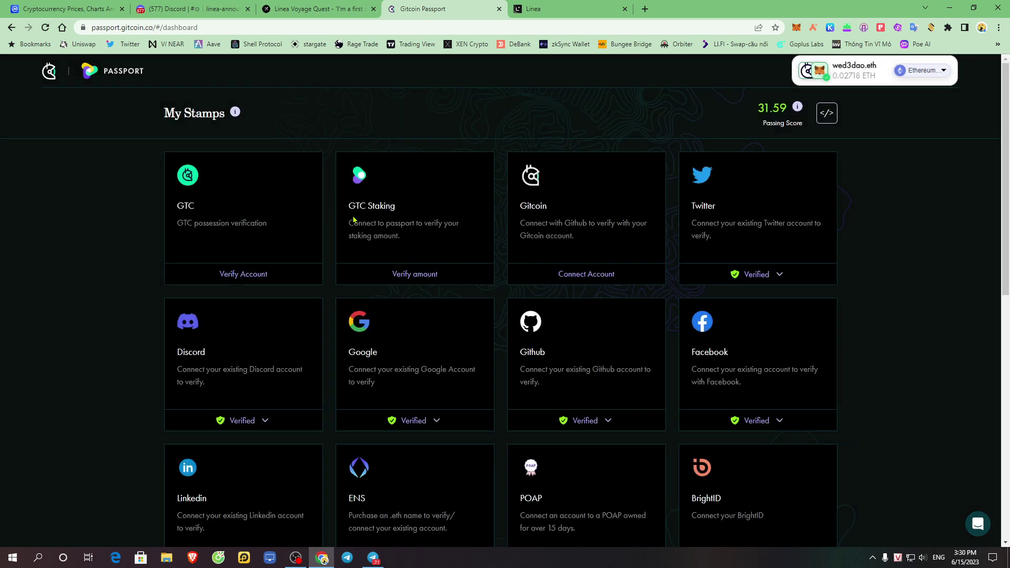
Open the GTC Staking stamp, enable all its self and community staking options, and review the GTC tiers
{"action": "left_click_drag", "start_coordinate": [360, 207], "coordinate": [430, 207]}
{"action": "left_click", "coordinate": [441, 200]}
{"action": "left_click", "coordinate": [423, 275]}
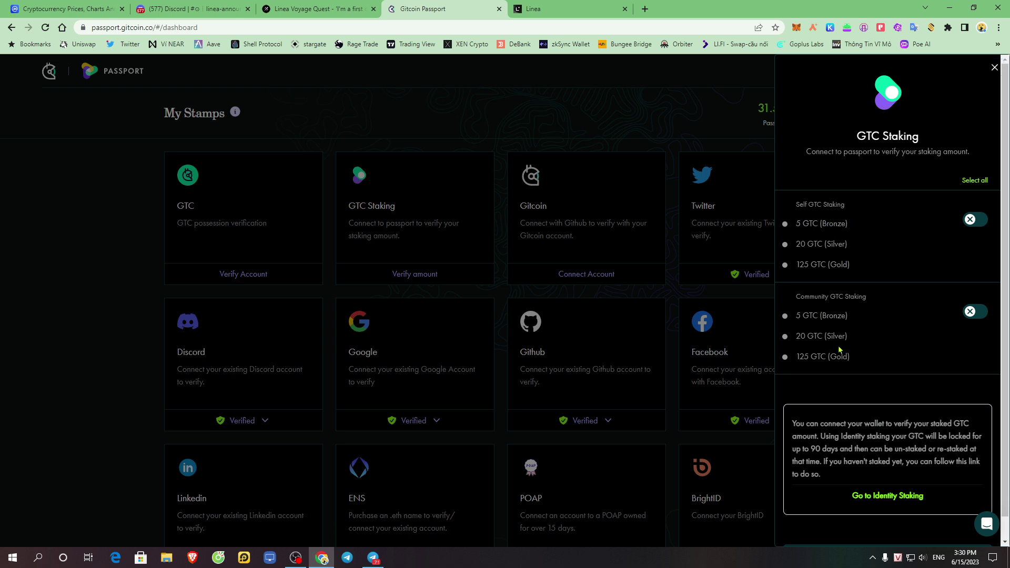
{"action": "scroll", "coordinate": [839, 349], "scroll_direction": "down", "scroll_amount": 1}
{"action": "left_click", "coordinate": [971, 157]}
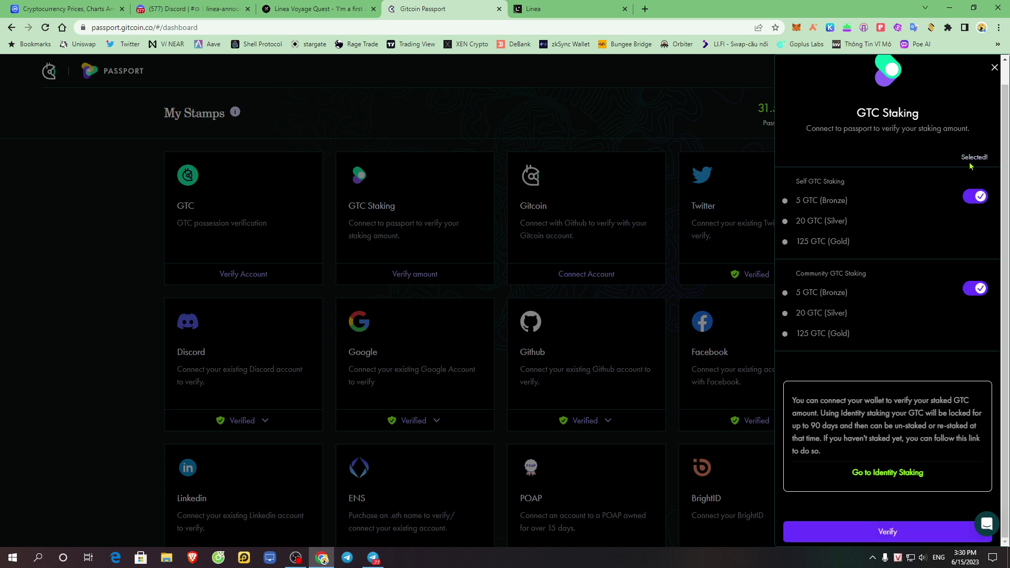
{"action": "scroll", "coordinate": [855, 186], "scroll_direction": "up", "scroll_amount": 1}
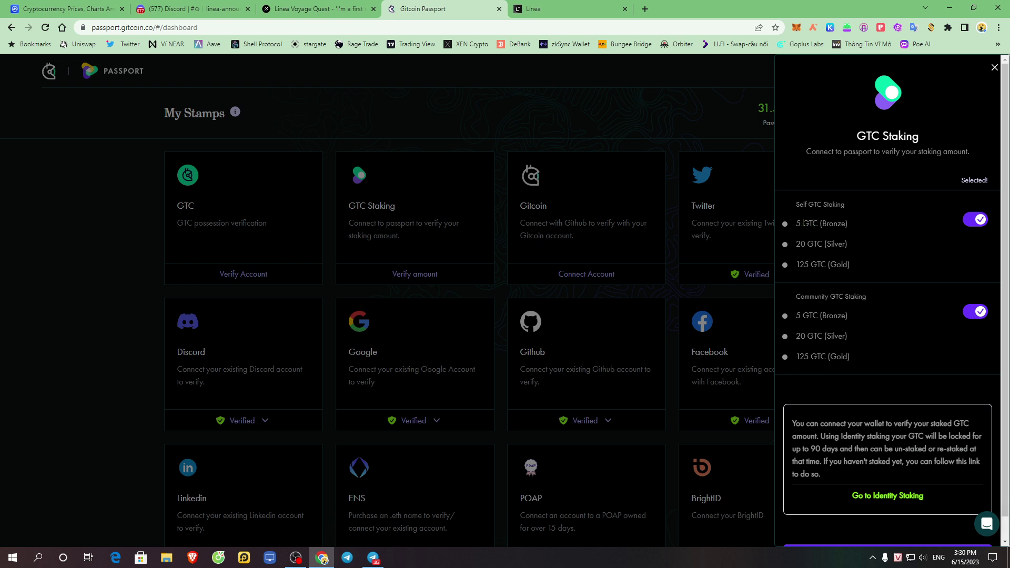
{"action": "left_click_drag", "start_coordinate": [797, 223], "coordinate": [841, 223]}
{"action": "scroll", "coordinate": [884, 311], "scroll_direction": "down", "scroll_amount": 1}
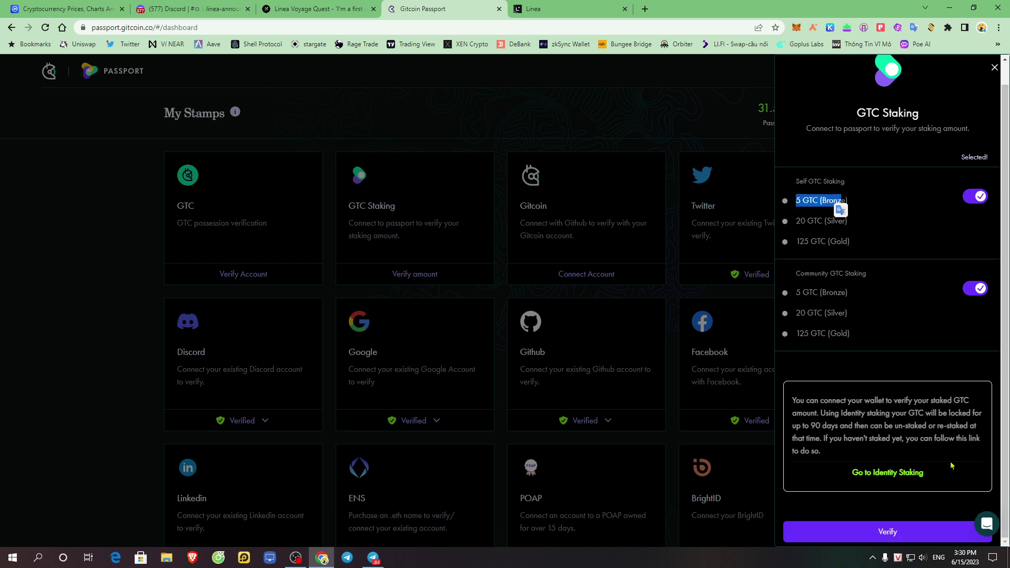
Go from the GTC Staking stamp to the Identity Staking site and connect the preselected MetaMask account
{"action": "left_click_drag", "start_coordinate": [835, 478], "coordinate": [904, 476]}
{"action": "left_click", "coordinate": [905, 476]}
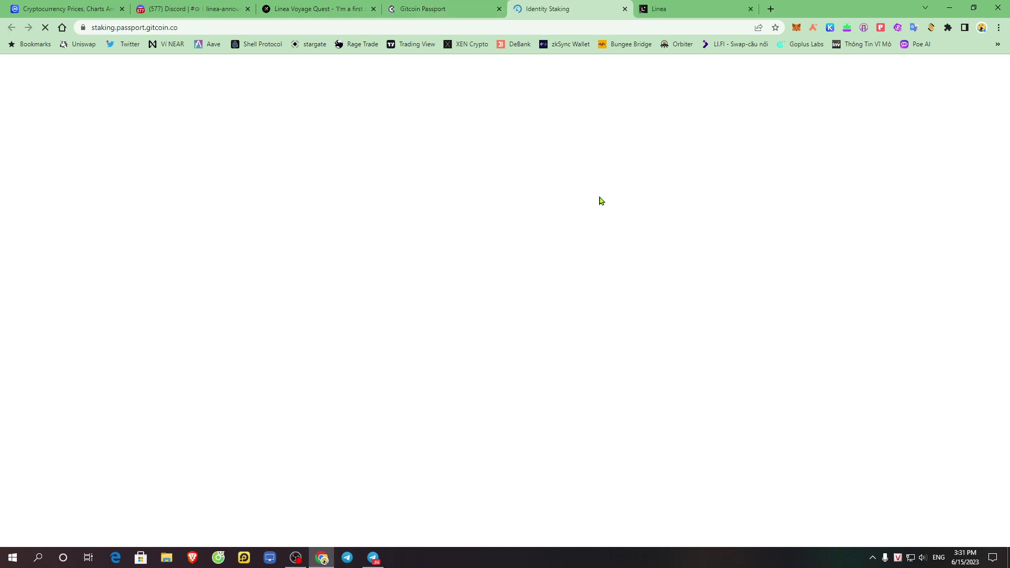
{"action": "left_click", "coordinate": [401, 560]}
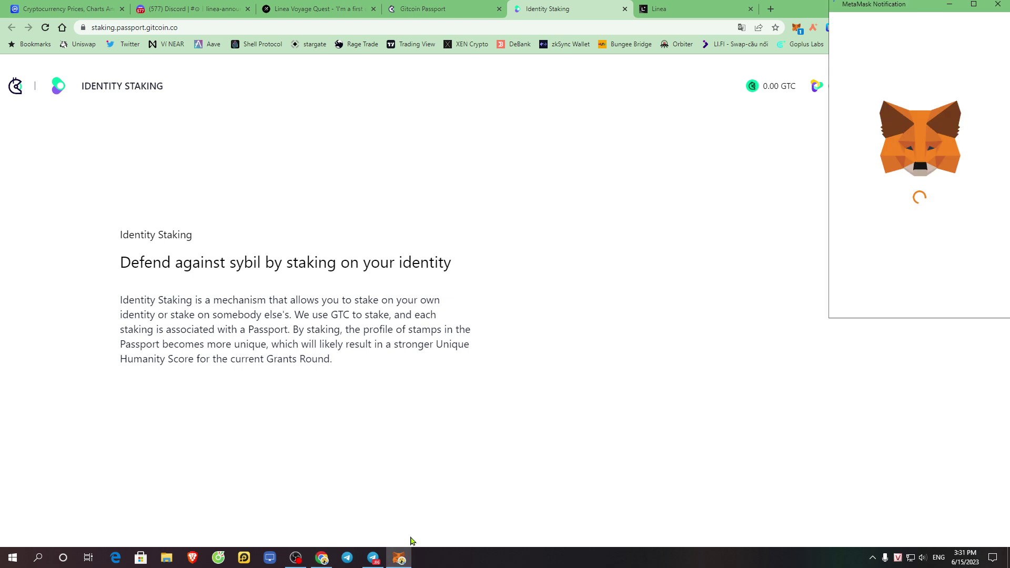
{"action": "left_click", "coordinate": [974, 298]}
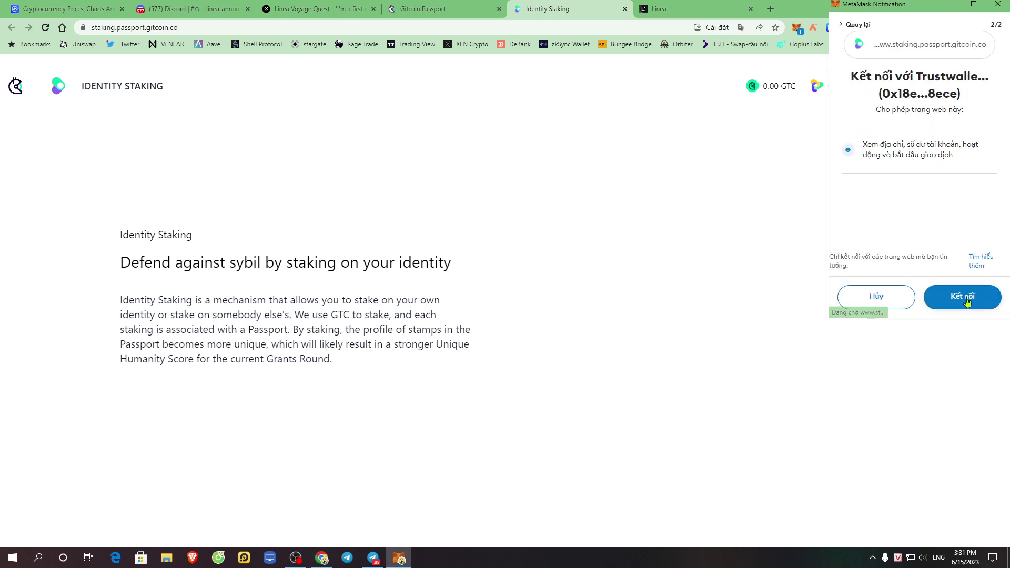
{"action": "left_click", "coordinate": [975, 301]}
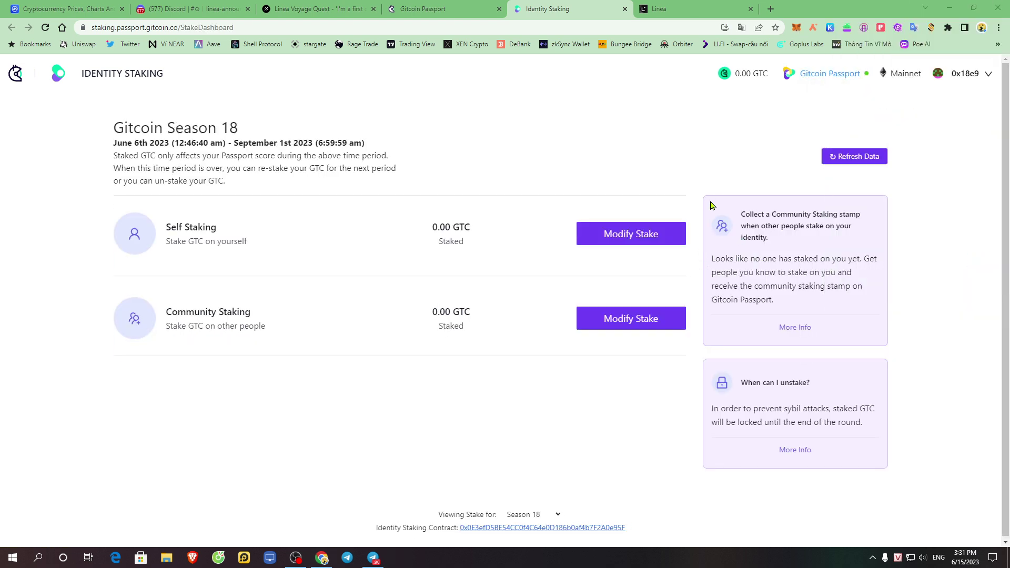
Check the self and community stakes for Season 18, and view the self-staked amount for the Alpha Round
{"action": "left_click_drag", "start_coordinate": [163, 228], "coordinate": [452, 351]}
{"action": "left_click", "coordinate": [442, 332]}
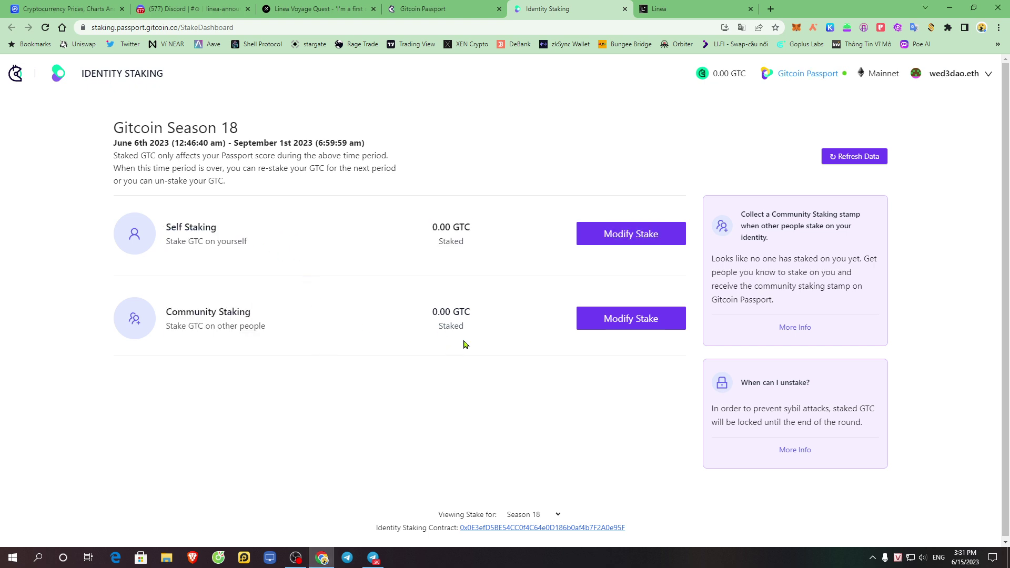
{"action": "scroll", "coordinate": [508, 357], "scroll_direction": "down", "scroll_amount": 1}
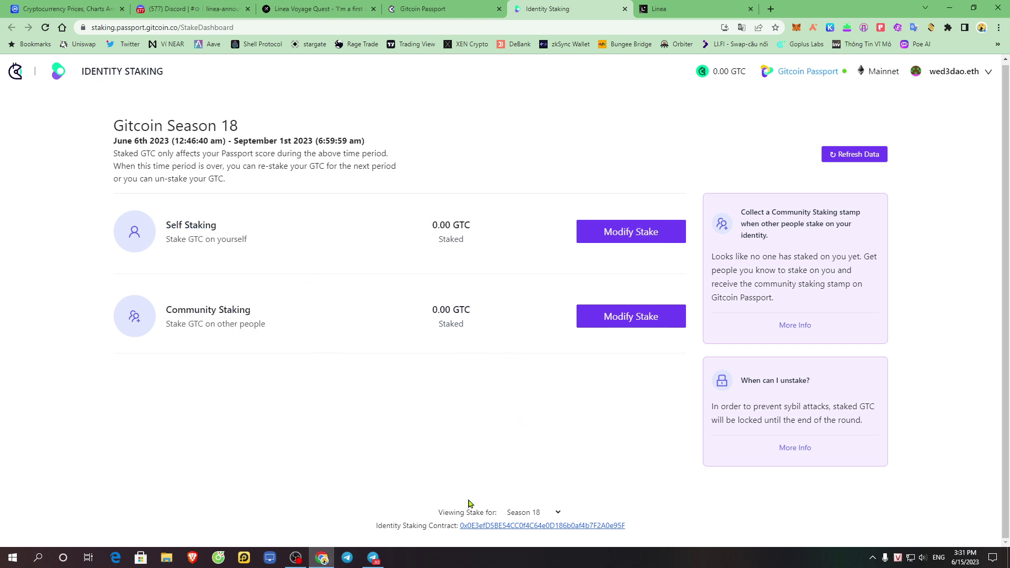
{"action": "left_click_drag", "start_coordinate": [438, 511], "coordinate": [504, 522]}
{"action": "left_click", "coordinate": [598, 497]}
{"action": "left_click", "coordinate": [511, 513]}
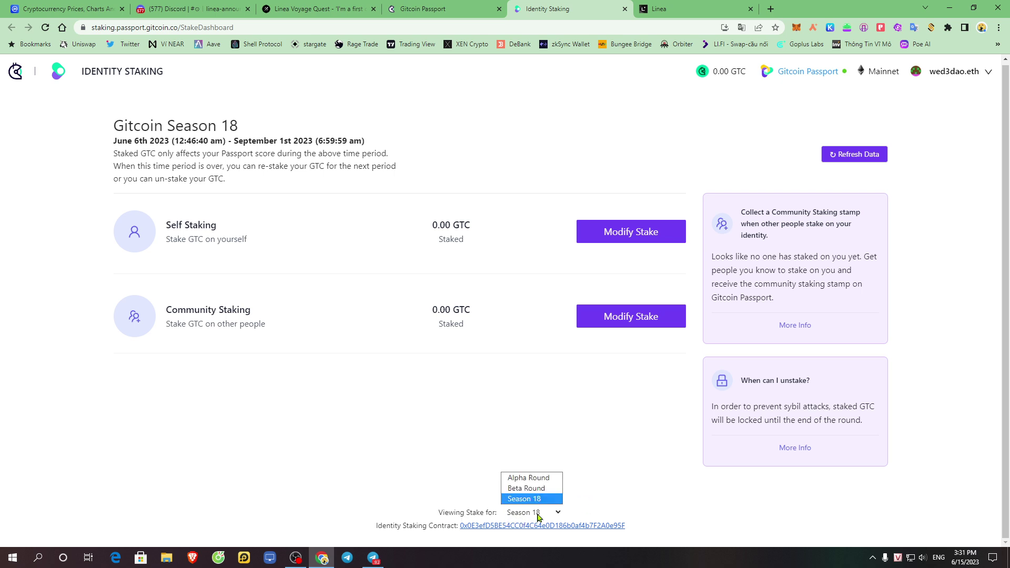
{"action": "left_click", "coordinate": [550, 513]}
{"action": "left_click", "coordinate": [552, 513]}
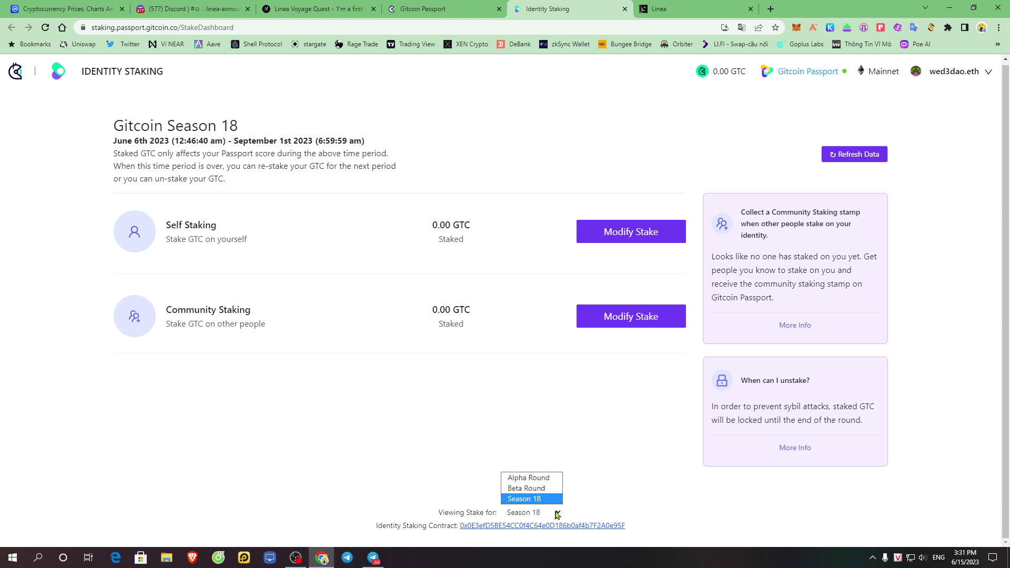
{"action": "left_click", "coordinate": [540, 479]}
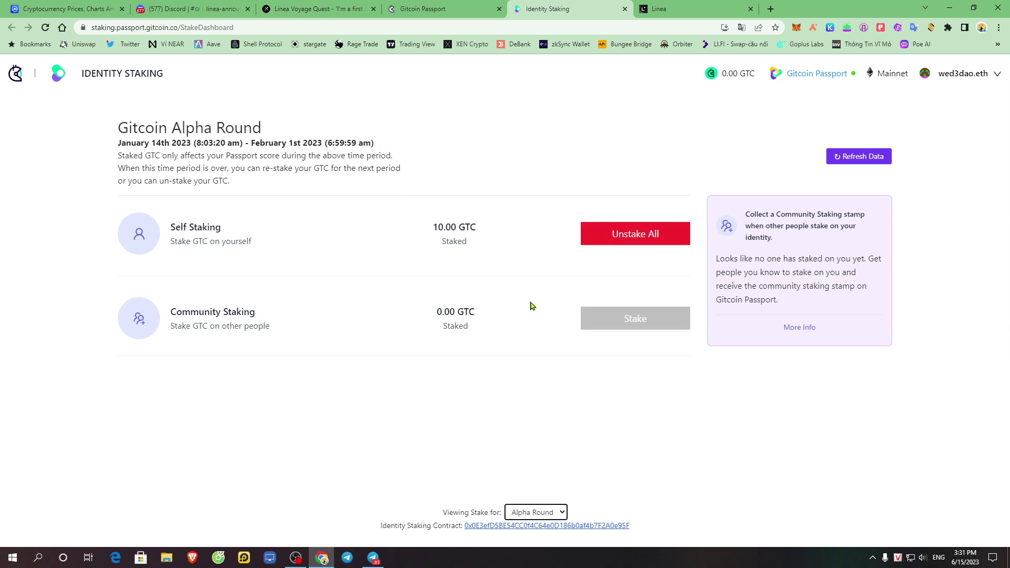
{"action": "left_click_drag", "start_coordinate": [172, 227], "coordinate": [405, 228]}
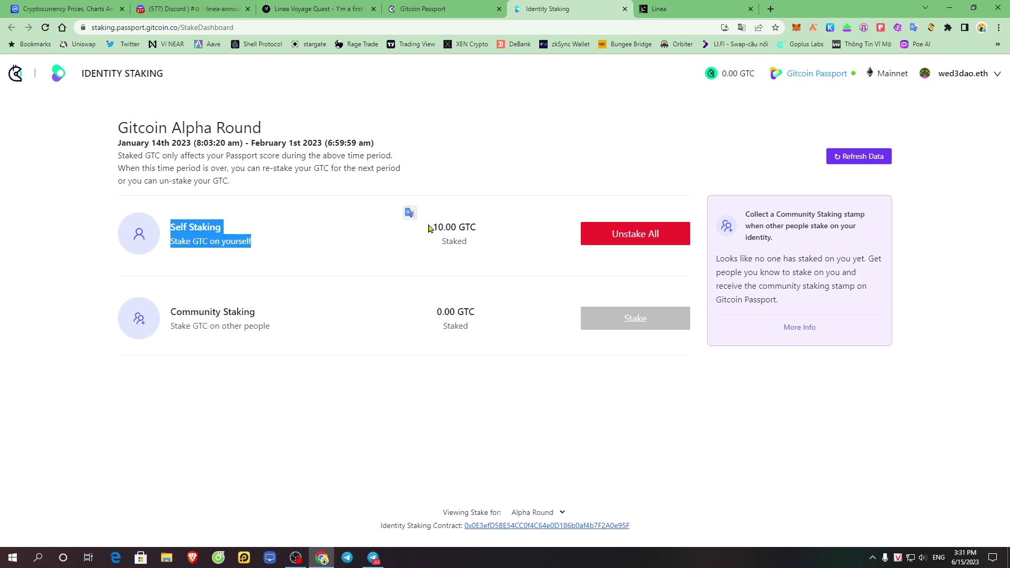
{"action": "left_click_drag", "start_coordinate": [479, 230], "coordinate": [415, 232]}
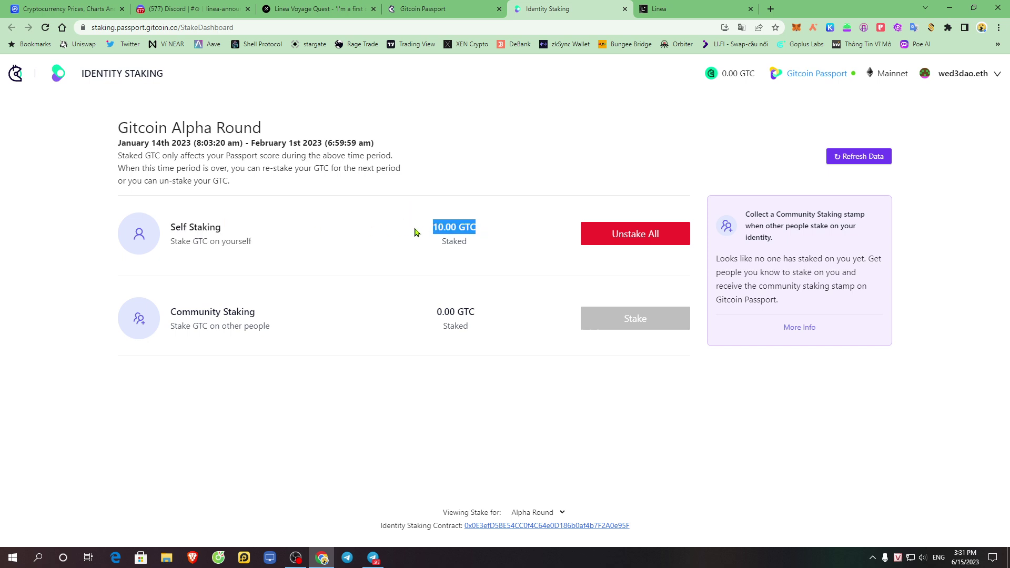
{"action": "left_click", "coordinate": [495, 242]}
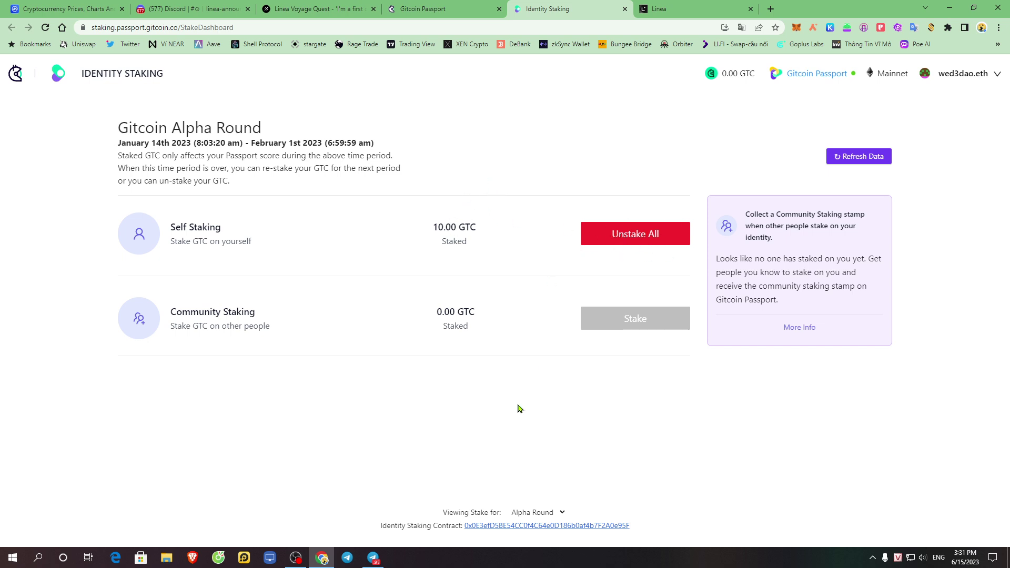
View the Beta Round stakes to check the self-staked amount, and return to the Alpha Round stakes
{"action": "left_click", "coordinate": [559, 518]}
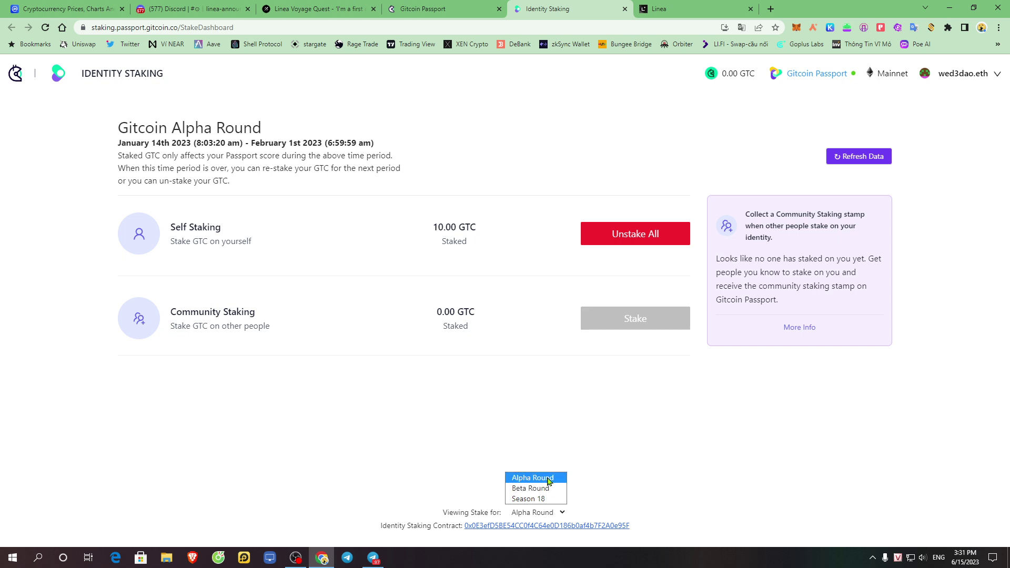
{"action": "left_click", "coordinate": [548, 479]}
{"action": "left_click", "coordinate": [554, 513]}
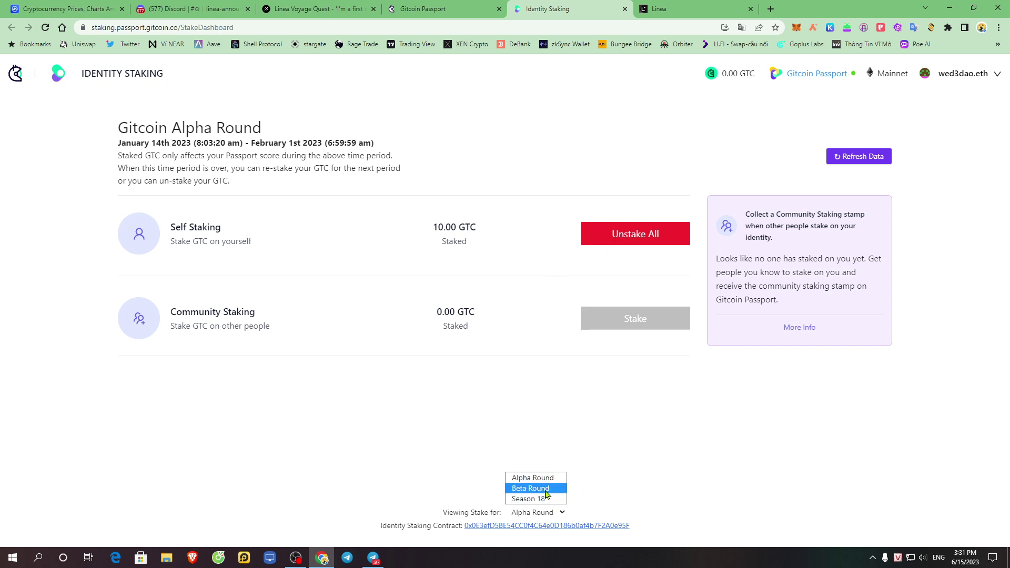
{"action": "left_click", "coordinate": [542, 490]}
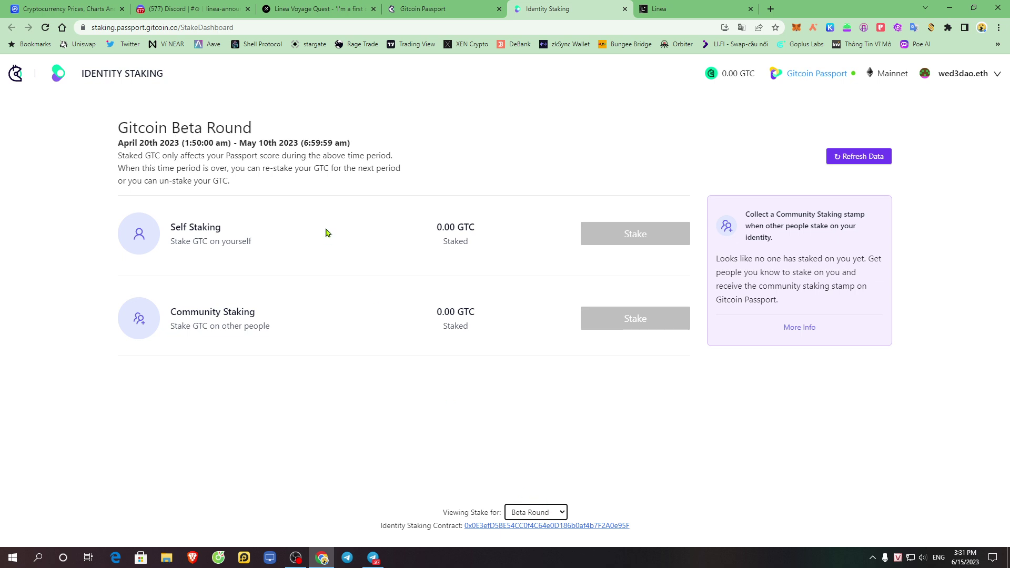
{"action": "left_click_drag", "start_coordinate": [436, 227], "coordinate": [475, 228]}
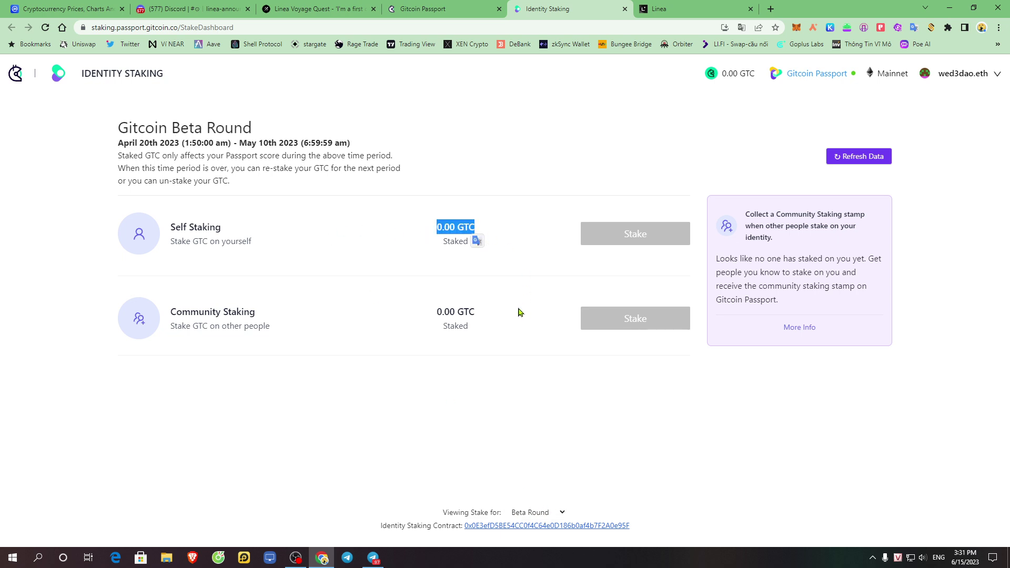
{"action": "left_click", "coordinate": [560, 513]}
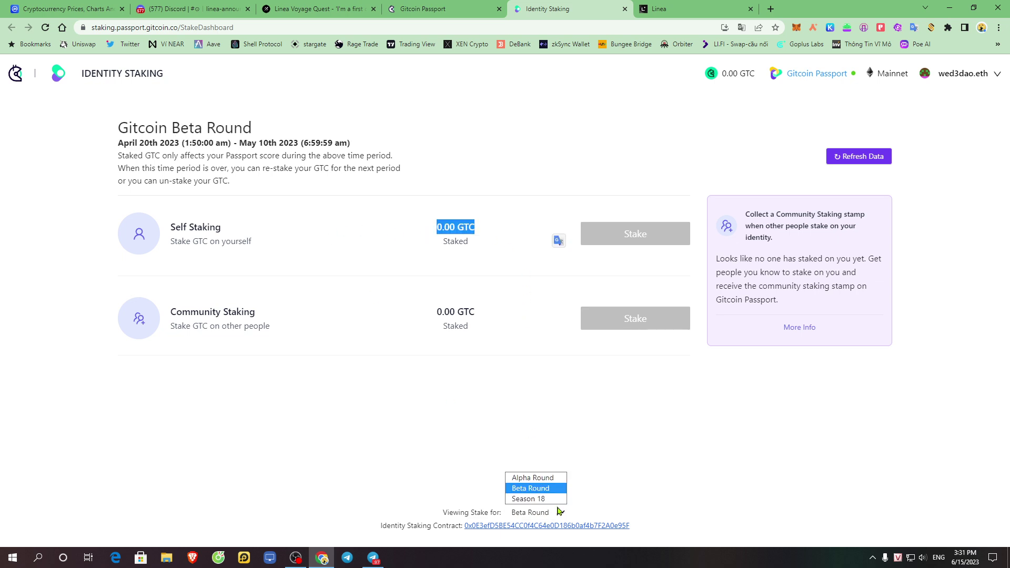
{"action": "left_click", "coordinate": [538, 480]}
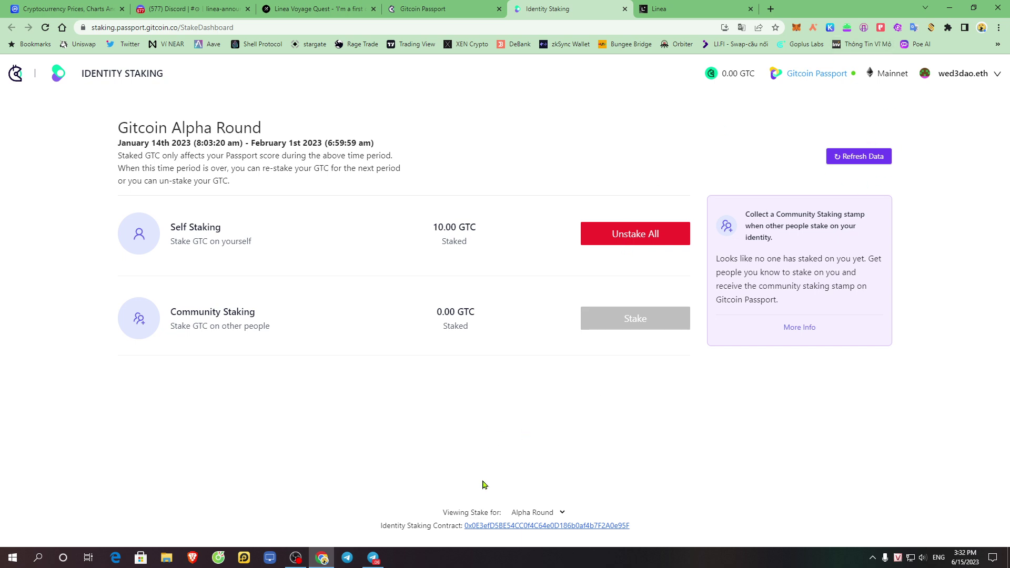
Switch the viewed stakes to Season 18 and review its Self Staking and Community Staking options
{"action": "left_click", "coordinate": [555, 512]}
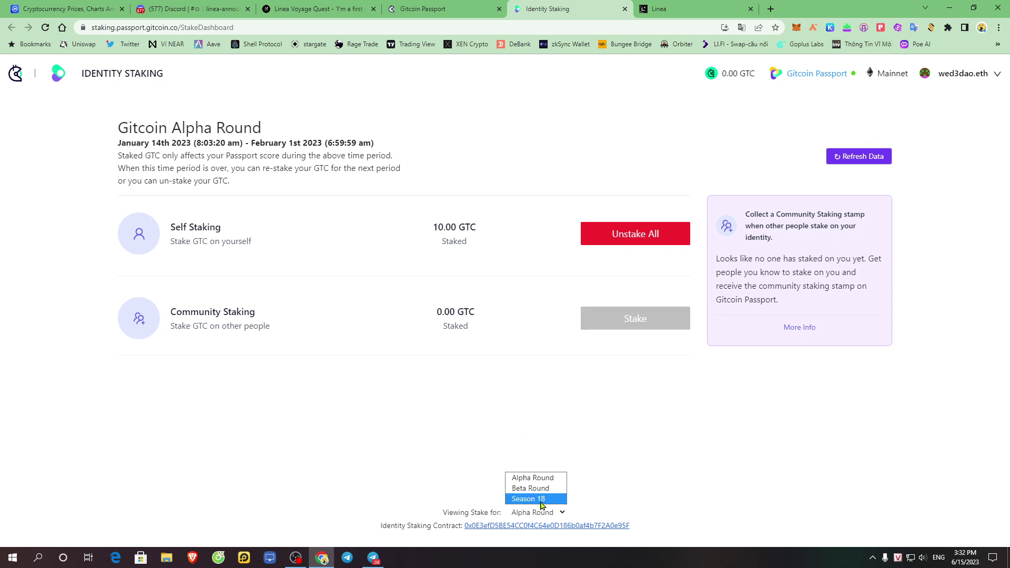
{"action": "left_click", "coordinate": [541, 498]}
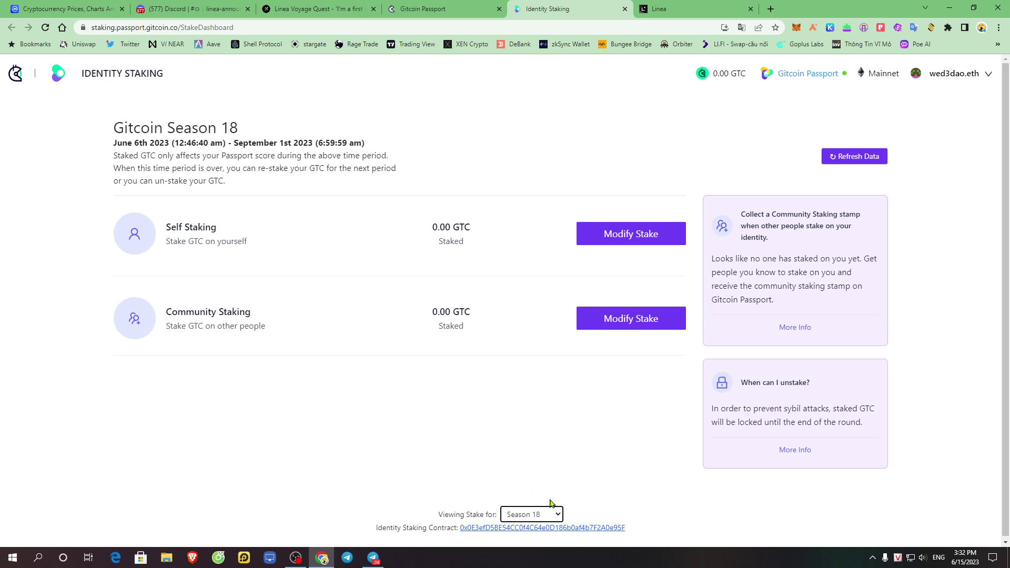
{"action": "left_click_drag", "start_coordinate": [167, 226], "coordinate": [244, 237]}
{"action": "left_click", "coordinate": [347, 260]}
{"action": "left_click_drag", "start_coordinate": [167, 315], "coordinate": [276, 316]}
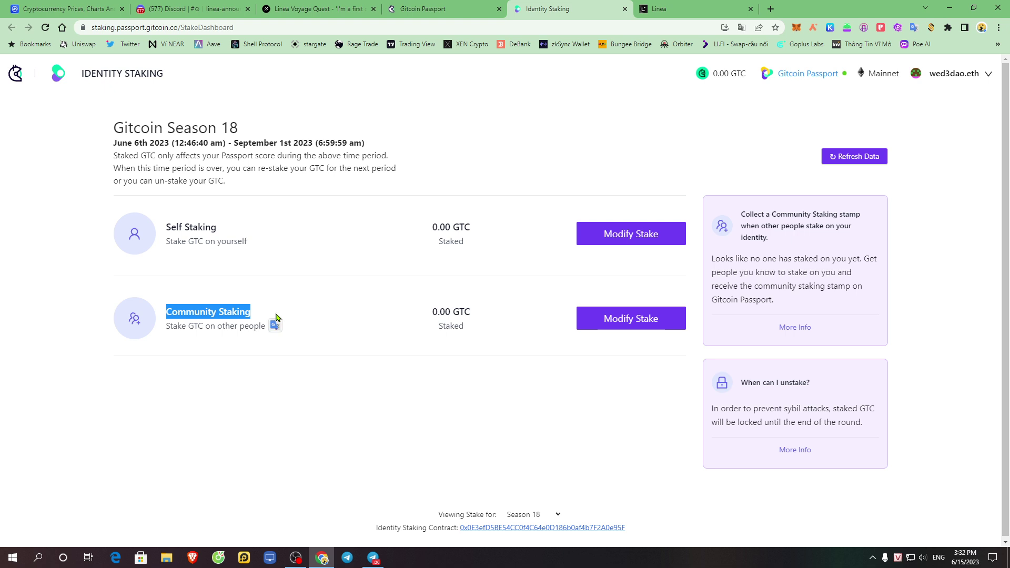
{"action": "left_click_drag", "start_coordinate": [167, 226], "coordinate": [245, 231]}
{"action": "left_click", "coordinate": [245, 232]}
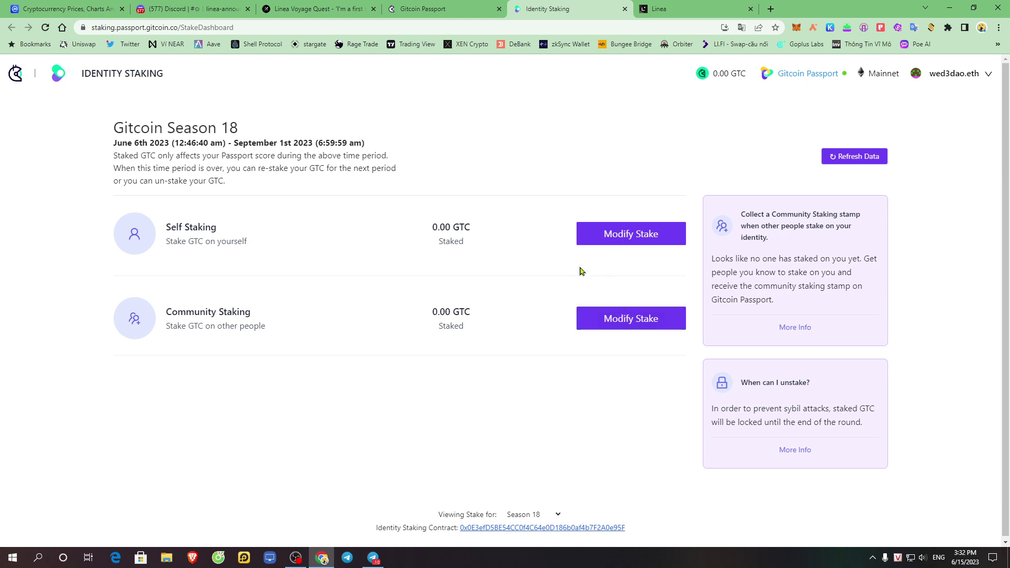
Open the Season 18 self-stake amount for editing, return to Gitcoin Passport and close the GTC Staking details
{"action": "left_click", "coordinate": [633, 234]}
{"action": "double_click", "coordinate": [496, 175]}
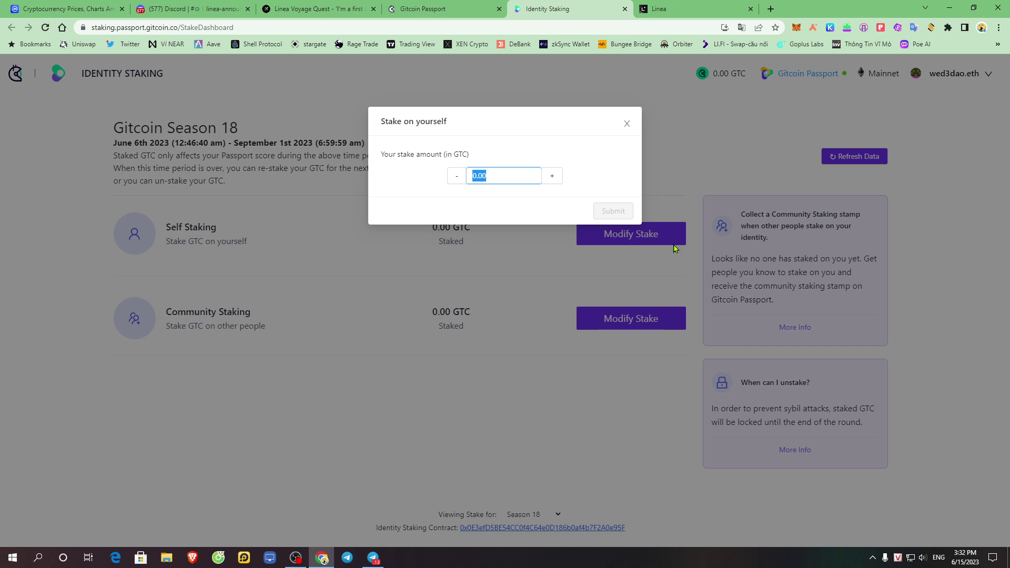
{"action": "left_click", "coordinate": [443, 7]}
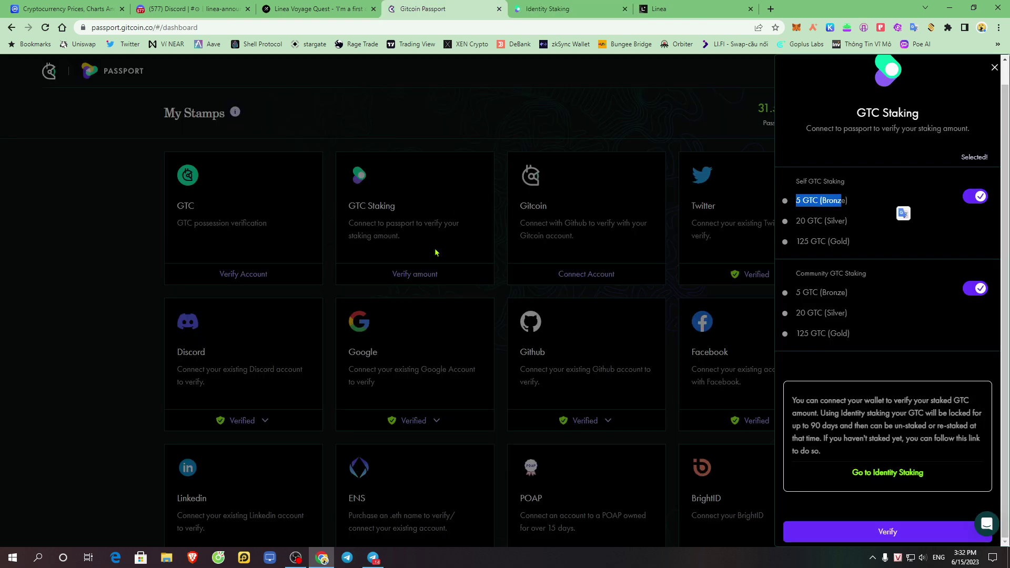
{"action": "left_click", "coordinate": [855, 163]}
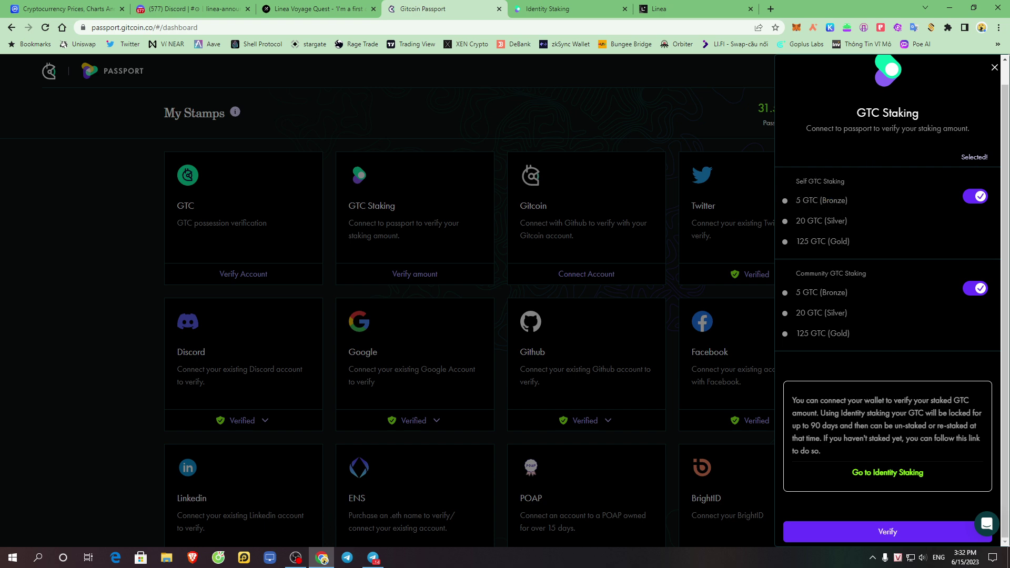
{"action": "left_click", "coordinate": [993, 67]}
Try to verify the GTC Staking stamp with all self and community staking options enabled, signing the wallet request
{"action": "left_click_drag", "start_coordinate": [348, 205], "coordinate": [396, 206]}
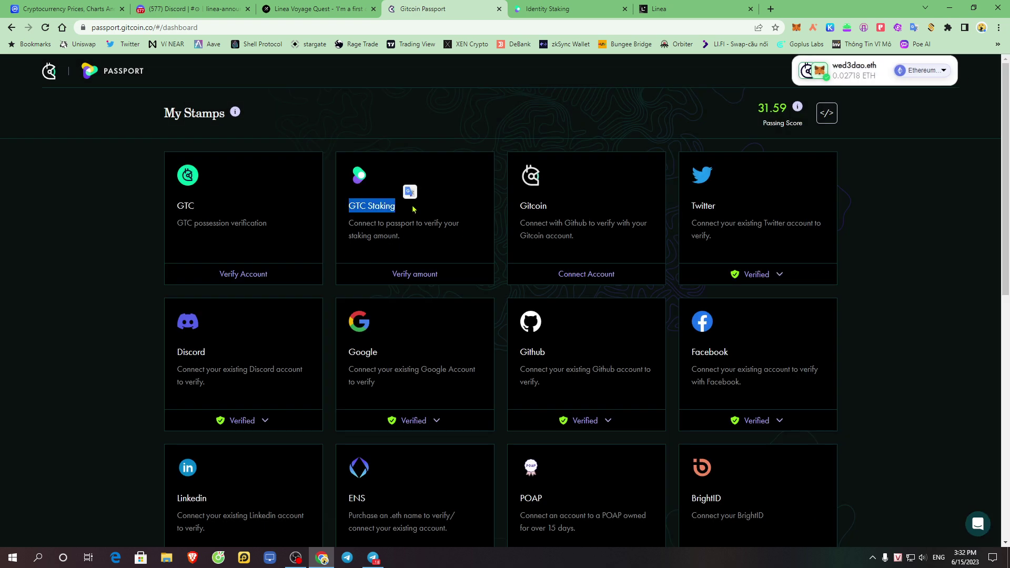
{"action": "left_click", "coordinate": [422, 273]}
{"action": "left_click", "coordinate": [971, 182]}
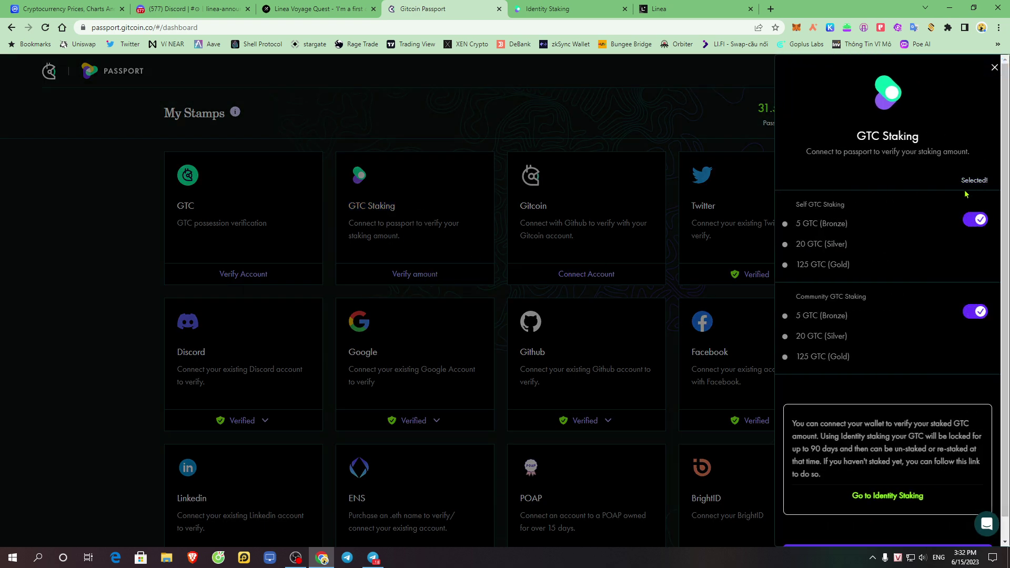
{"action": "scroll", "coordinate": [879, 505], "scroll_direction": "down", "scroll_amount": 1}
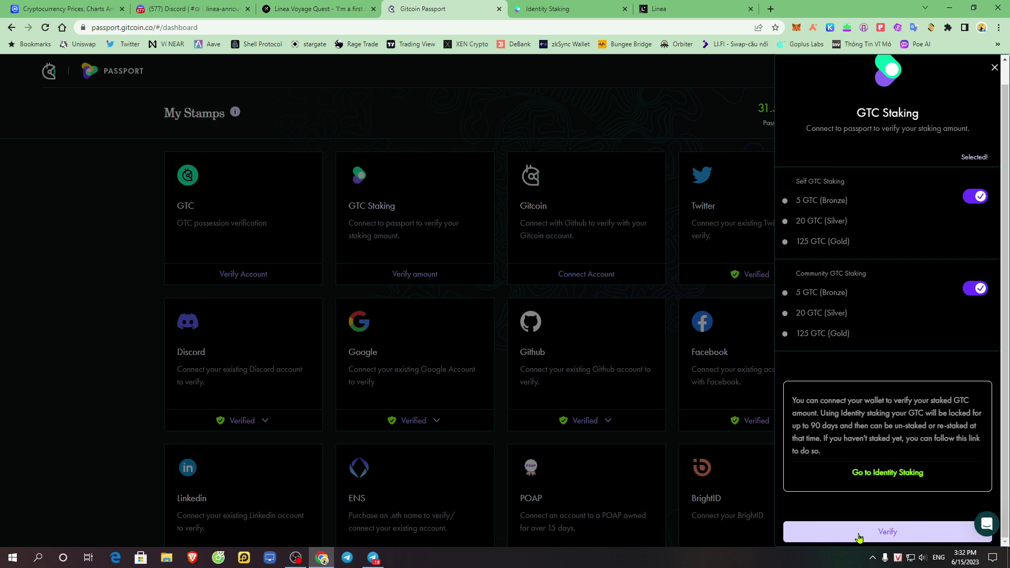
{"action": "left_click", "coordinate": [888, 532]}
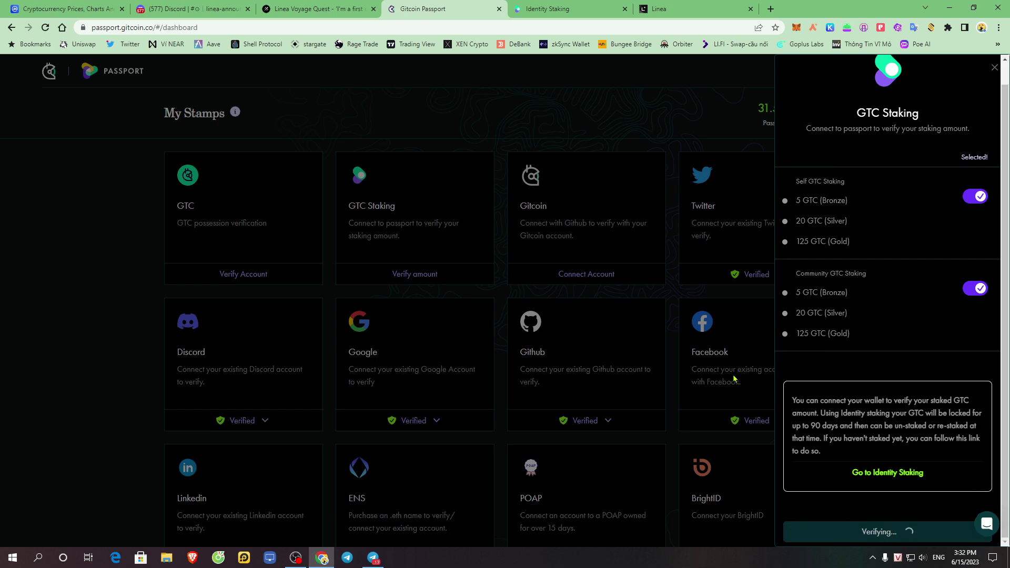
{"action": "left_click", "coordinate": [457, 380]}
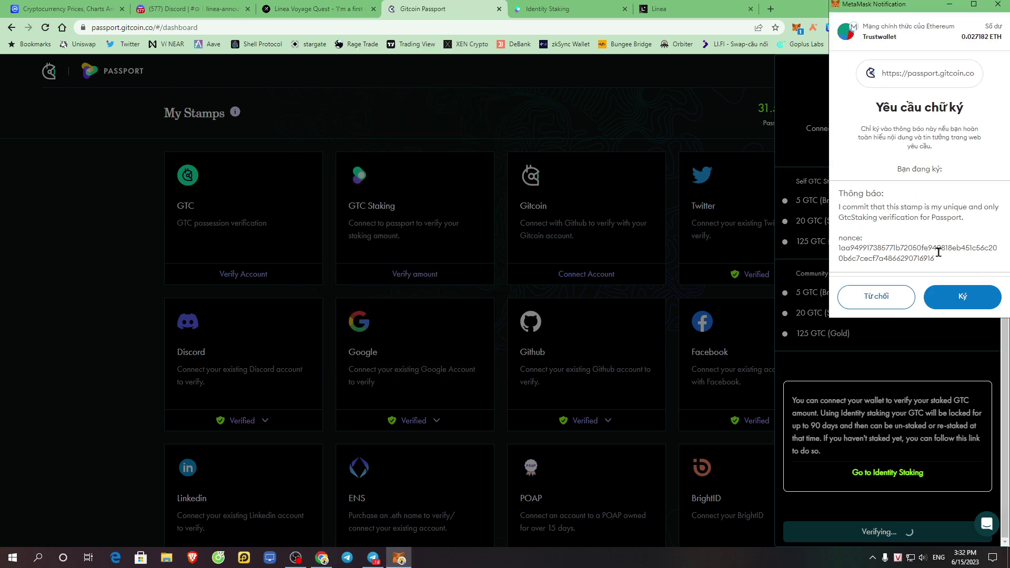
{"action": "left_click", "coordinate": [957, 304]}
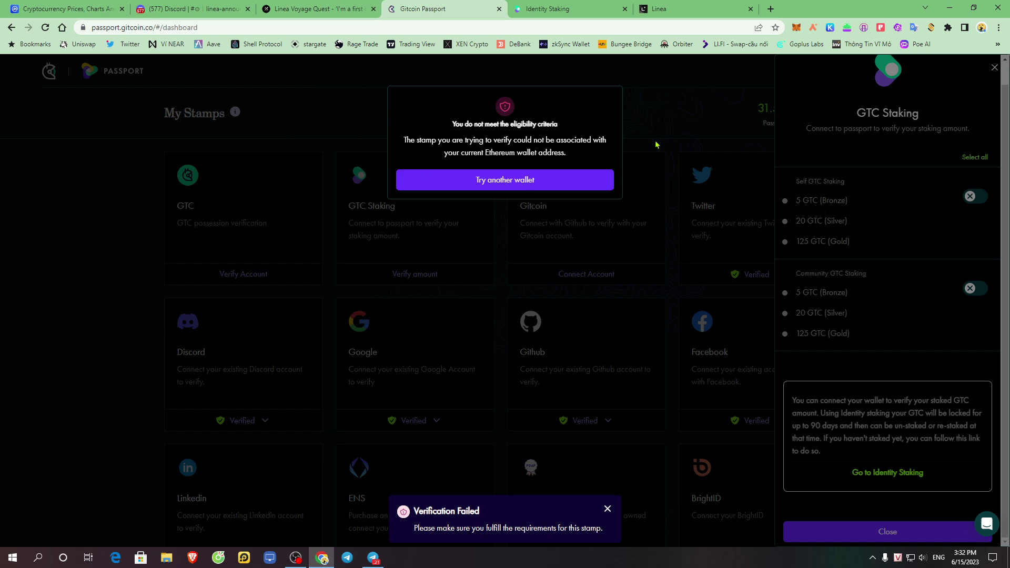
Dismiss the GTC Staking eligibility notice and details, and open the Gitcoin stamp's connection details
{"action": "left_click", "coordinate": [701, 133]}
{"action": "left_click", "coordinate": [994, 67]}
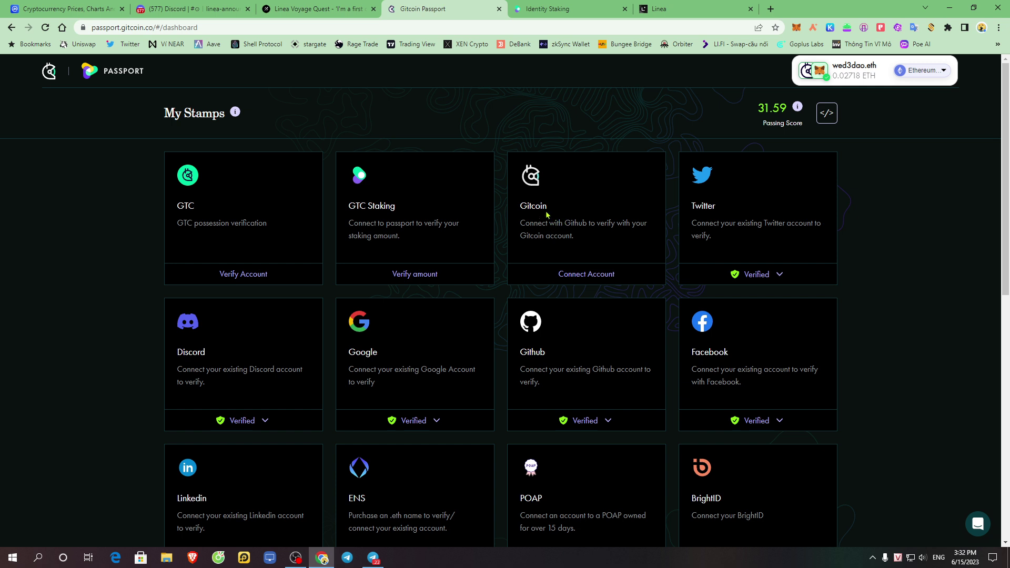
{"action": "double_click", "coordinate": [521, 208]}
{"action": "left_click", "coordinate": [610, 235]}
{"action": "left_click_drag", "start_coordinate": [520, 208], "coordinate": [575, 216]}
{"action": "left_click", "coordinate": [608, 213]}
{"action": "left_click", "coordinate": [581, 274]}
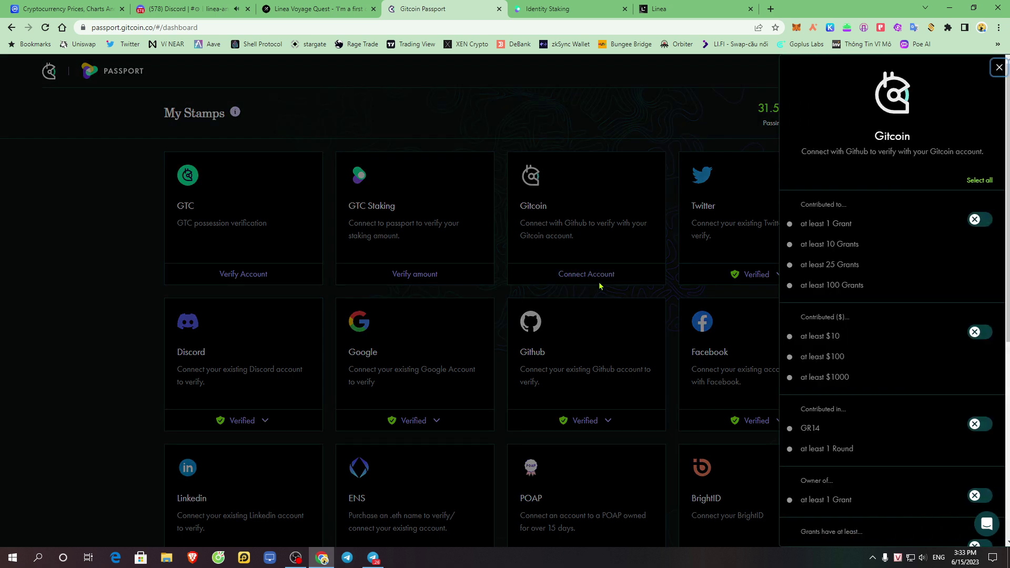
Select all data points of the Gitcoin stamp and verify them, continuing past the signature check and signing the wallet request
{"action": "left_click", "coordinate": [973, 184]}
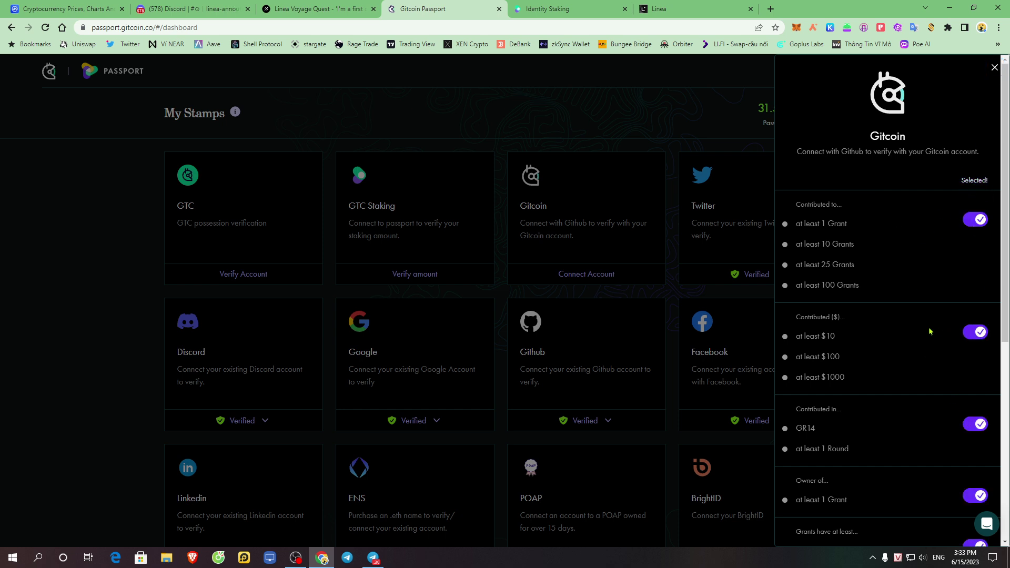
{"action": "scroll", "coordinate": [929, 341], "scroll_direction": "down", "scroll_amount": 6}
{"action": "scroll", "coordinate": [923, 350], "scroll_direction": "up", "scroll_amount": 6}
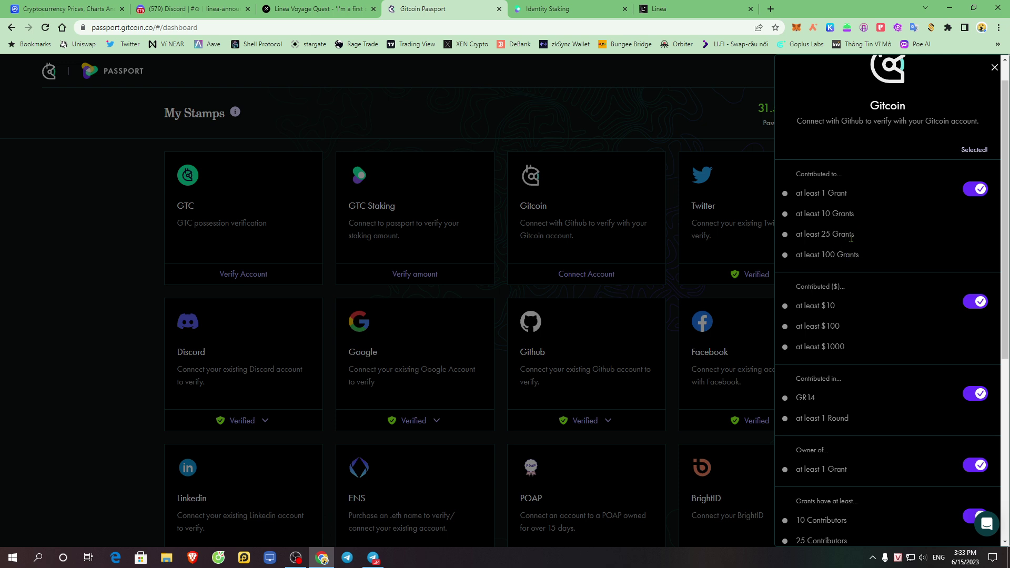
{"action": "scroll", "coordinate": [875, 301], "scroll_direction": "down", "scroll_amount": 6}
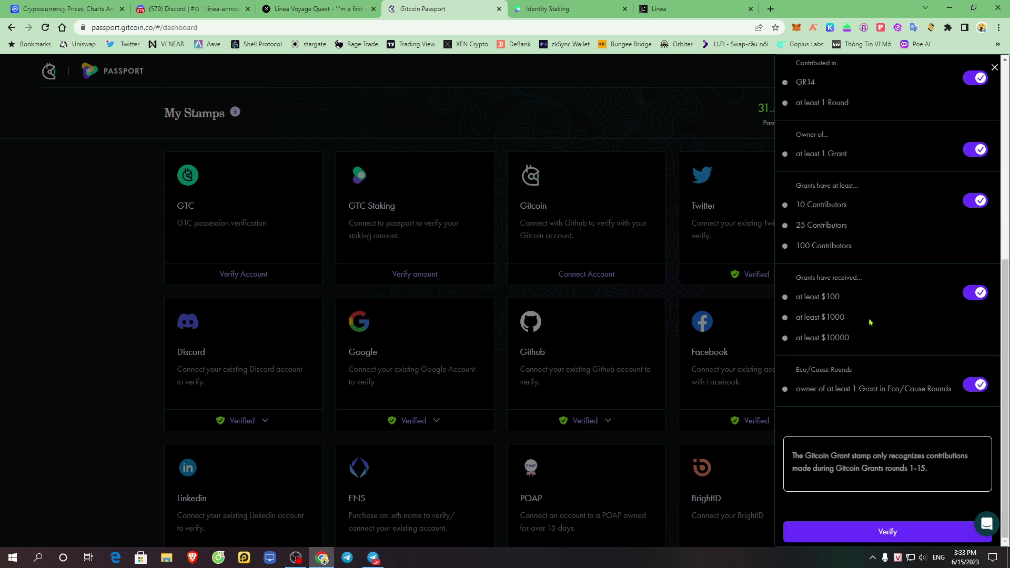
{"action": "scroll", "coordinate": [869, 325], "scroll_direction": "up", "scroll_amount": 7}
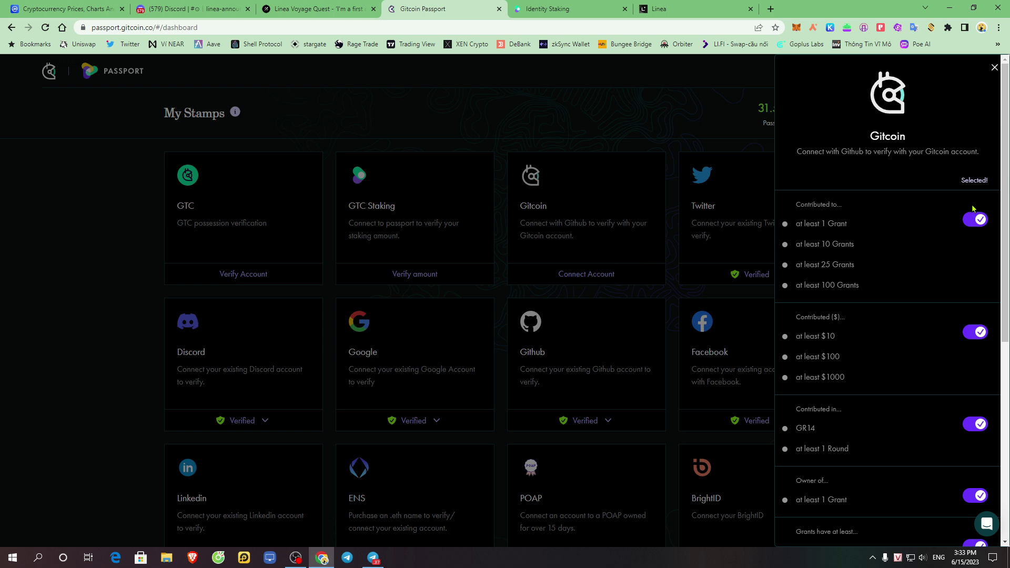
{"action": "scroll", "coordinate": [938, 332], "scroll_direction": "down", "scroll_amount": 7}
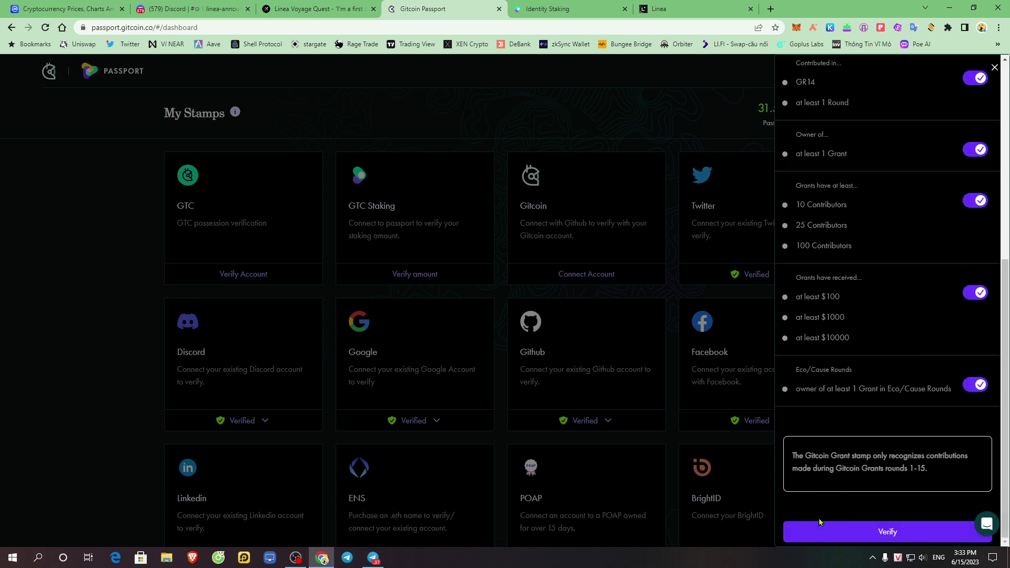
{"action": "left_click", "coordinate": [858, 535]}
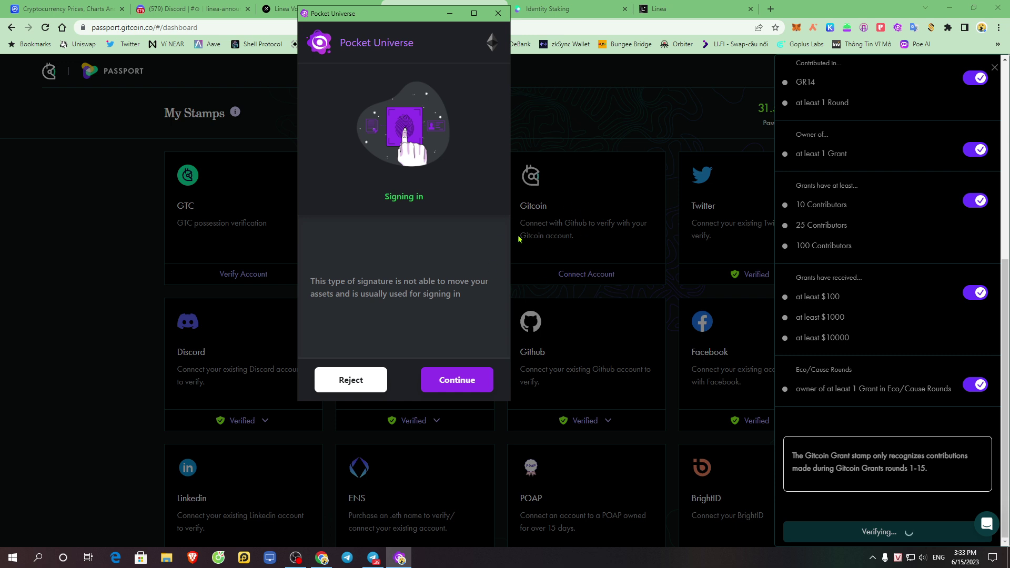
{"action": "left_click", "coordinate": [462, 388]}
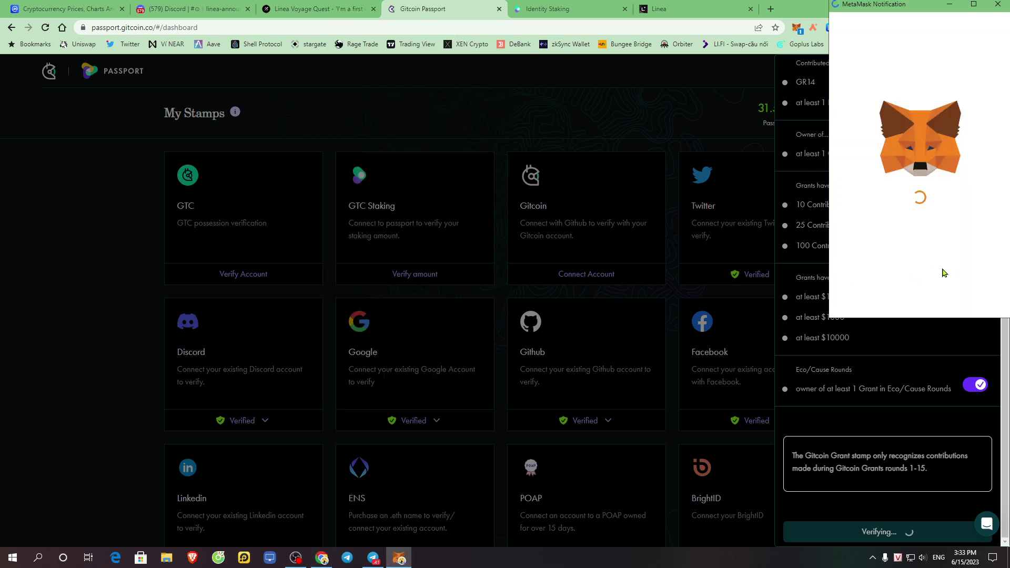
{"action": "left_click", "coordinate": [954, 288]}
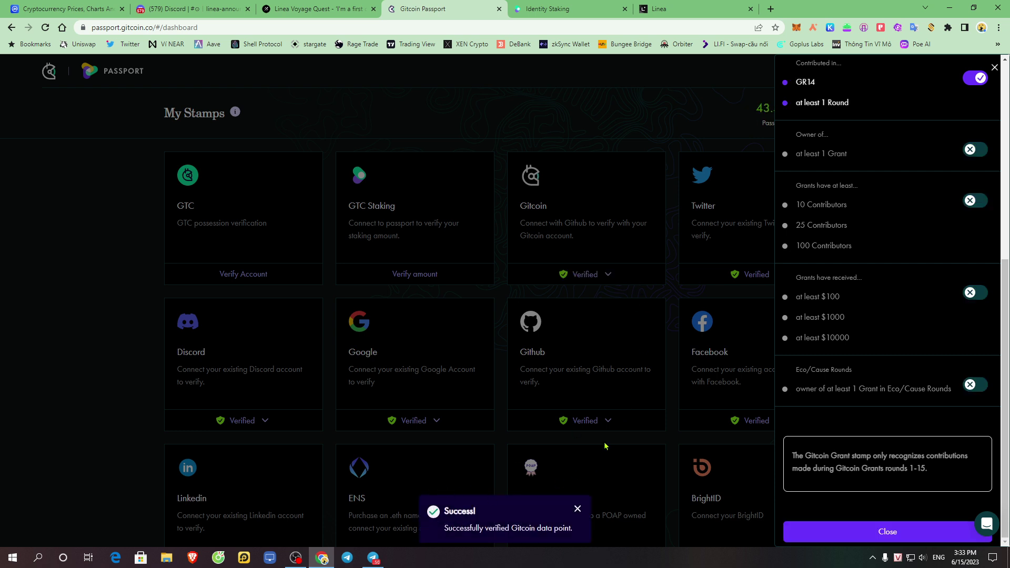
Review which Gitcoin contribution data points are verified, and close the stamp's details
{"action": "scroll", "coordinate": [853, 298], "scroll_direction": "up", "scroll_amount": 3}
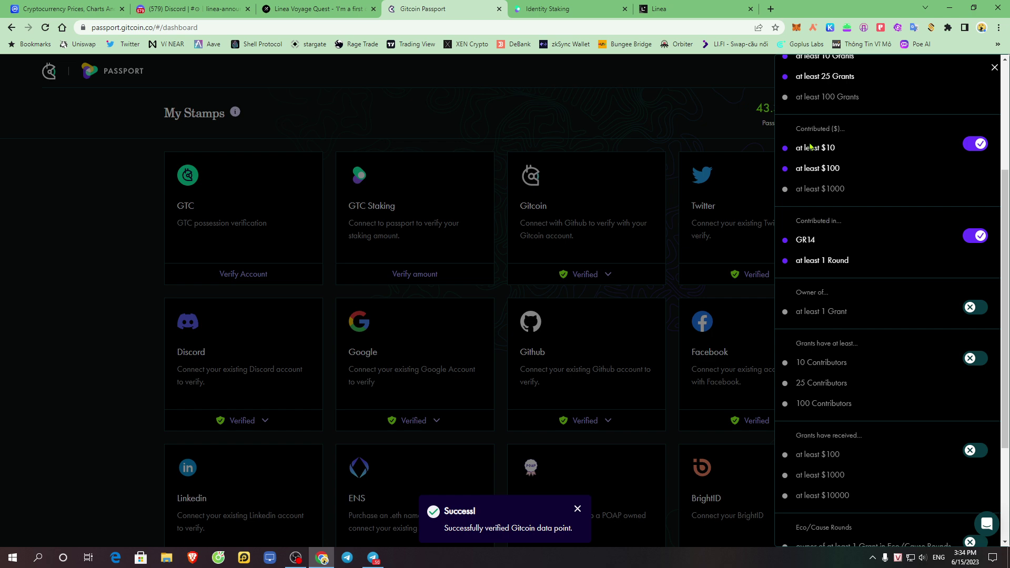
{"action": "scroll", "coordinate": [893, 299], "scroll_direction": "up", "scroll_amount": 3}
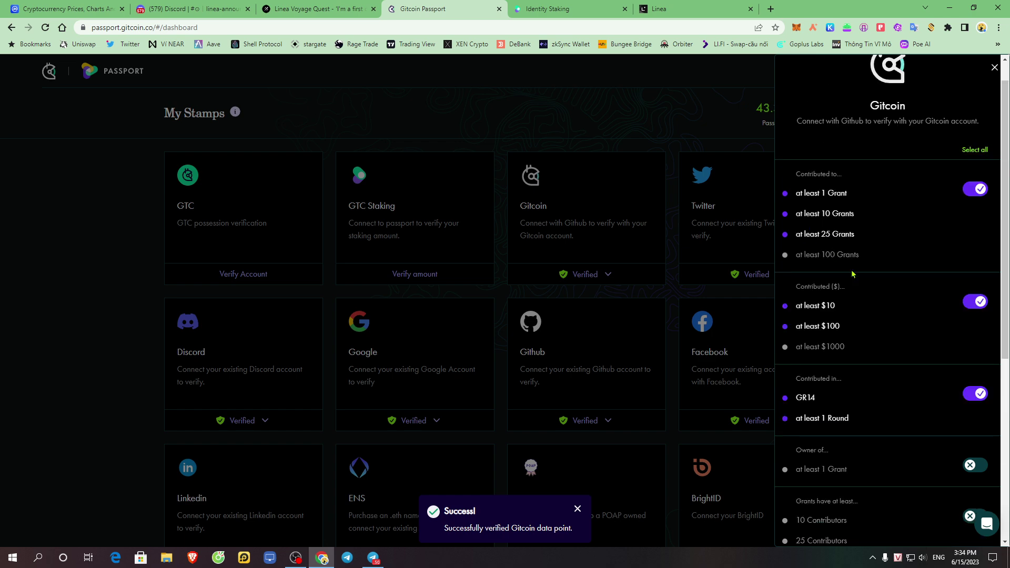
{"action": "left_click", "coordinate": [626, 174]}
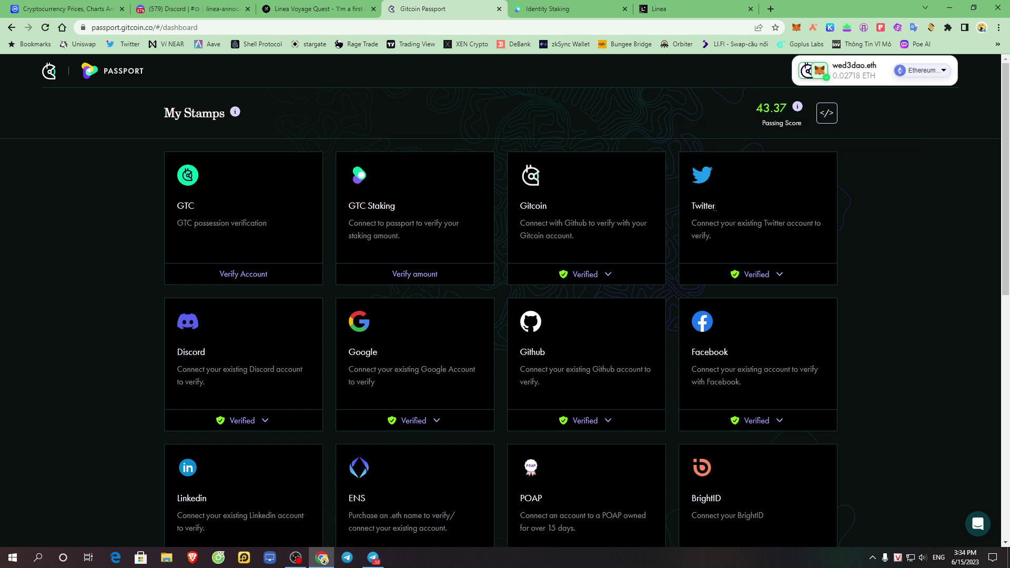
View the Twitter stamp's JSON data and close it
{"action": "left_click", "coordinate": [780, 275]}
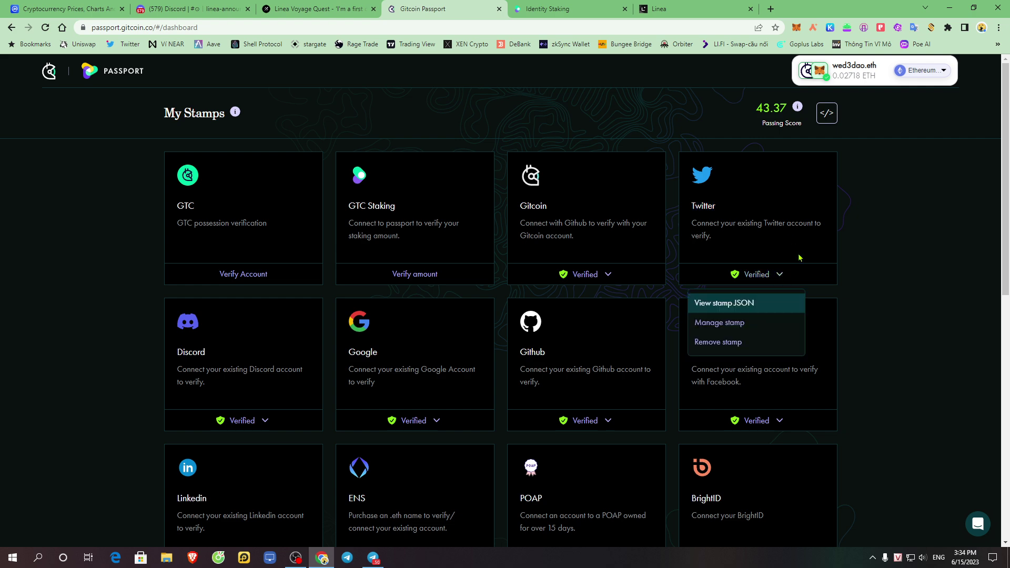
{"action": "left_click", "coordinate": [761, 215]}
{"action": "left_click", "coordinate": [781, 275]}
{"action": "left_click", "coordinate": [752, 311]}
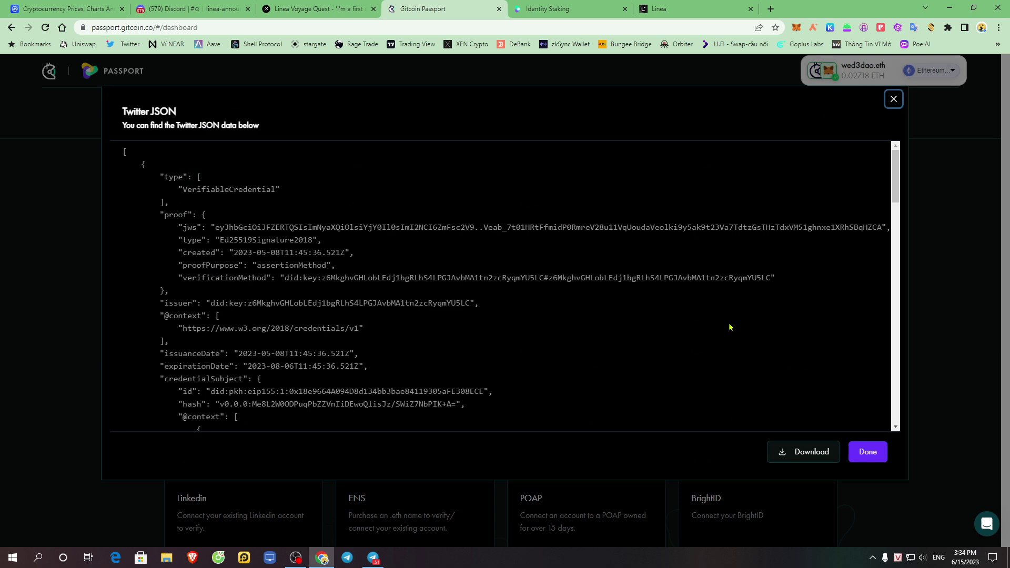
{"action": "left_click", "coordinate": [868, 452]}
Open the Twitter stamp's management details to check its account, tweet and follower criteria, and close them
{"action": "left_click", "coordinate": [761, 274]}
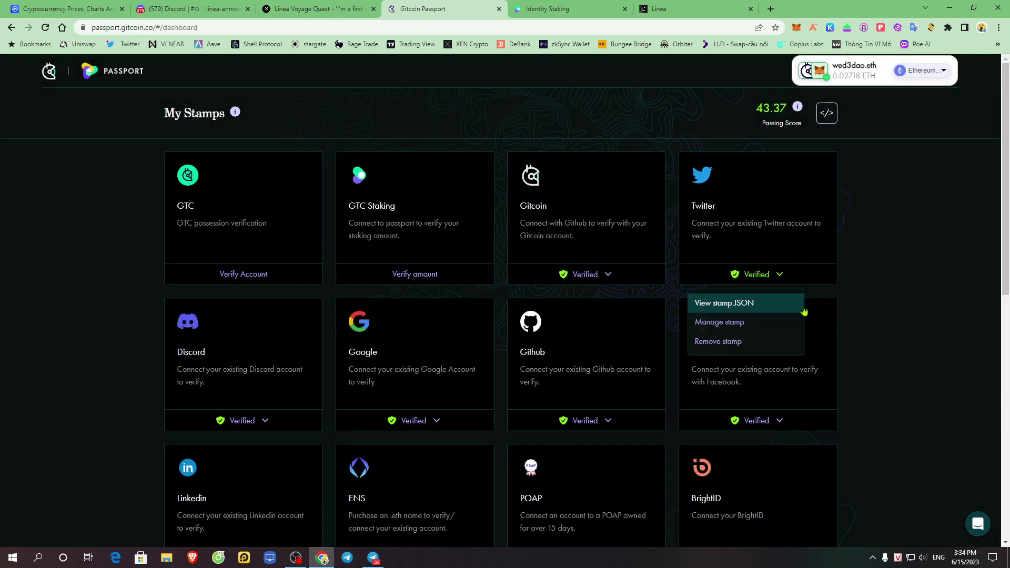
{"action": "left_click", "coordinate": [750, 323]}
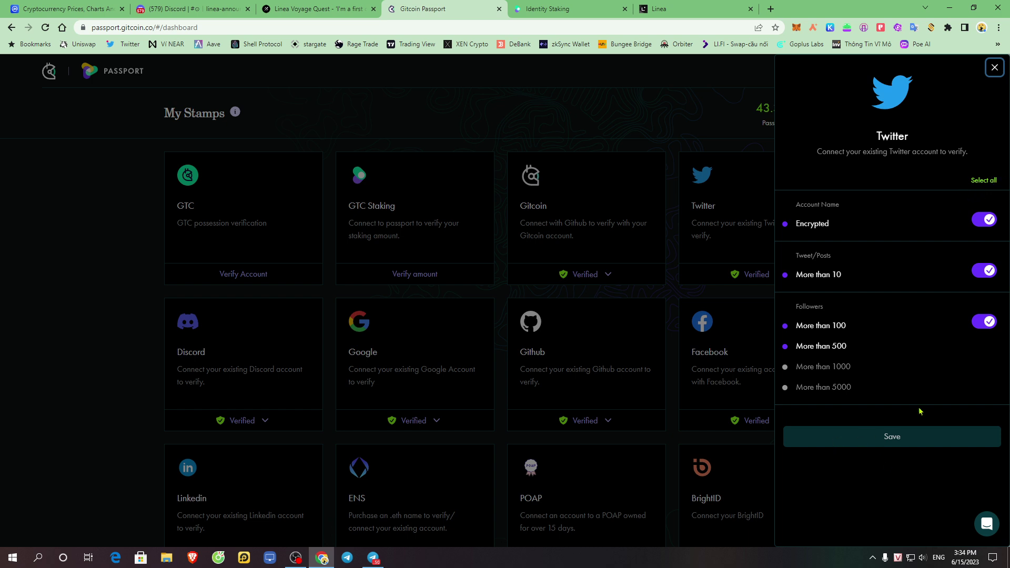
{"action": "left_click", "coordinate": [672, 130]}
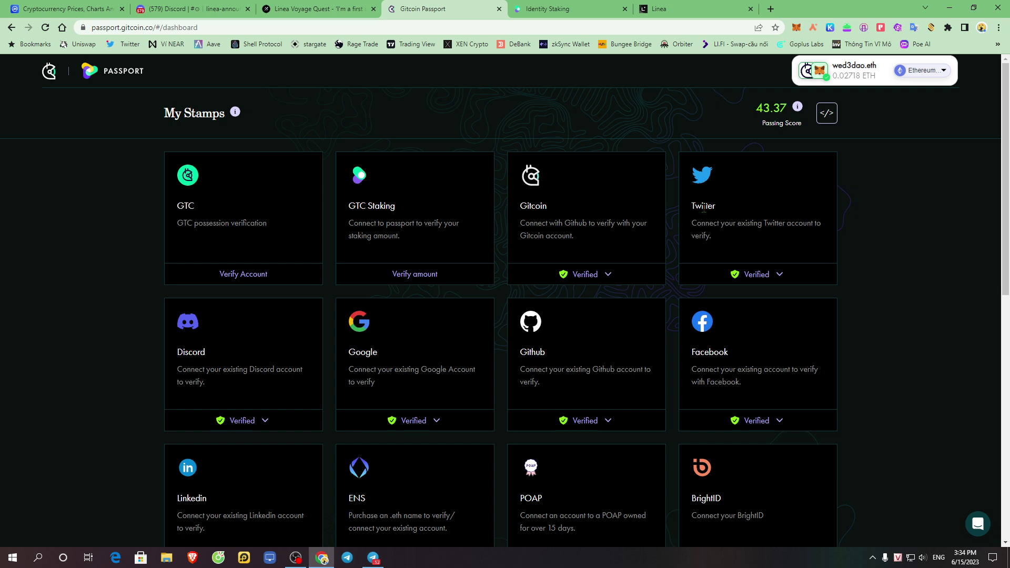
Go through the Discord, Google, Github, Facebook and Linkedin stamps and check their verification status
{"action": "scroll", "coordinate": [367, 330], "scroll_direction": "down", "scroll_amount": 3}
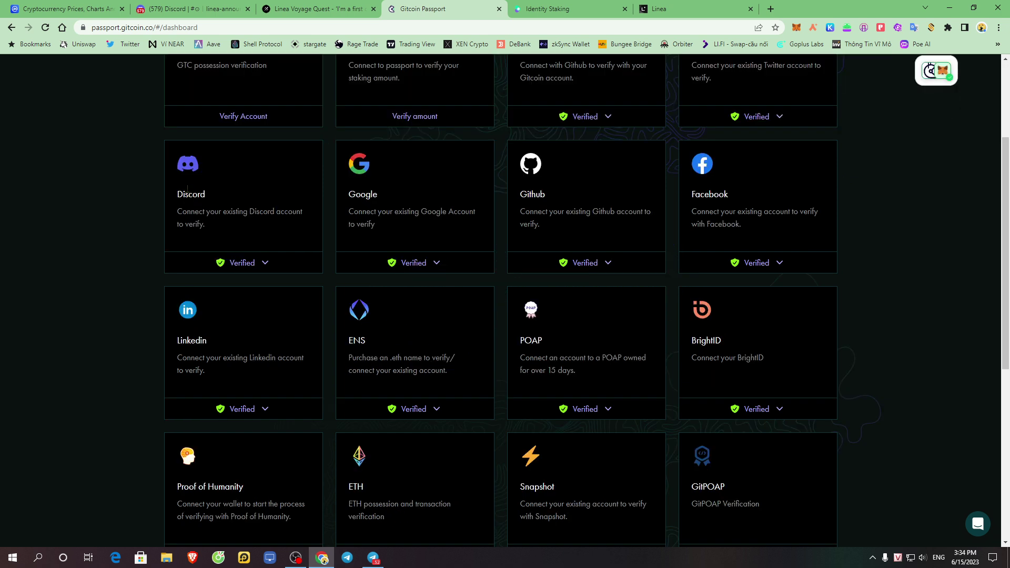
{"action": "left_click_drag", "start_coordinate": [176, 194], "coordinate": [215, 197]}
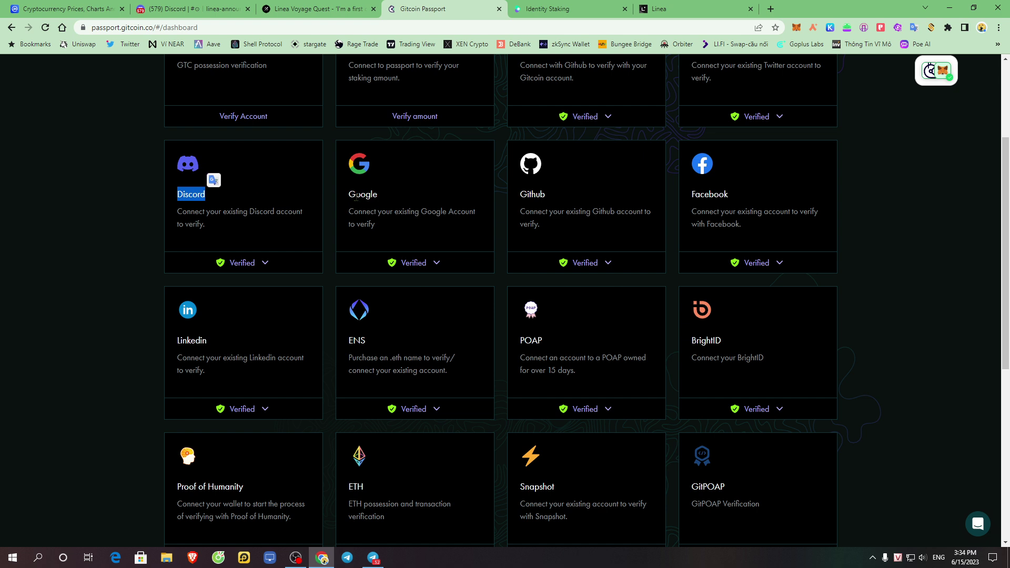
{"action": "left_click_drag", "start_coordinate": [348, 194], "coordinate": [391, 200]}
{"action": "left_click", "coordinate": [415, 203]}
{"action": "left_click_drag", "start_coordinate": [519, 194], "coordinate": [582, 200]}
{"action": "left_click", "coordinate": [637, 205]}
{"action": "left_click_drag", "start_coordinate": [690, 194], "coordinate": [744, 196]}
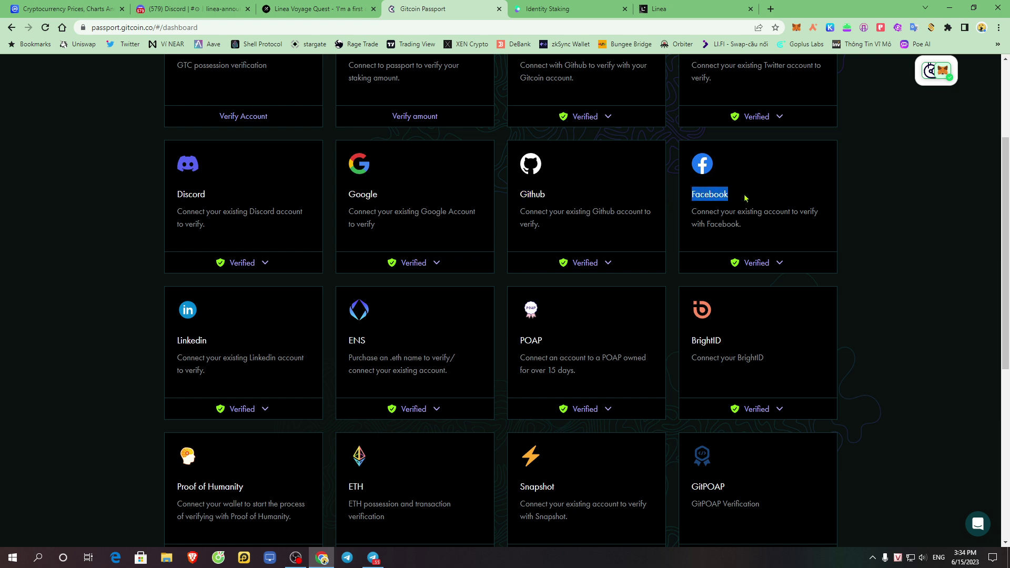
{"action": "left_click_drag", "start_coordinate": [177, 341], "coordinate": [226, 345]}
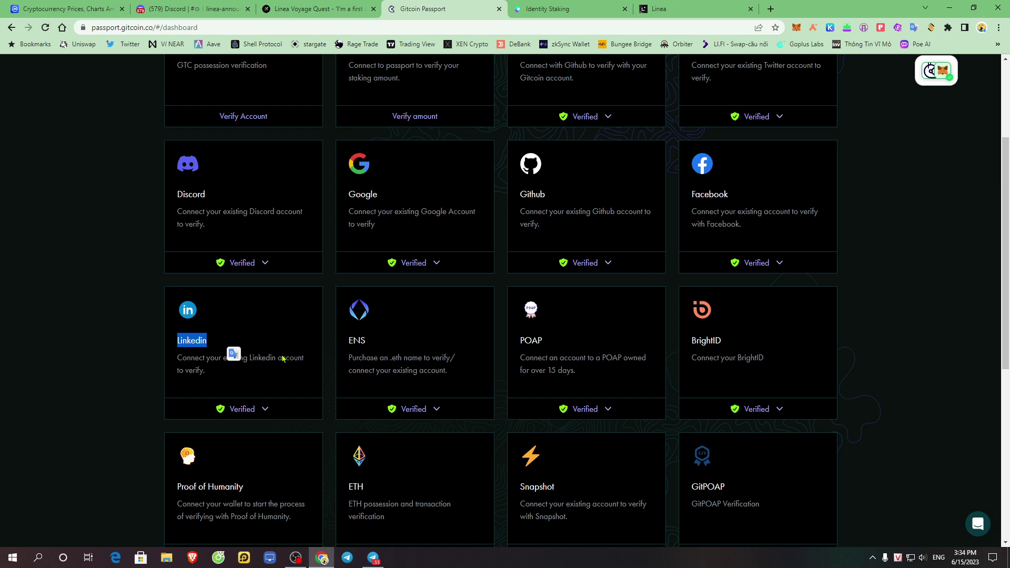
Open the ENS stamp's management details to read its primary ENS requirement, and close them
{"action": "scroll", "coordinate": [885, 341], "scroll_direction": "down", "scroll_amount": 3}
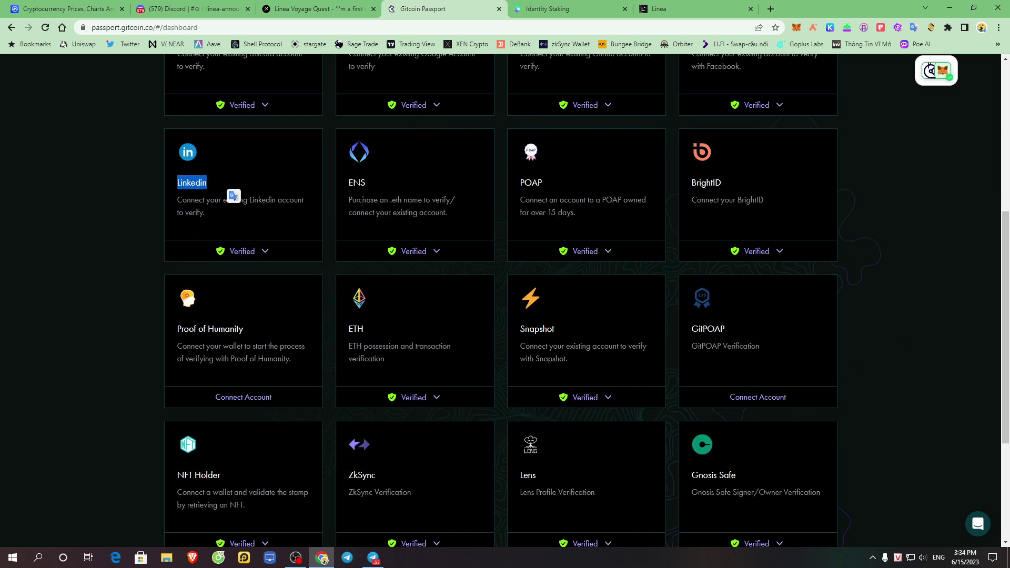
{"action": "left_click_drag", "start_coordinate": [353, 182], "coordinate": [401, 192]}
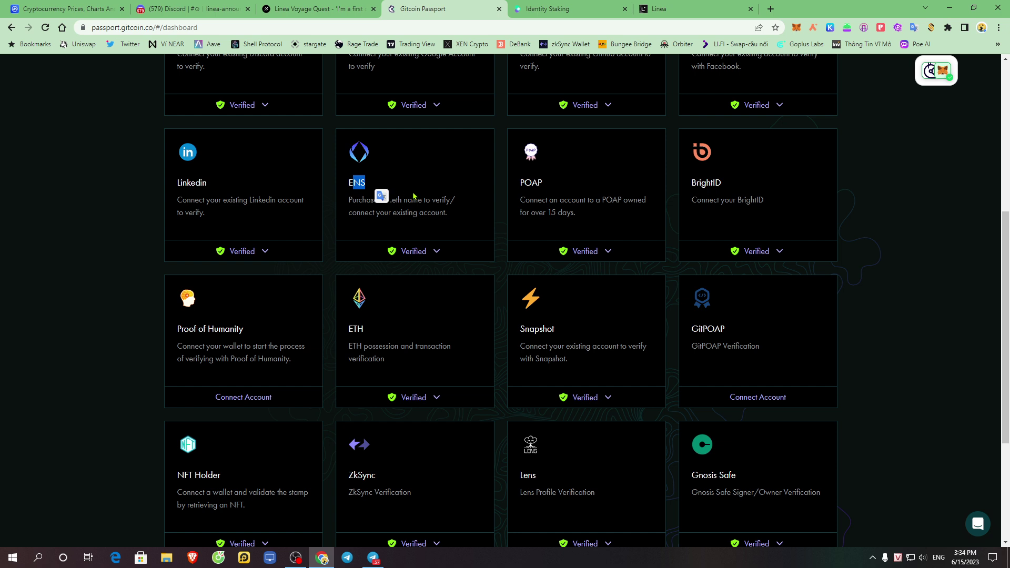
{"action": "left_click", "coordinate": [422, 209]}
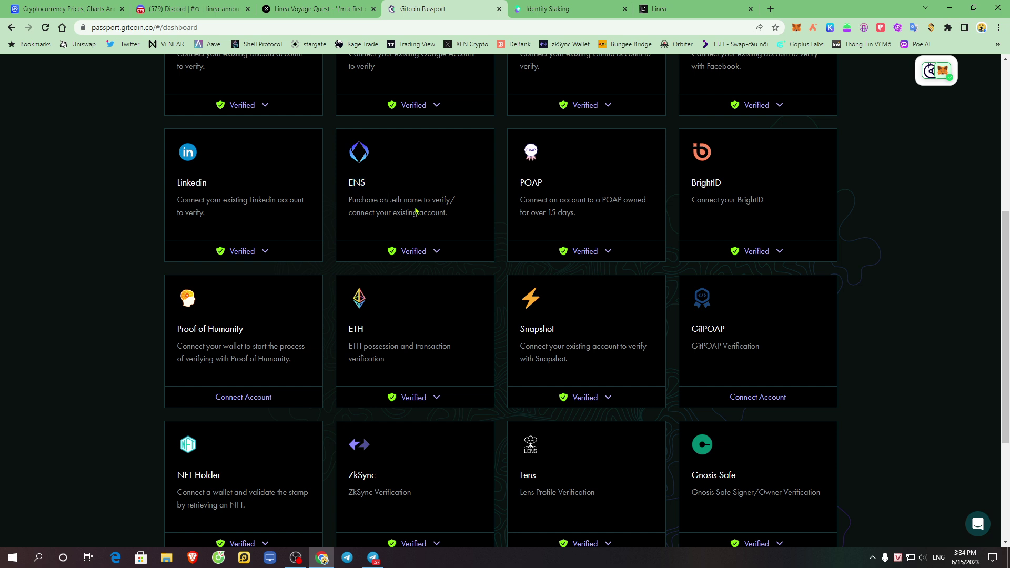
{"action": "left_click", "coordinate": [430, 249]}
{"action": "left_click", "coordinate": [393, 304]}
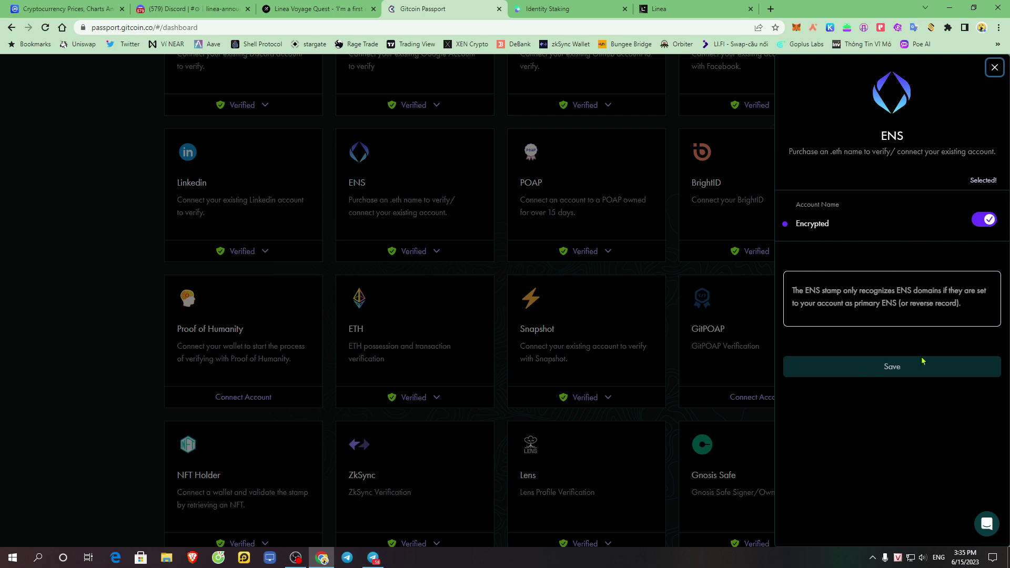
{"action": "left_click", "coordinate": [433, 202]}
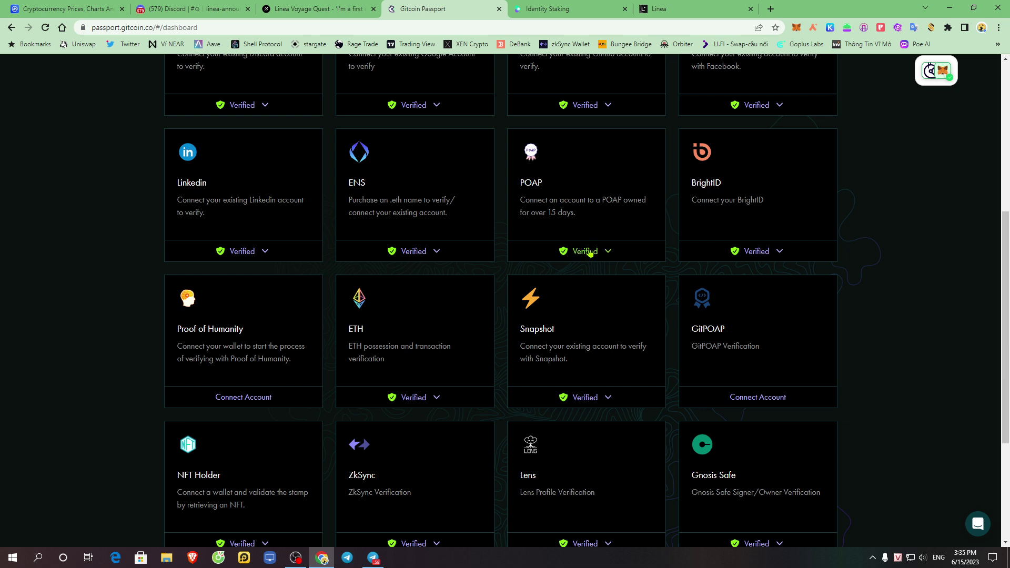
Open the POAP stamp's management details, close them, and highlight its POAP ownership-age requirement
{"action": "left_click", "coordinate": [607, 252]}
{"action": "left_click", "coordinate": [567, 300]}
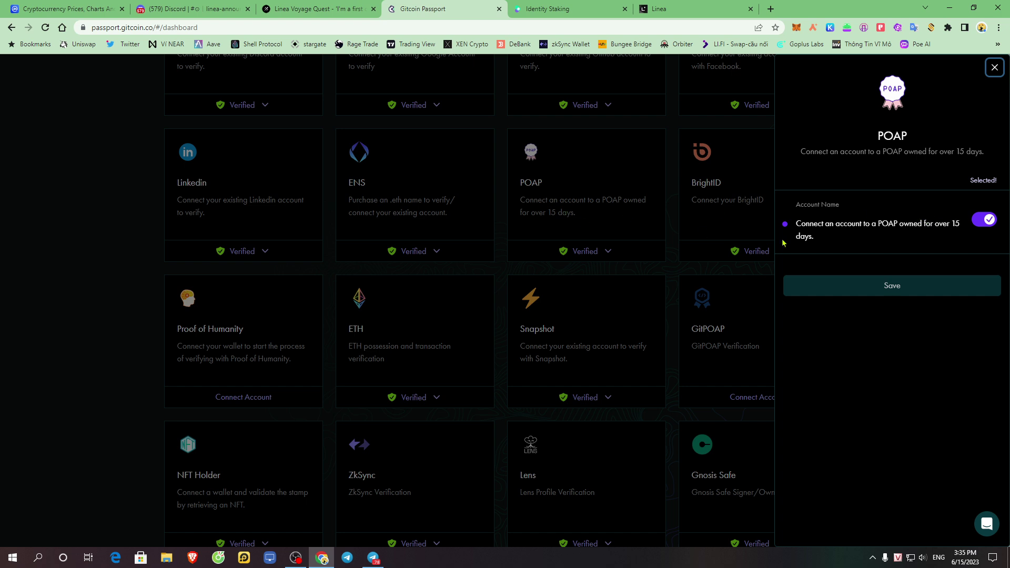
{"action": "left_click", "coordinate": [994, 67]}
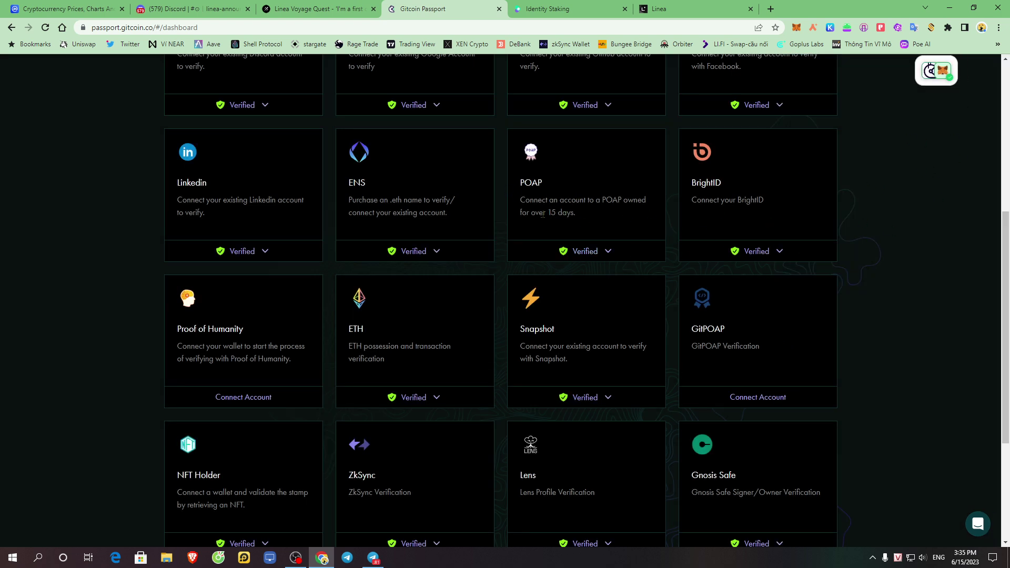
{"action": "left_click_drag", "start_coordinate": [547, 213], "coordinate": [647, 201]}
{"action": "left_click", "coordinate": [617, 221]}
Open the BrightID stamp's management details to check its account option, and close them
{"action": "left_click", "coordinate": [777, 253]}
{"action": "left_click", "coordinate": [723, 297]}
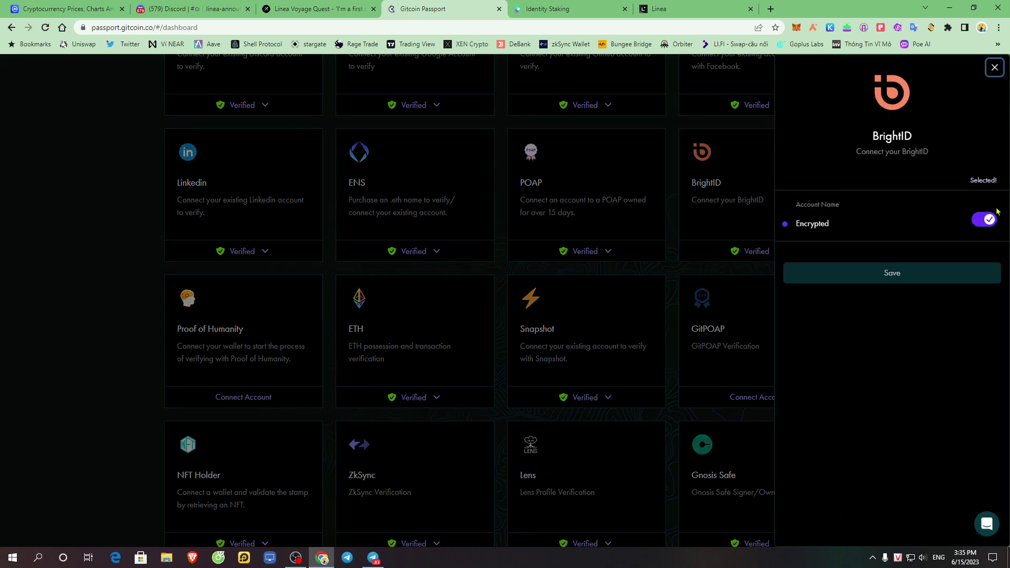
{"action": "left_click", "coordinate": [743, 152]}
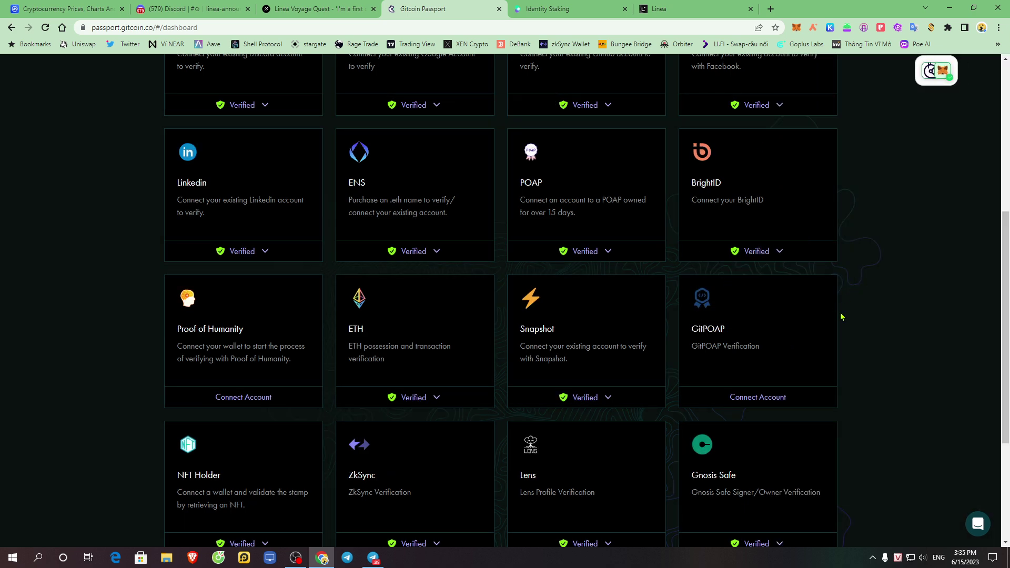
Examine the Proof of Humanity stamp's description and wallet connection requirement
{"action": "scroll", "coordinate": [839, 320], "scroll_direction": "down", "scroll_amount": 3}
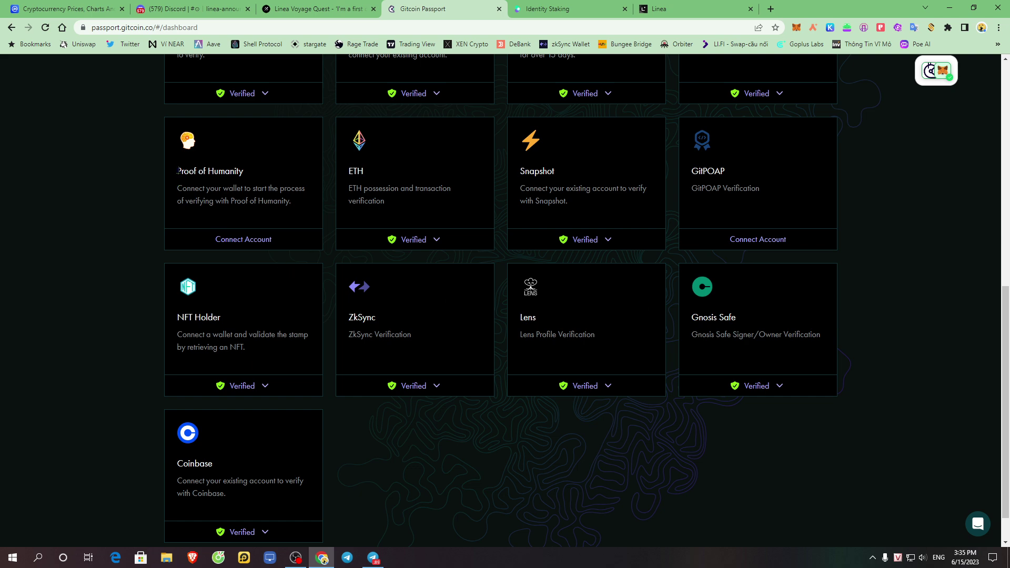
{"action": "left_click_drag", "start_coordinate": [177, 171], "coordinate": [259, 173]}
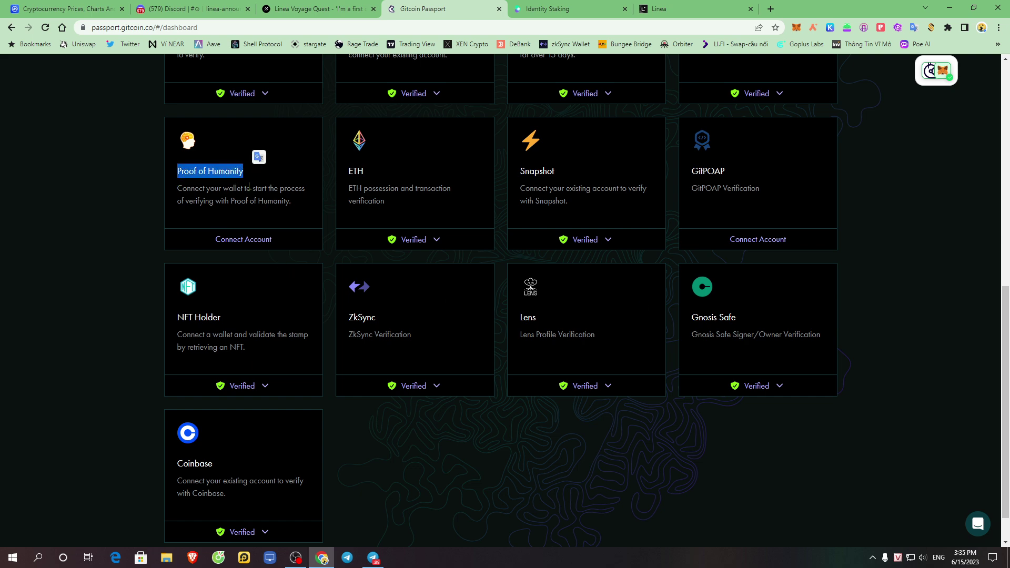
{"action": "left_click", "coordinate": [250, 187]}
{"action": "left_click_drag", "start_coordinate": [178, 188], "coordinate": [279, 190]}
{"action": "left_click_drag", "start_coordinate": [182, 171], "coordinate": [253, 176]}
{"action": "left_click", "coordinate": [218, 186]}
{"action": "left_click_drag", "start_coordinate": [177, 172], "coordinate": [250, 176]}
{"action": "left_click", "coordinate": [281, 192]}
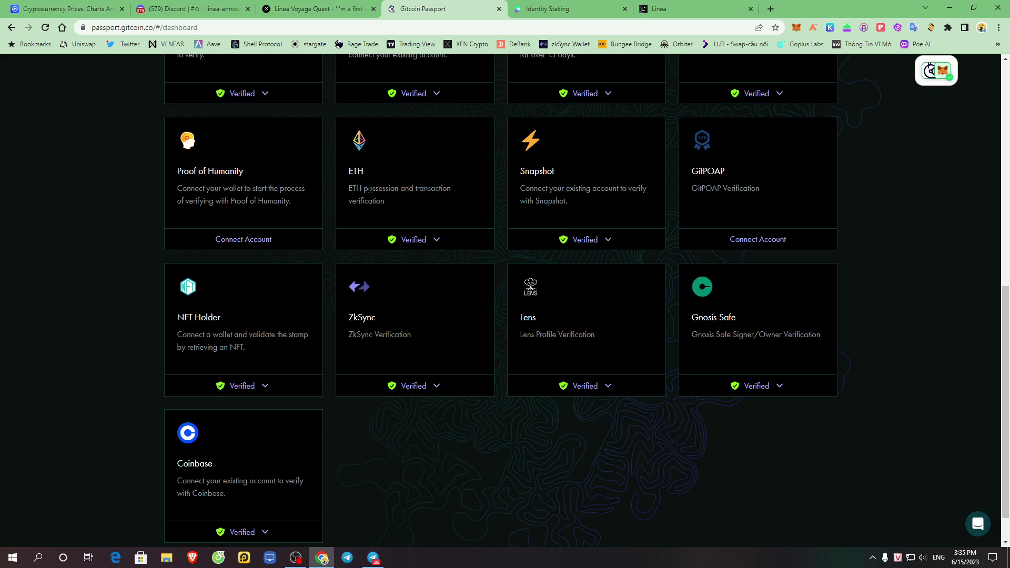
Open the ETH stamp's management details, translate the page to Vietnamese to read the requirements, restore English, and close the details
{"action": "left_click_drag", "start_coordinate": [369, 189], "coordinate": [439, 191]}
{"action": "left_click", "coordinate": [357, 175]}
{"action": "left_click", "coordinate": [428, 241]}
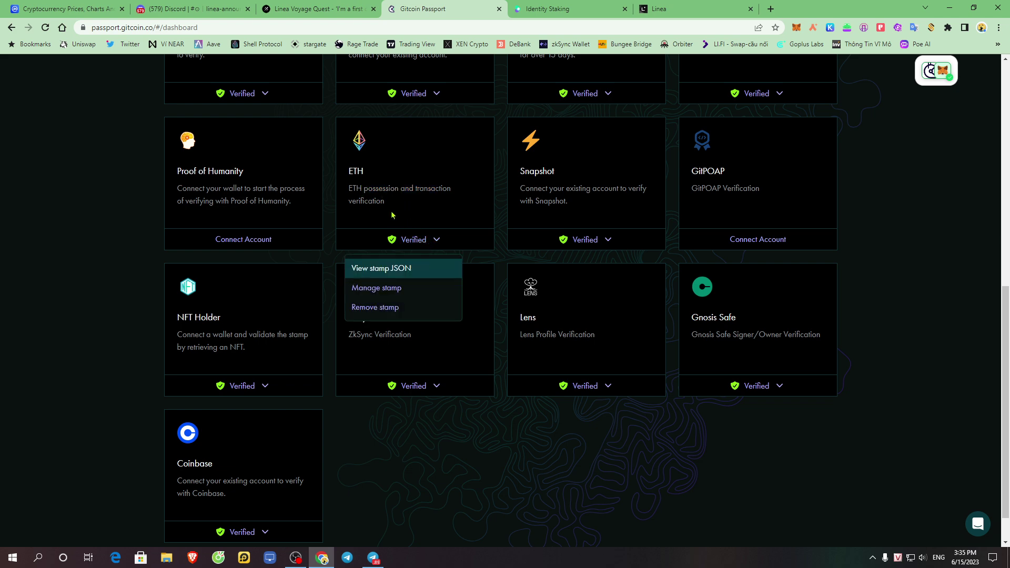
{"action": "left_click", "coordinate": [383, 287]}
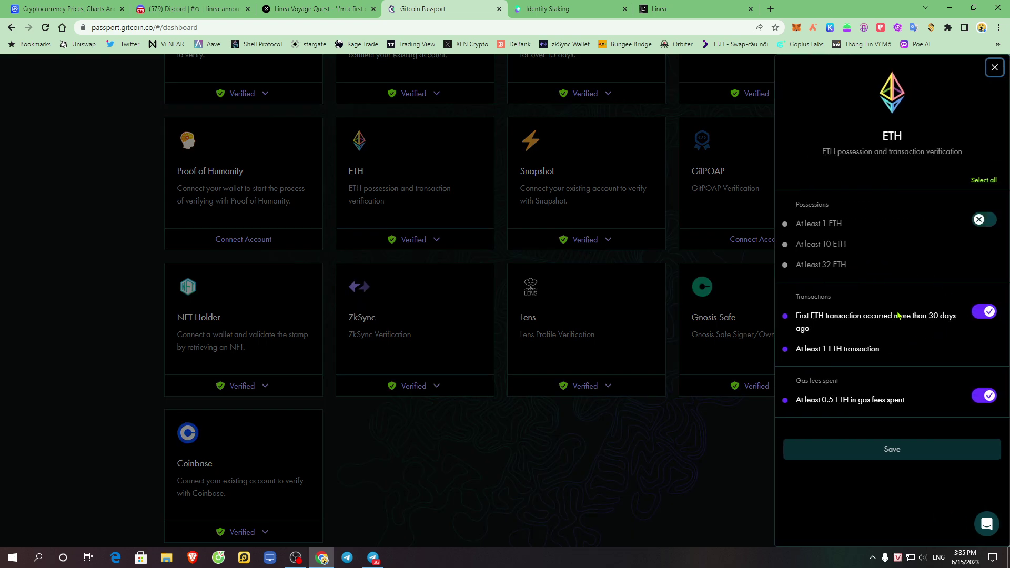
{"action": "right_click", "coordinate": [818, 346]}
{"action": "left_click", "coordinate": [911, 398]}
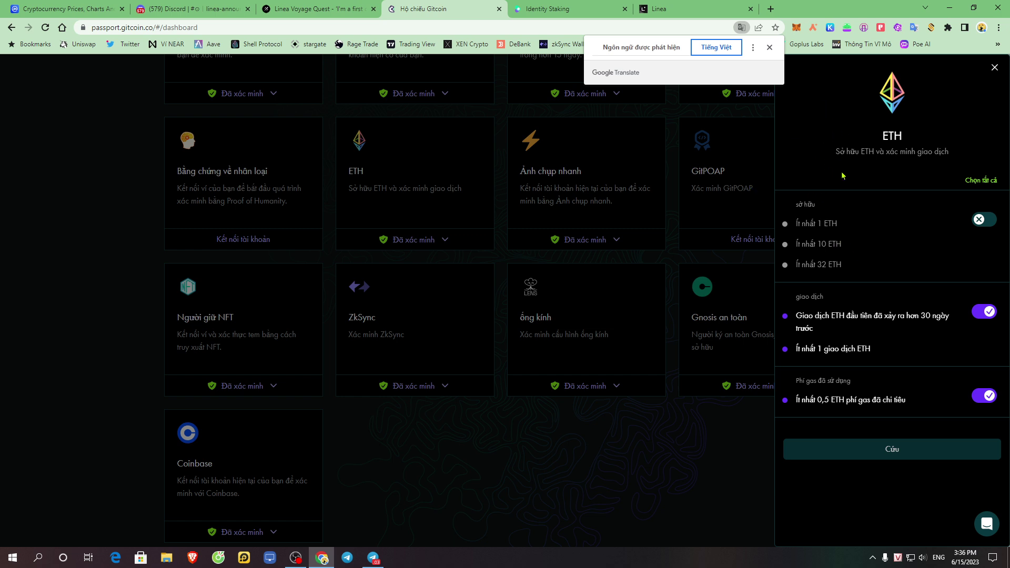
{"action": "left_click", "coordinate": [659, 48]}
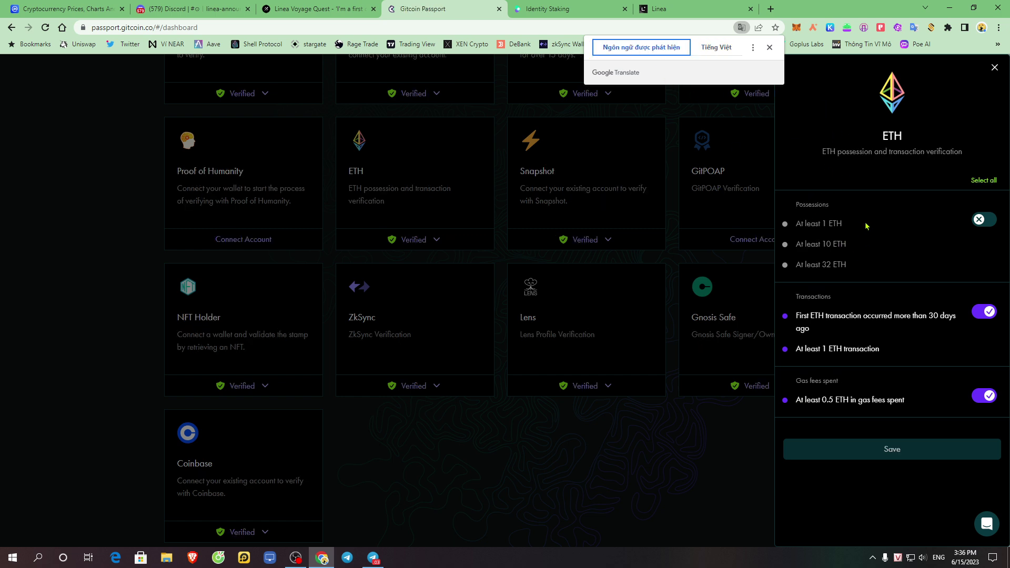
{"action": "left_click", "coordinate": [582, 247]}
Reopen the ETH stamp's management details, select all its data points, and close the details without saving
{"action": "left_click", "coordinate": [430, 245]}
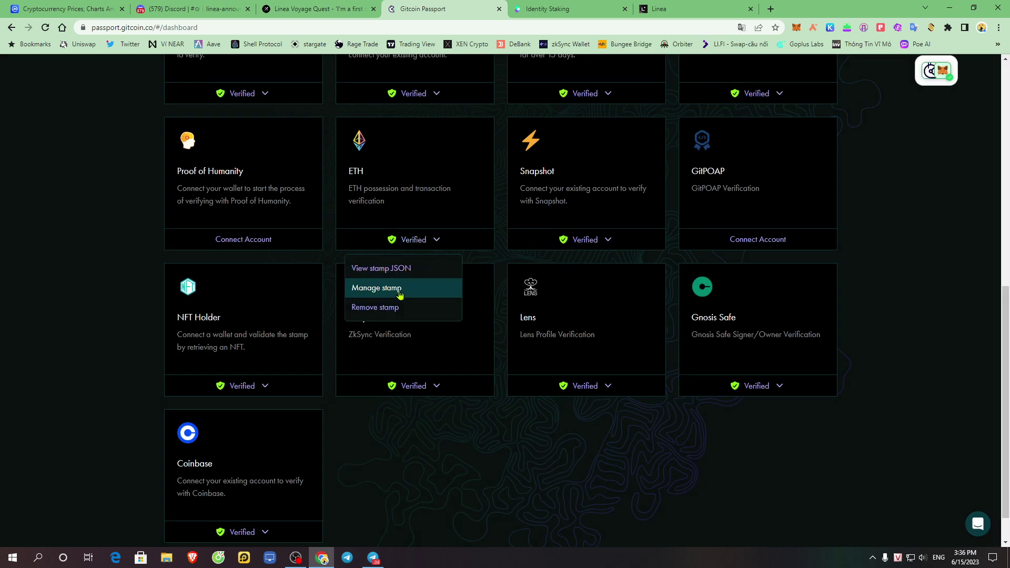
{"action": "left_click", "coordinate": [408, 289]}
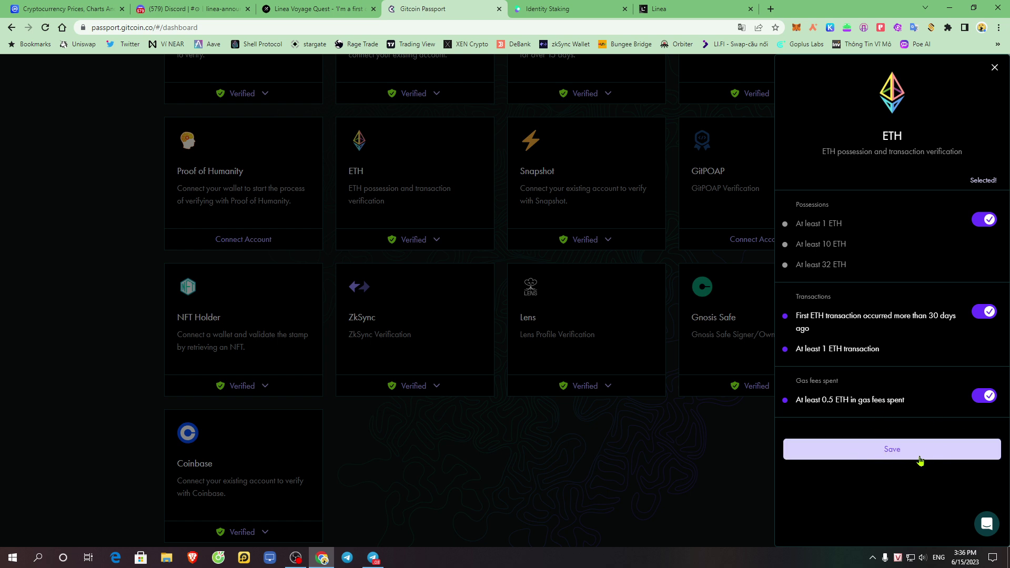
{"action": "left_click", "coordinate": [994, 67]}
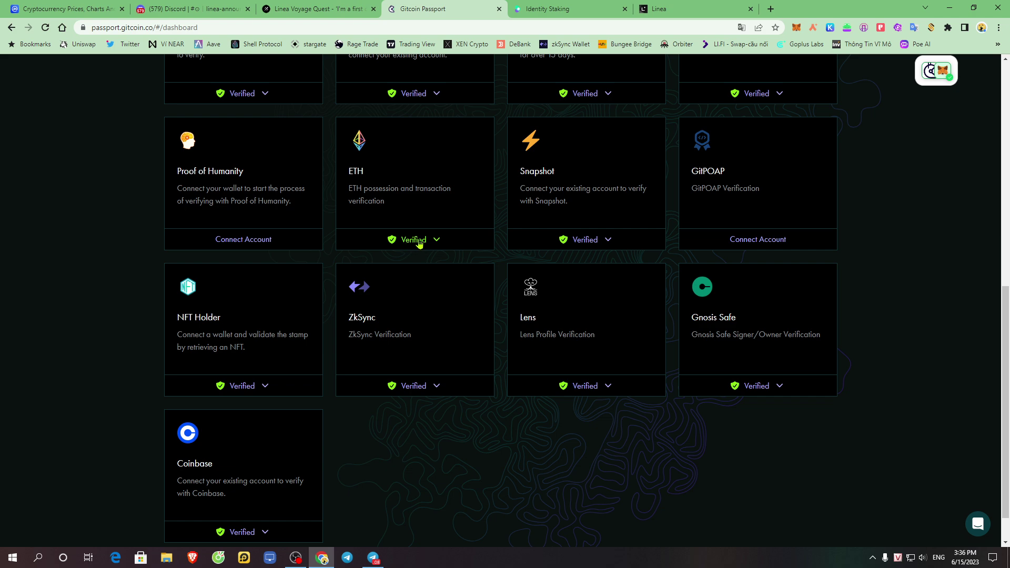
Select all of the Snapshot stamp's data points, save them, and approve the MetaMask request
{"action": "left_click_drag", "start_coordinate": [519, 172], "coordinate": [580, 177]}
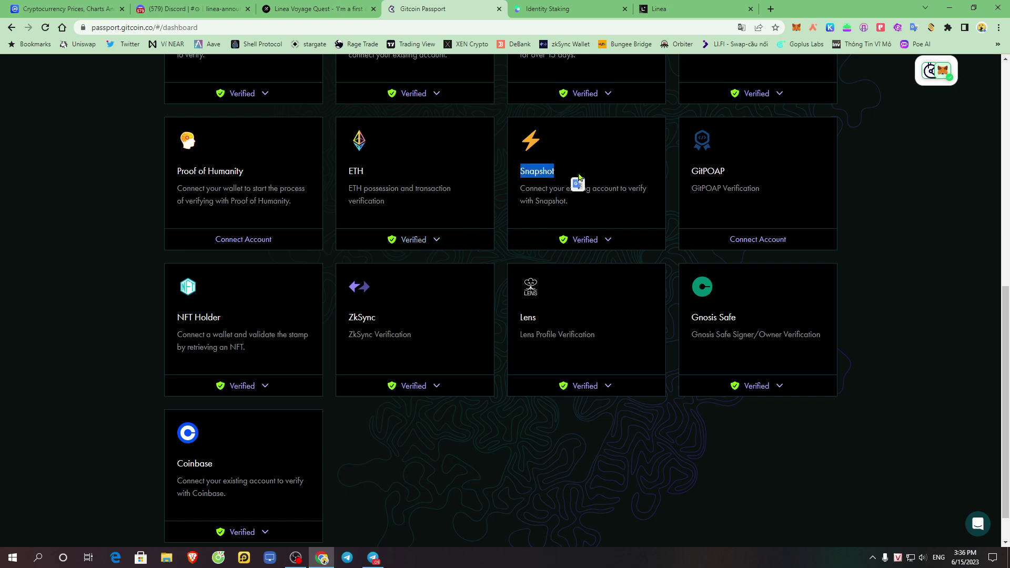
{"action": "left_click", "coordinate": [614, 193]}
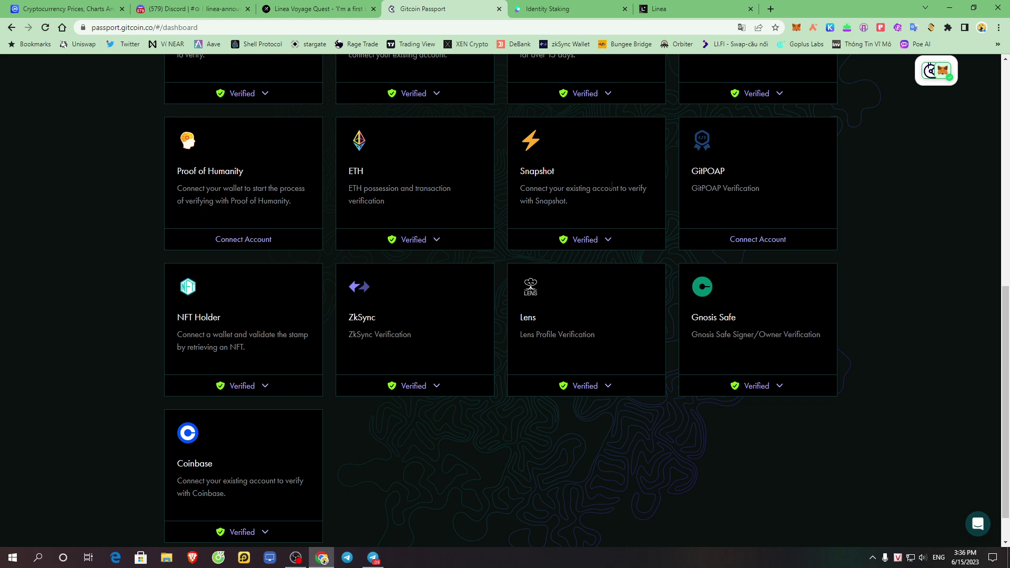
{"action": "left_click", "coordinate": [591, 237]}
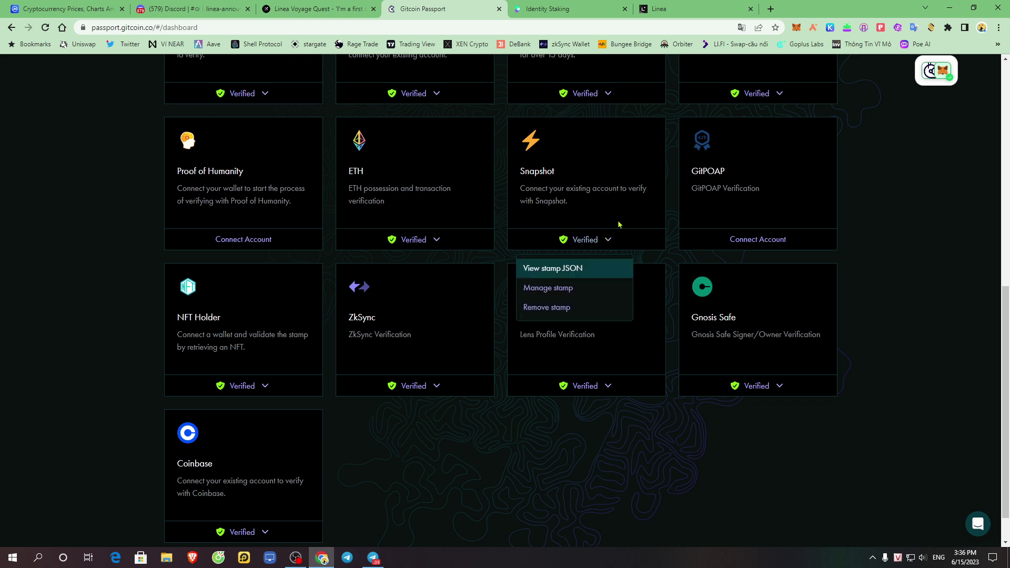
{"action": "left_click", "coordinate": [575, 289]}
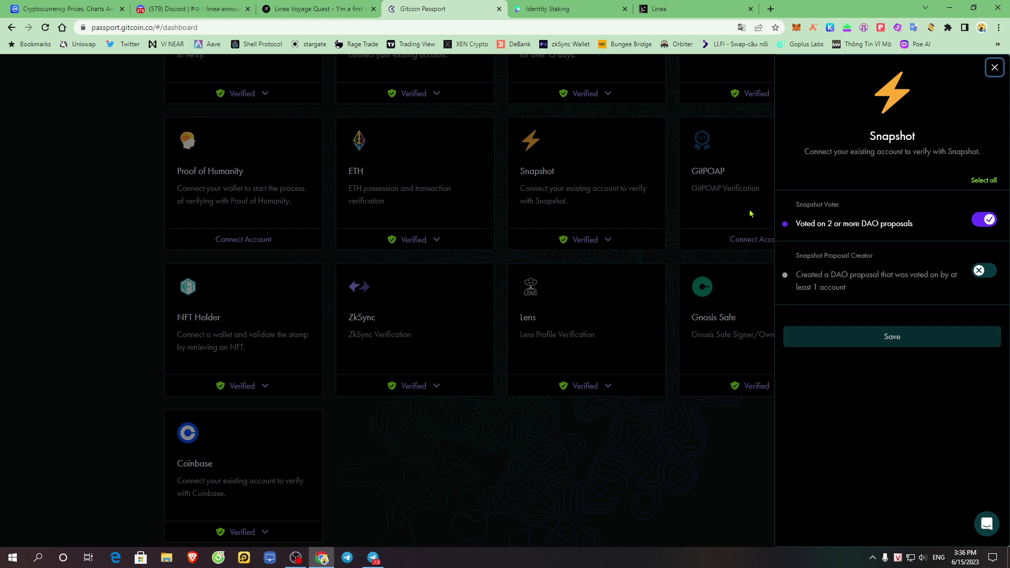
{"action": "left_click", "coordinate": [983, 180]}
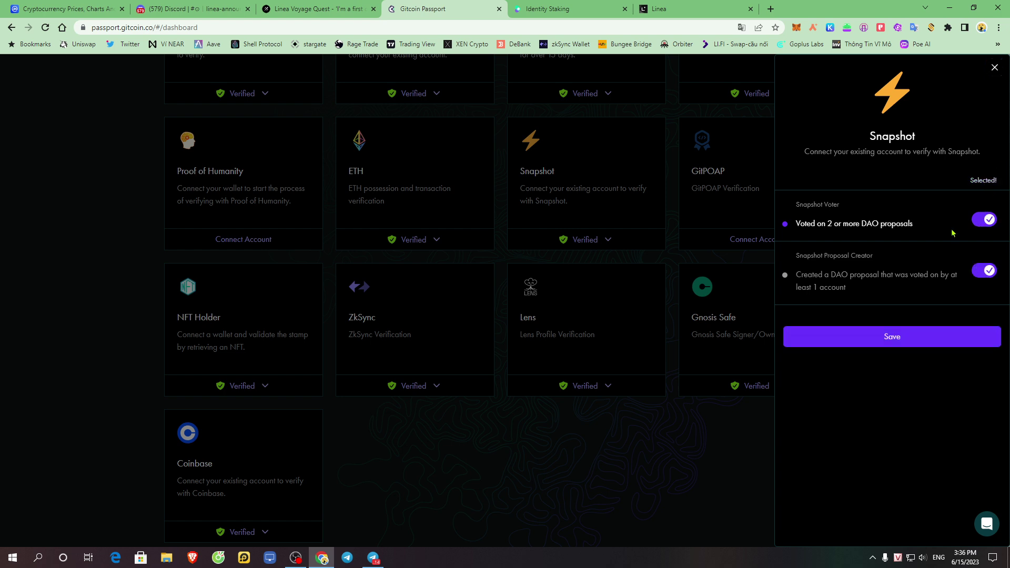
{"action": "left_click", "coordinate": [897, 339]}
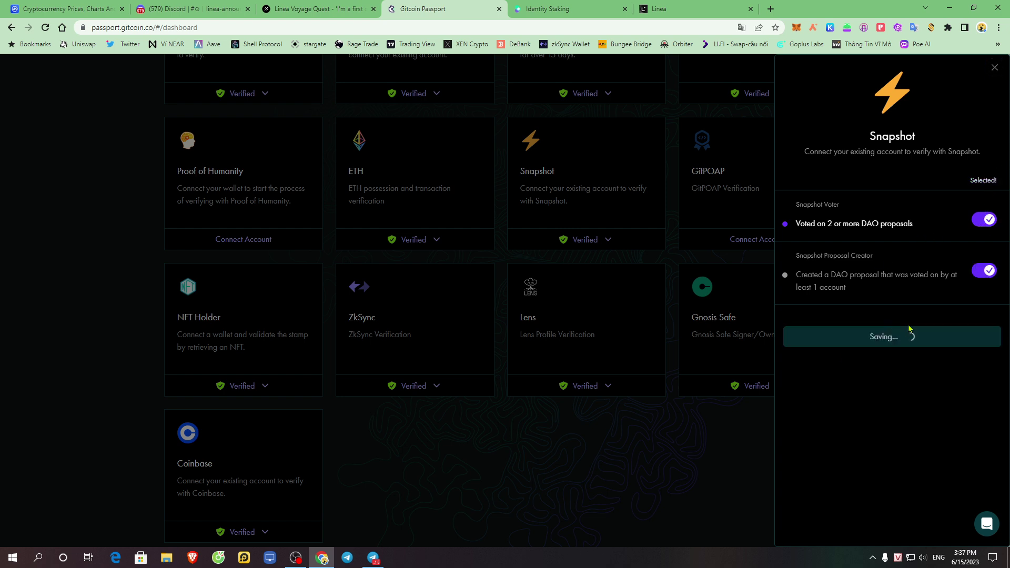
{"action": "left_click", "coordinate": [460, 381]}
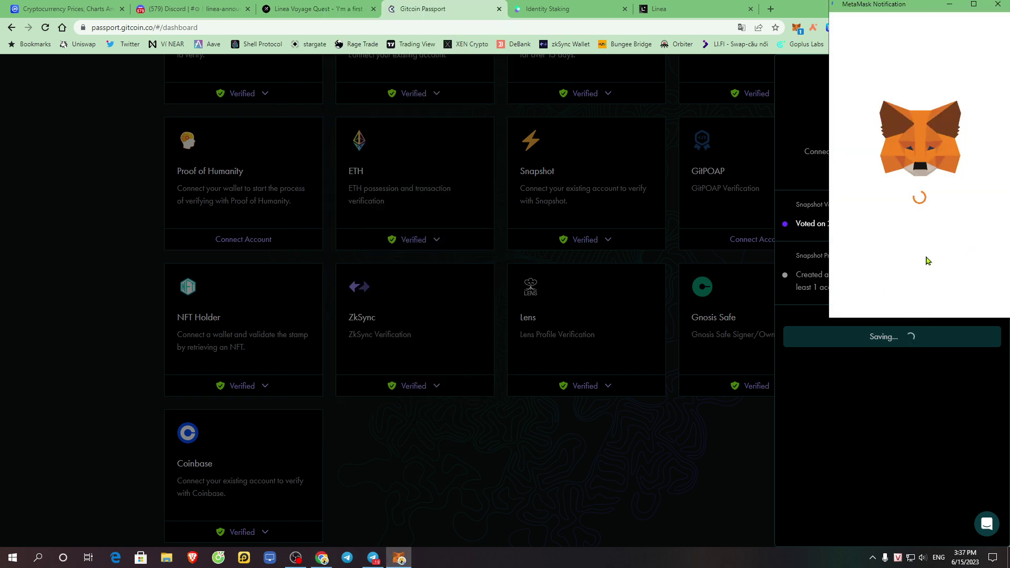
{"action": "left_click", "coordinate": [966, 297]}
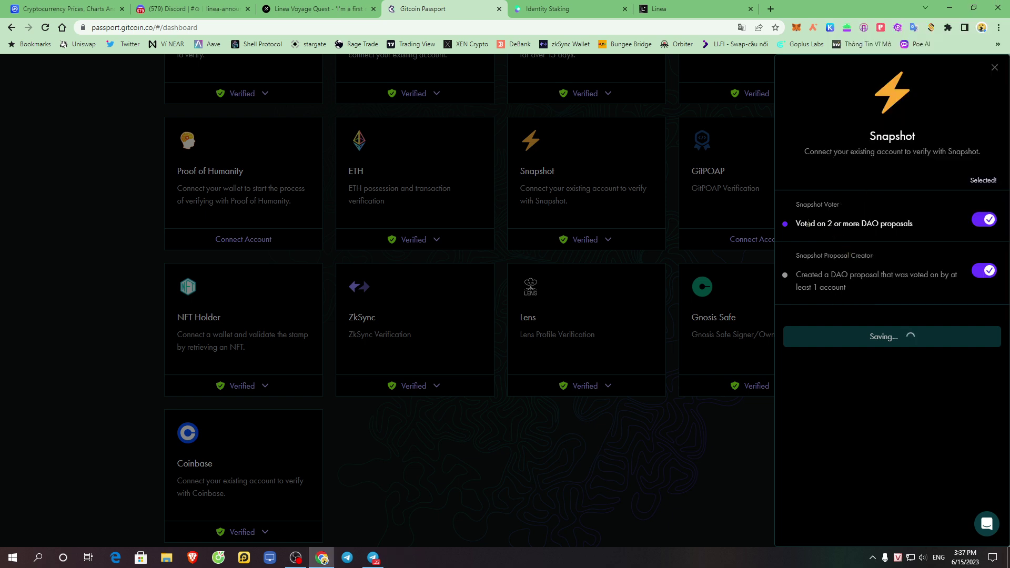
Highlight the Snapshot stamp's DAO voting and proposal creator requirements, and close its management details
{"action": "left_click_drag", "start_coordinate": [796, 224], "coordinate": [916, 227]}
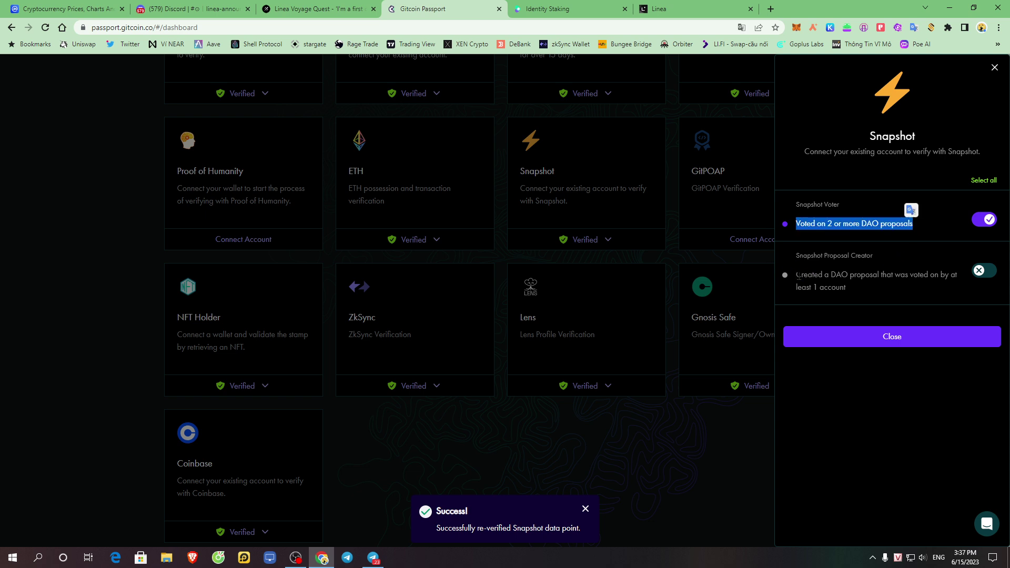
{"action": "left_click_drag", "start_coordinate": [799, 275], "coordinate": [860, 226]}
{"action": "left_click", "coordinate": [846, 271]}
{"action": "left_click", "coordinate": [591, 234]}
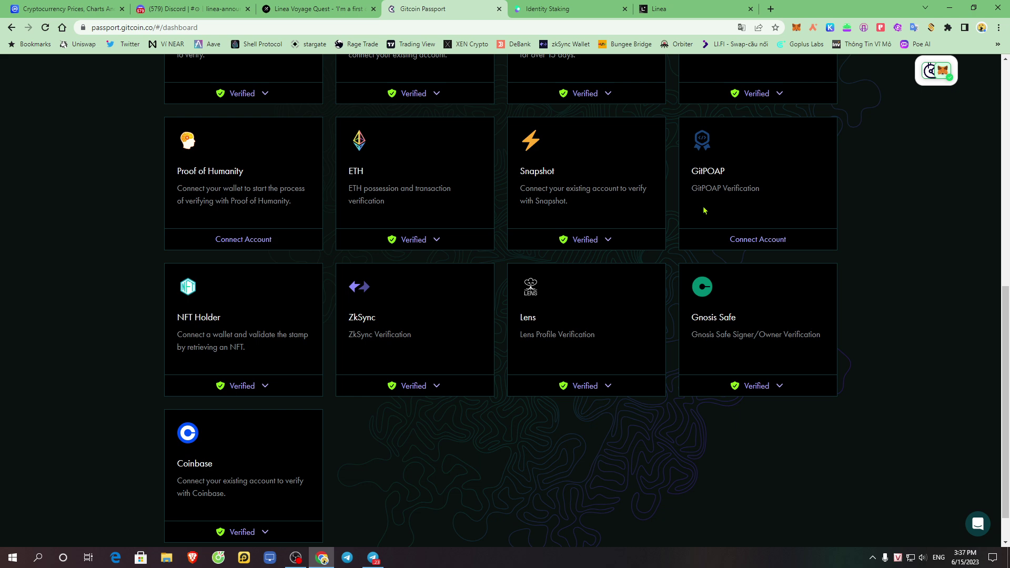
Highlight the GitPOAP stamp's title and verification description, and clear the highlight
{"action": "triple_click", "coordinate": [693, 190]}
{"action": "left_click", "coordinate": [692, 172]}
{"action": "double_click", "coordinate": [692, 172]}
{"action": "triple_click", "coordinate": [693, 189]}
{"action": "left_click", "coordinate": [890, 195]}
Open the NFT Holder stamp's management details, translate the page to Vietnamese, and highlight the note about recognized NFT networks
{"action": "scroll", "coordinate": [826, 218], "scroll_direction": "down", "scroll_amount": 1}
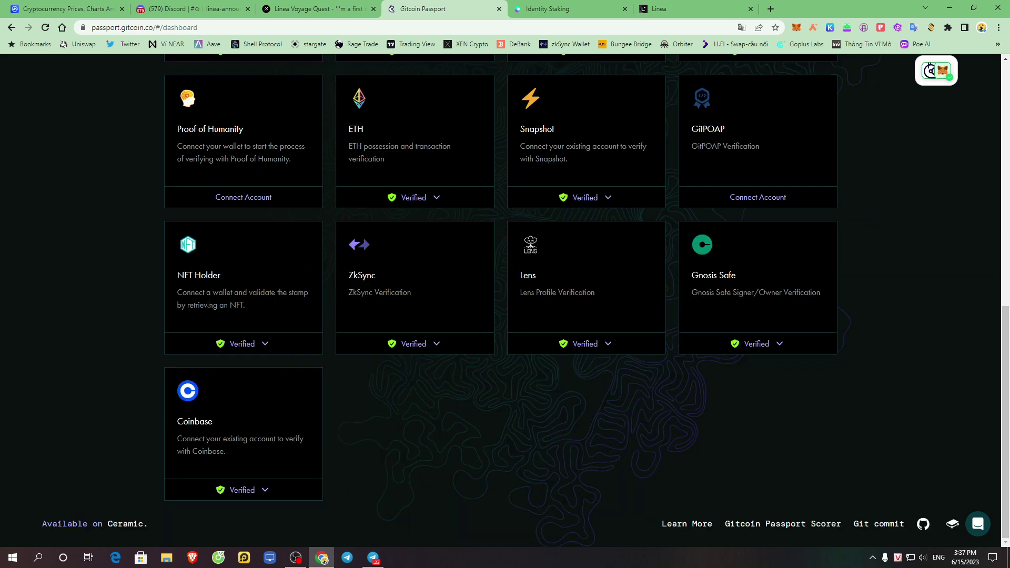
{"action": "left_click", "coordinate": [248, 343]}
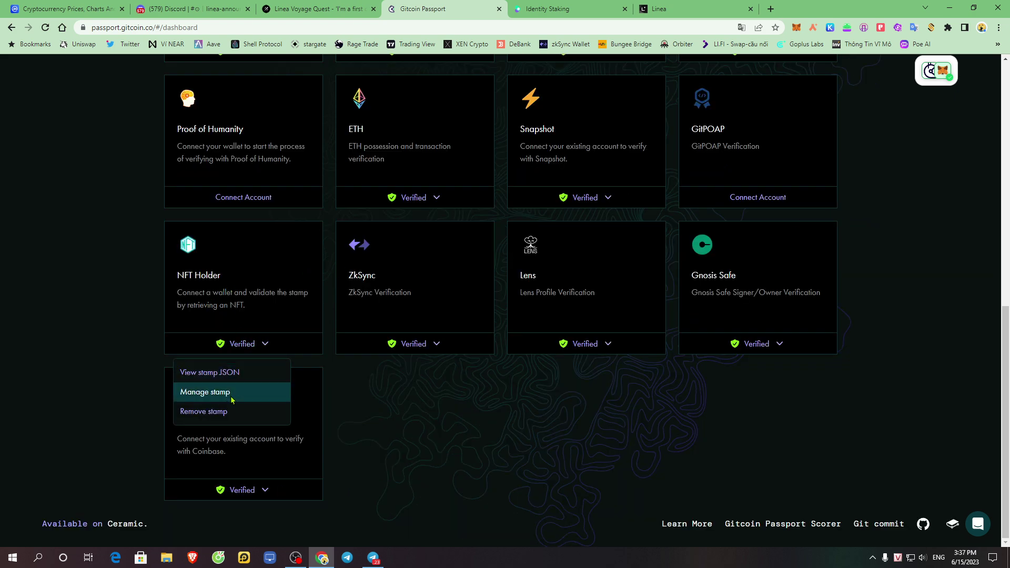
{"action": "left_click", "coordinate": [247, 394]}
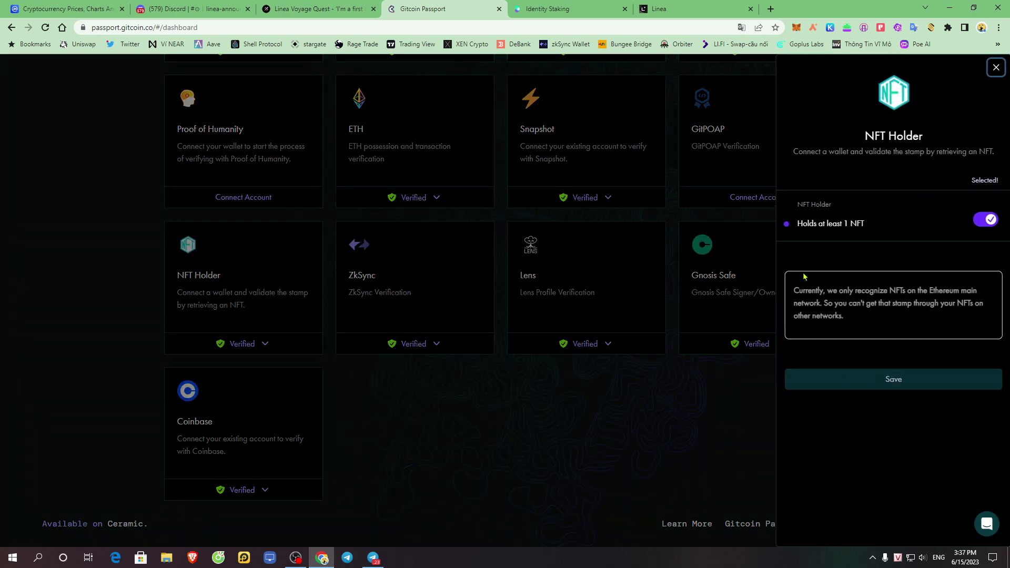
{"action": "right_click", "coordinate": [846, 253]}
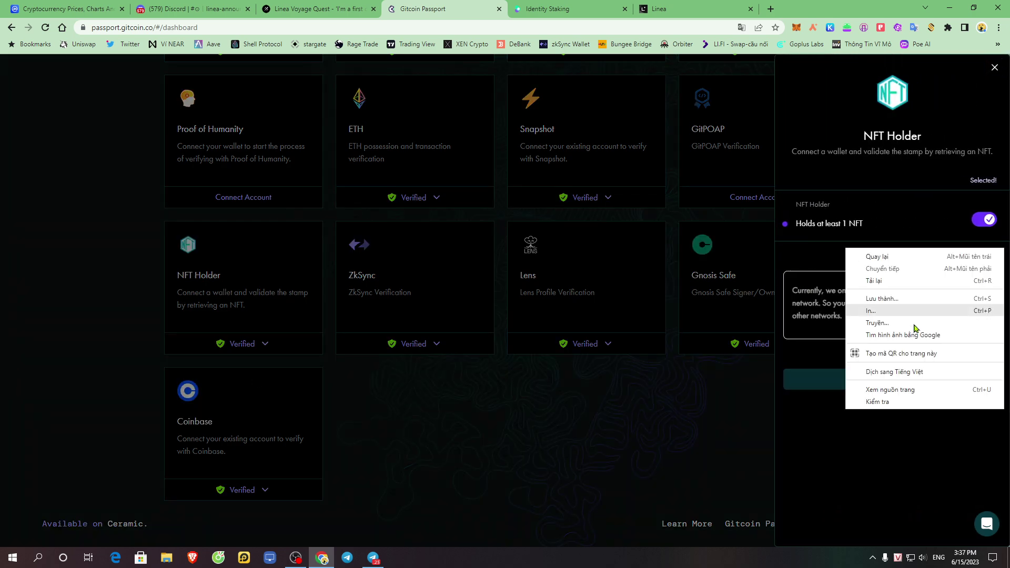
{"action": "left_click", "coordinate": [928, 376]}
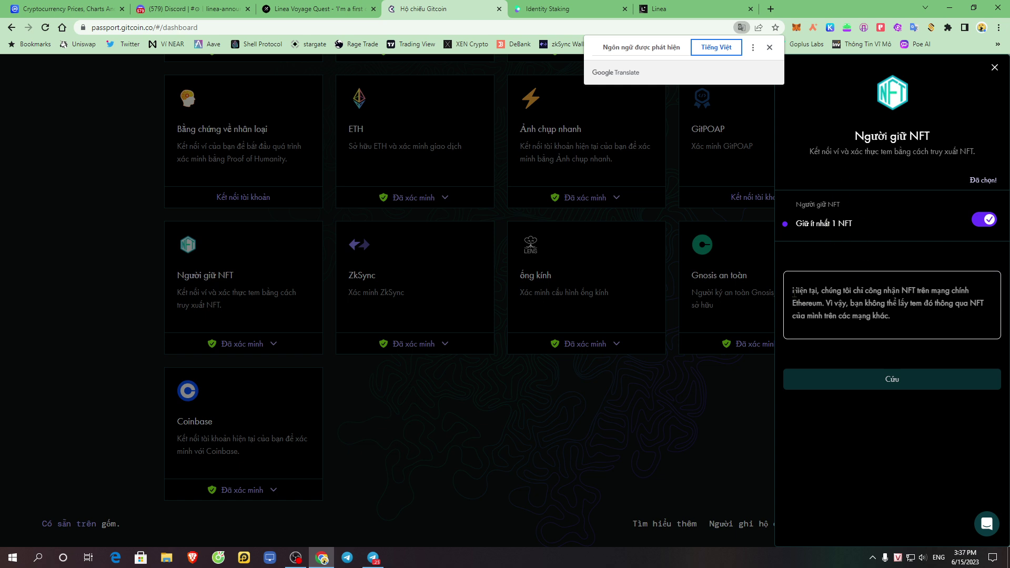
{"action": "left_click_drag", "start_coordinate": [820, 291], "coordinate": [953, 291]}
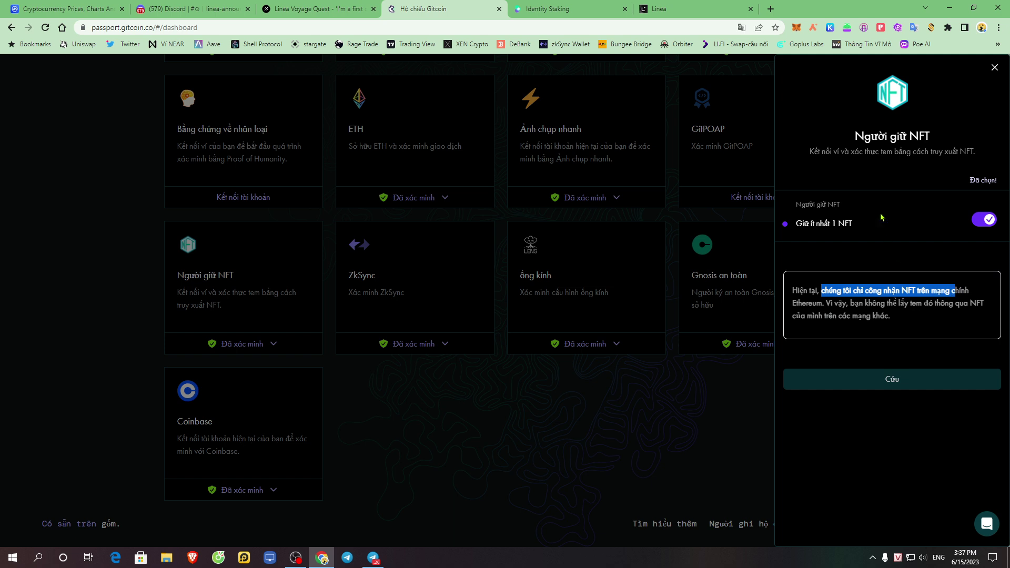
Restore the page to English and close the NFT Holder stamp's management details
{"action": "right_click", "coordinate": [853, 174]}
{"action": "left_click", "coordinate": [894, 296]}
{"action": "left_click", "coordinate": [654, 48]}
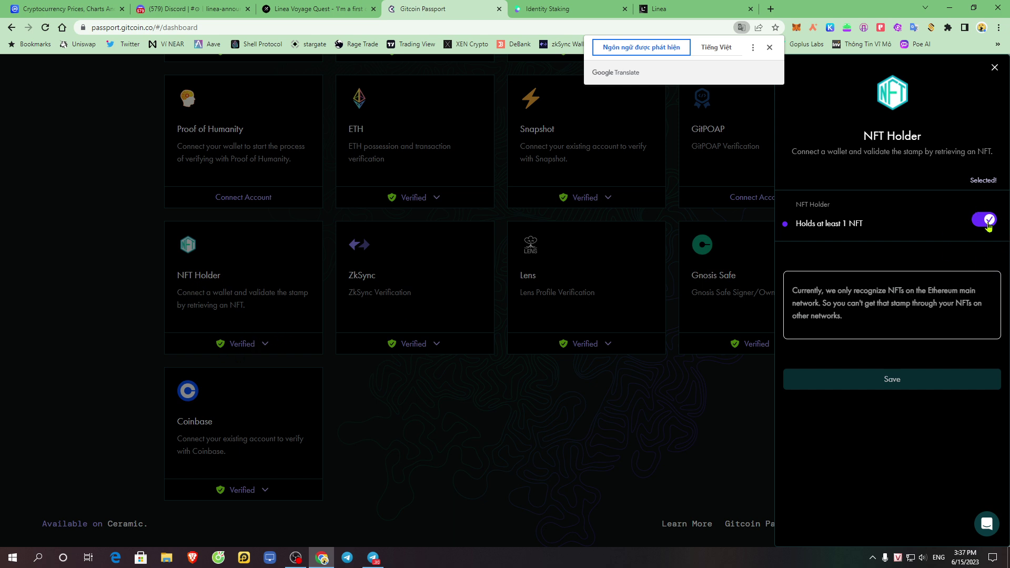
{"action": "left_click", "coordinate": [903, 374]}
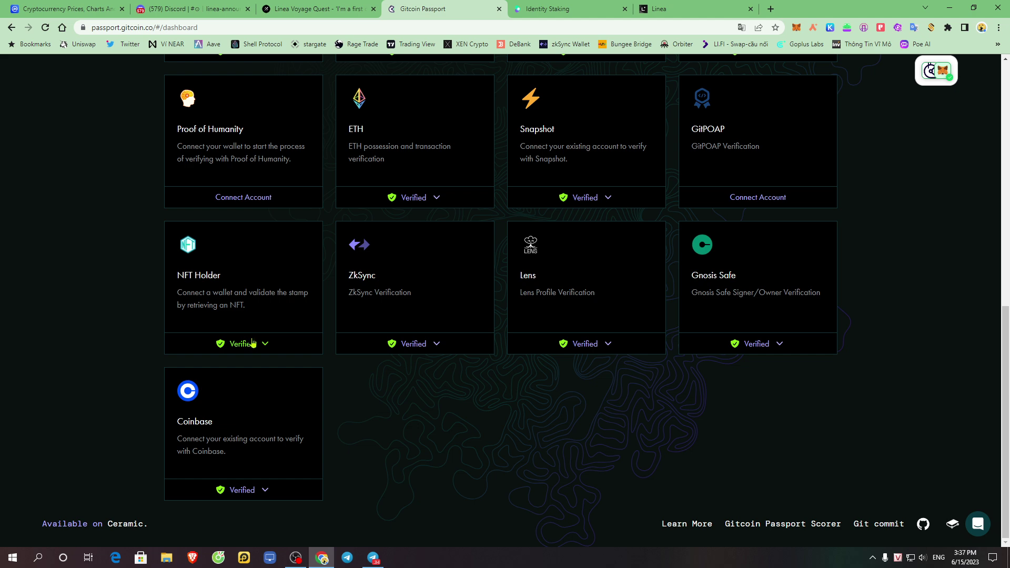
Open the ZkSync stamp's management details, highlight the zkSync 1.0 transaction requirement, and close them
{"action": "left_click", "coordinate": [430, 346]}
{"action": "left_click", "coordinate": [377, 392]}
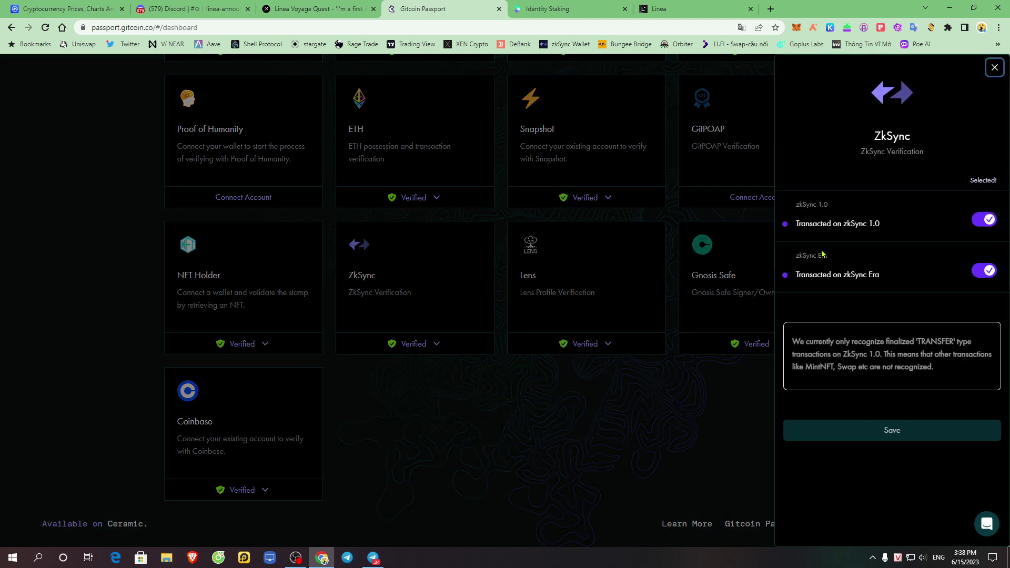
{"action": "left_click_drag", "start_coordinate": [804, 224], "coordinate": [874, 223]}
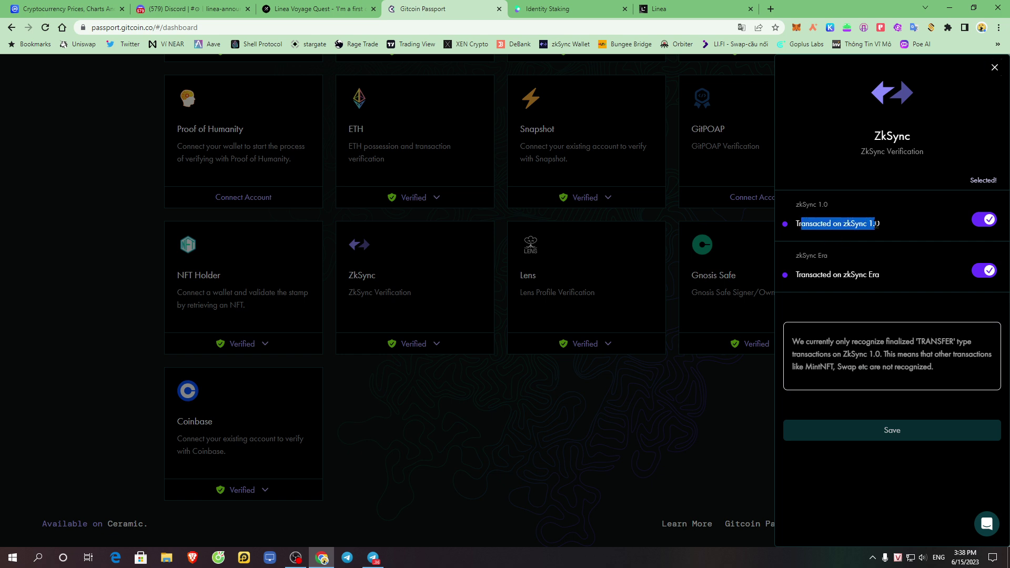
{"action": "left_click", "coordinate": [855, 206]}
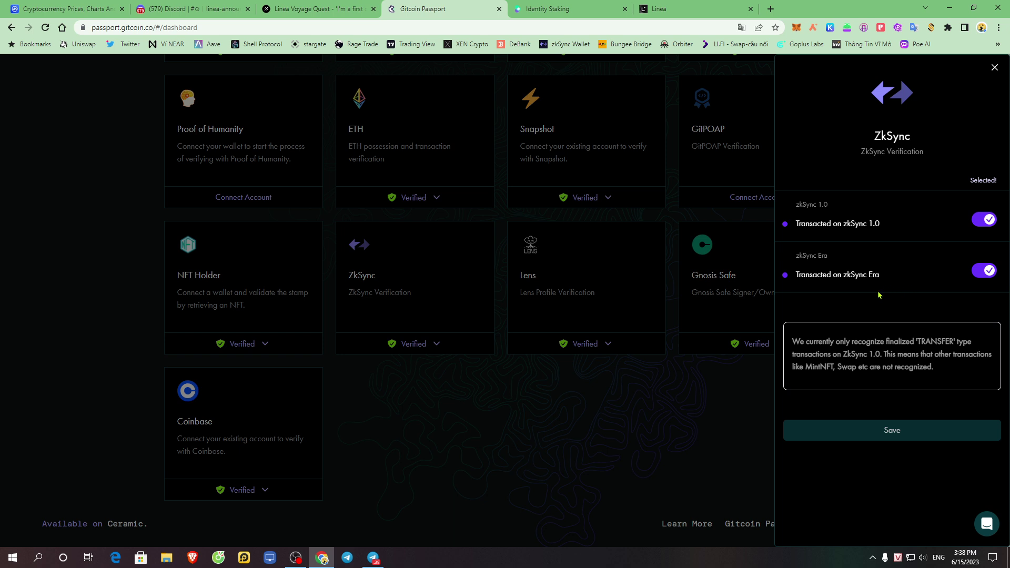
{"action": "left_click_drag", "start_coordinate": [819, 223], "coordinate": [874, 223]}
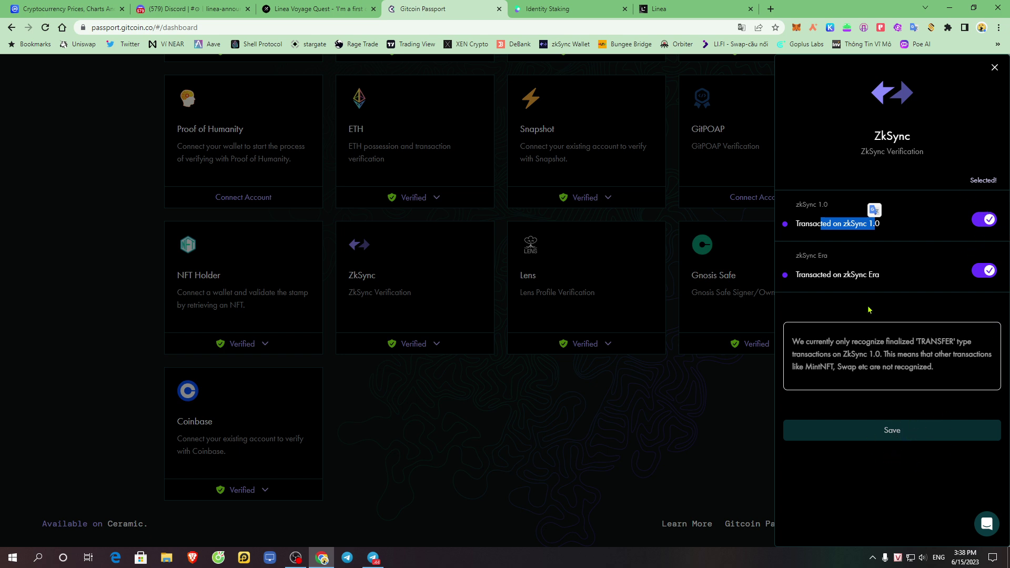
{"action": "left_click", "coordinate": [434, 371]}
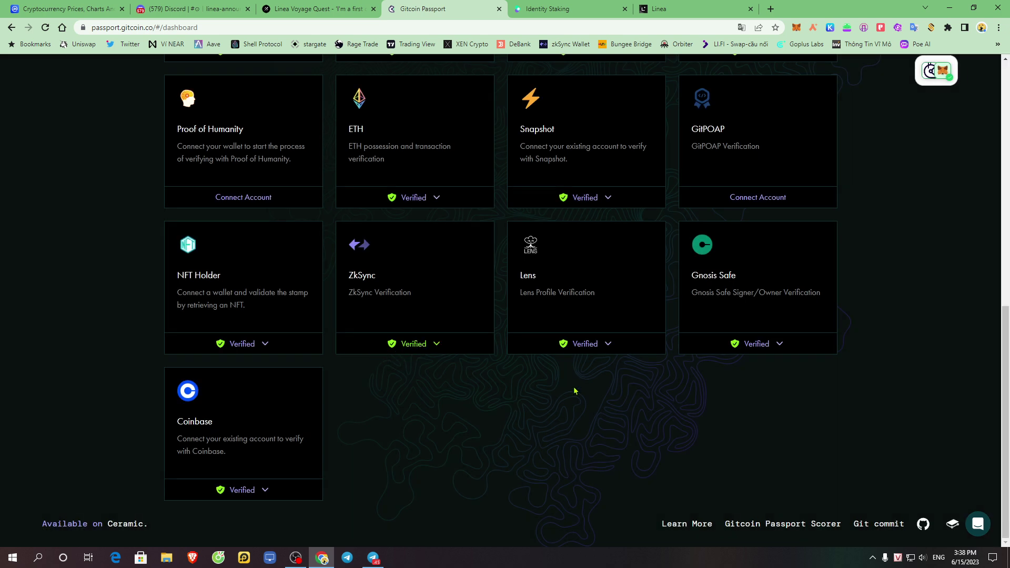
Open the Lens stamp's management details, highlight its Lens Handle requirement, and close them
{"action": "left_click_drag", "start_coordinate": [520, 276], "coordinate": [591, 285]}
{"action": "left_click", "coordinate": [611, 291]}
{"action": "left_click", "coordinate": [594, 344]}
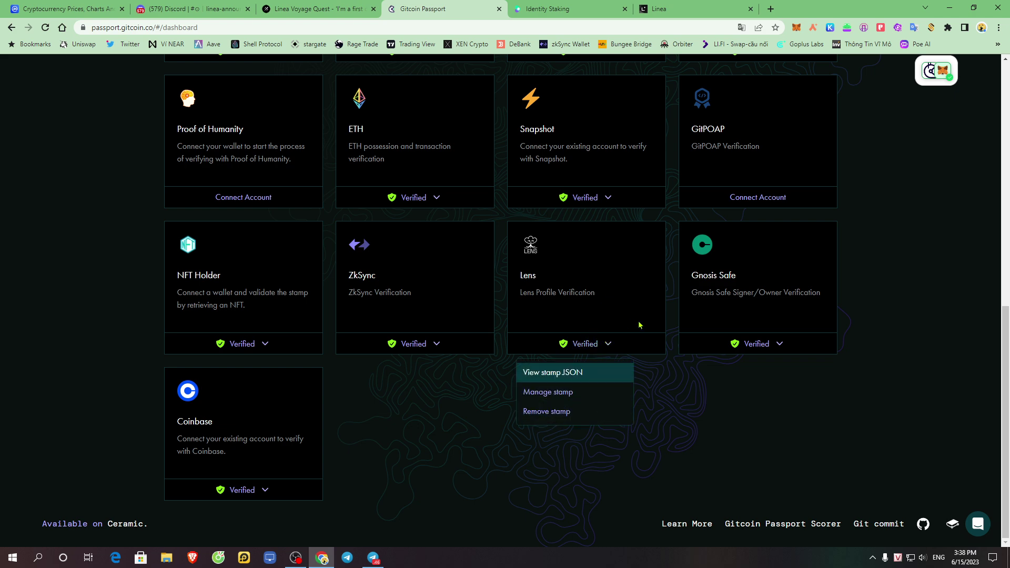
{"action": "left_click", "coordinate": [564, 392]}
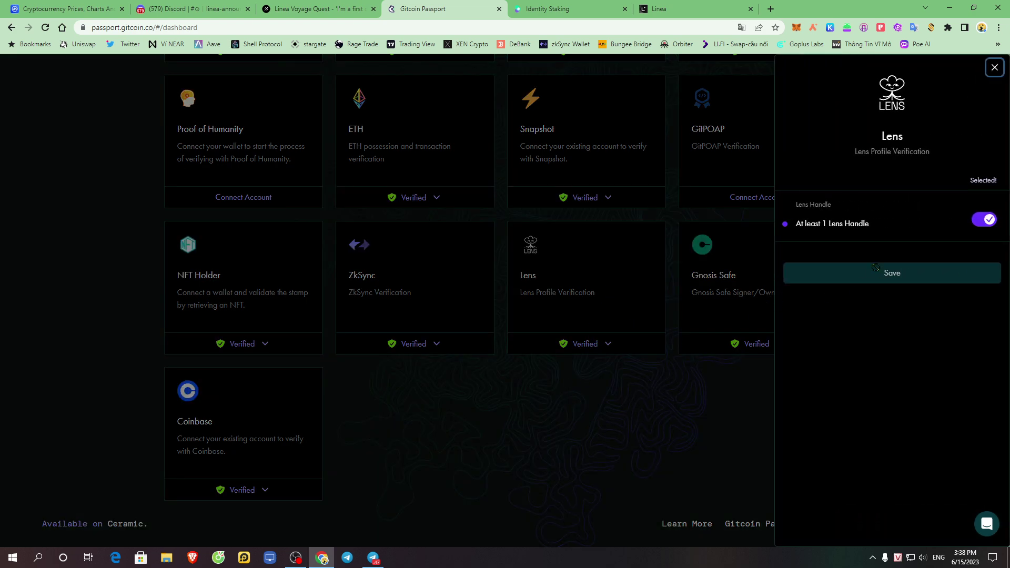
{"action": "left_click_drag", "start_coordinate": [795, 224], "coordinate": [873, 221]}
{"action": "left_click", "coordinate": [871, 241]}
{"action": "left_click_drag", "start_coordinate": [811, 223], "coordinate": [863, 224]}
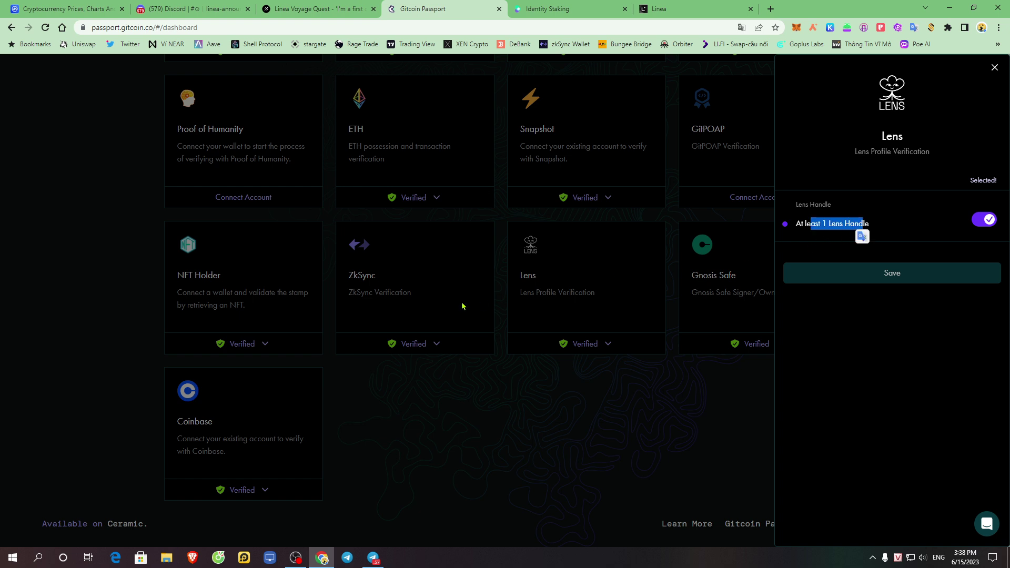
{"action": "left_click", "coordinate": [492, 358]}
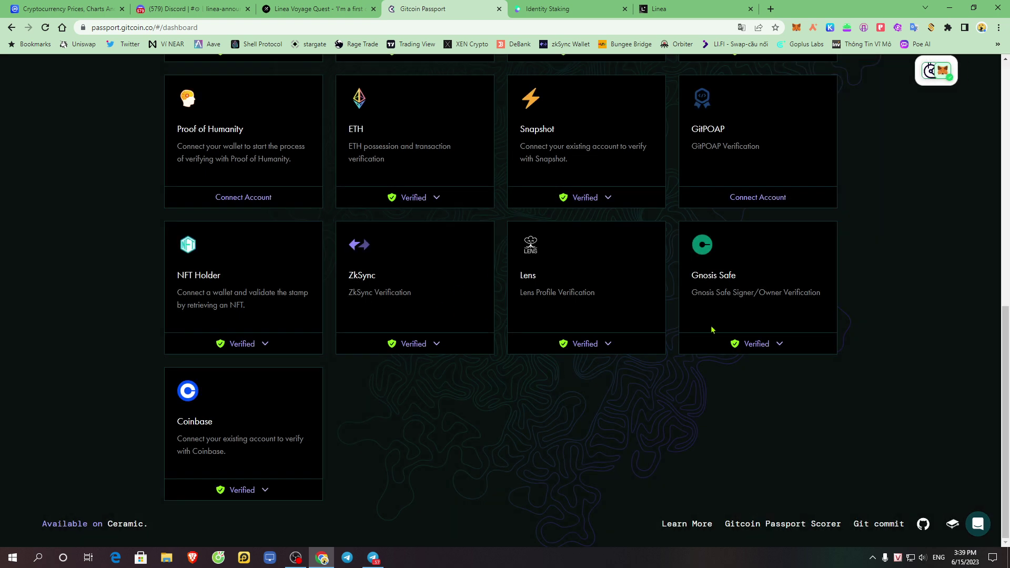
Open the Gnosis Safe stamp's management details, highlight its Ethereum main network note, and close them
{"action": "left_click_drag", "start_coordinate": [692, 275], "coordinate": [736, 276]}
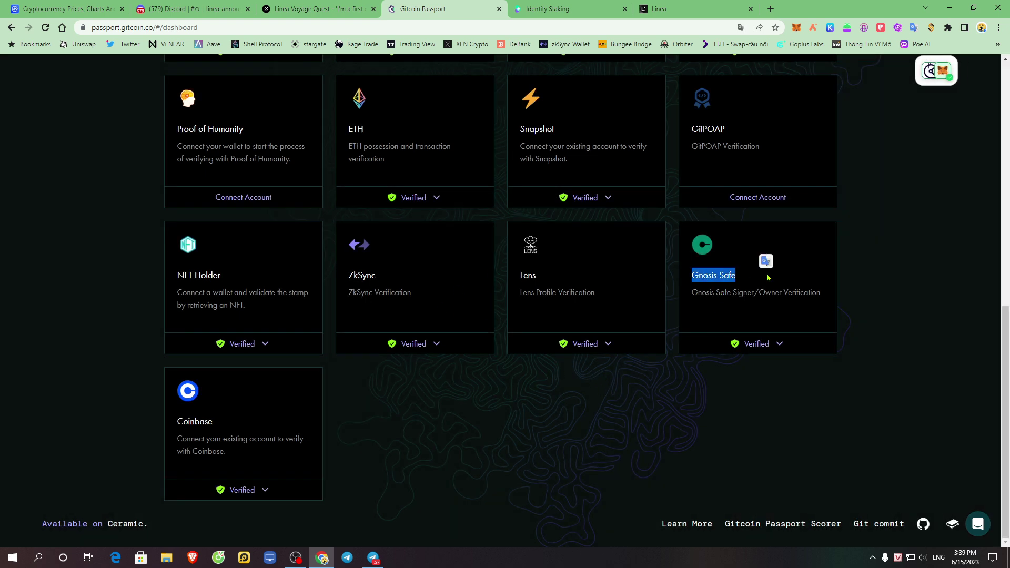
{"action": "left_click", "coordinate": [765, 344]}
{"action": "left_click", "coordinate": [754, 392]}
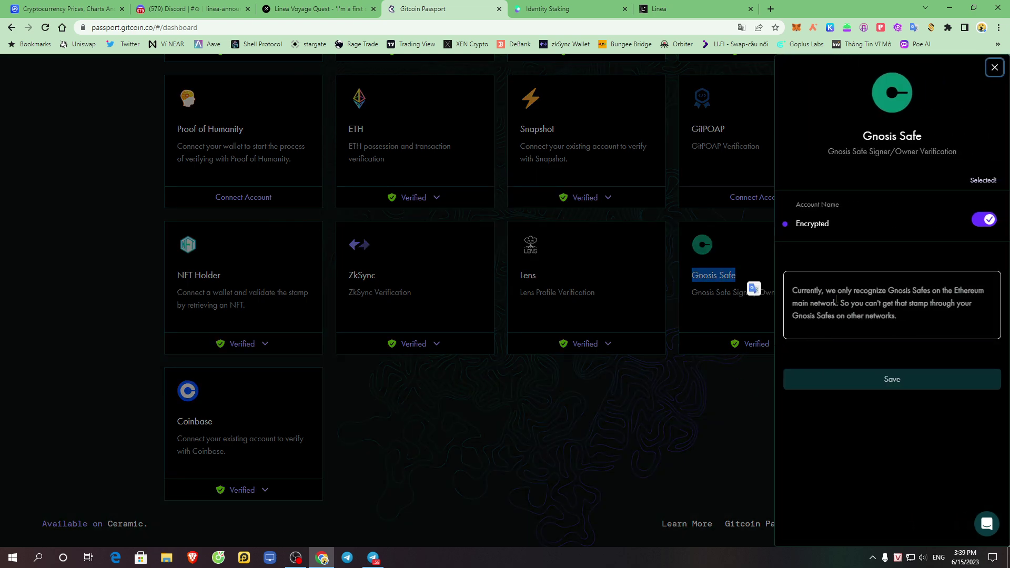
{"action": "left_click_drag", "start_coordinate": [815, 291], "coordinate": [883, 295]}
{"action": "left_click", "coordinate": [920, 300]}
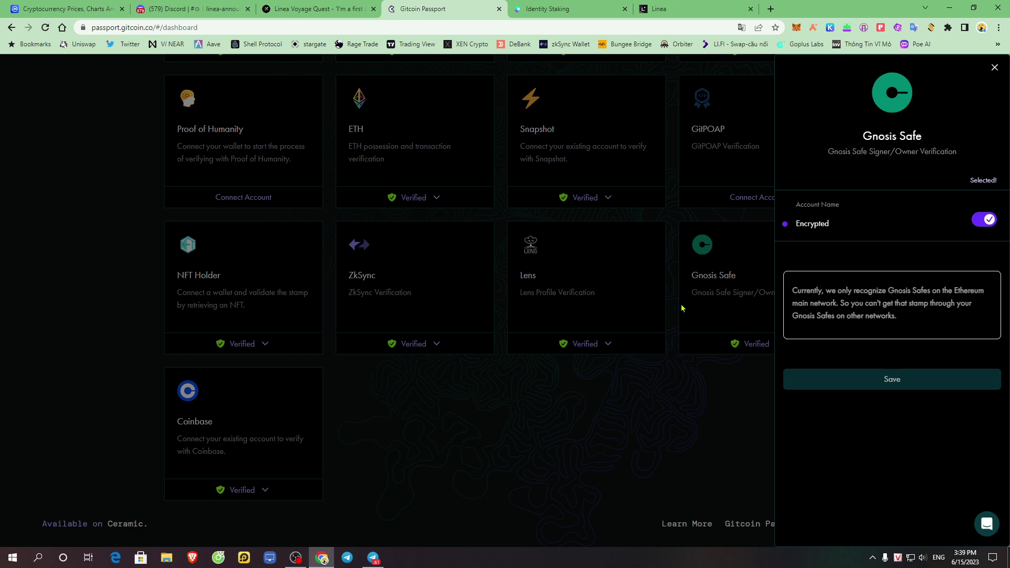
{"action": "left_click", "coordinate": [730, 276]}
{"action": "double_click", "coordinate": [731, 276]}
{"action": "left_click", "coordinate": [857, 314]}
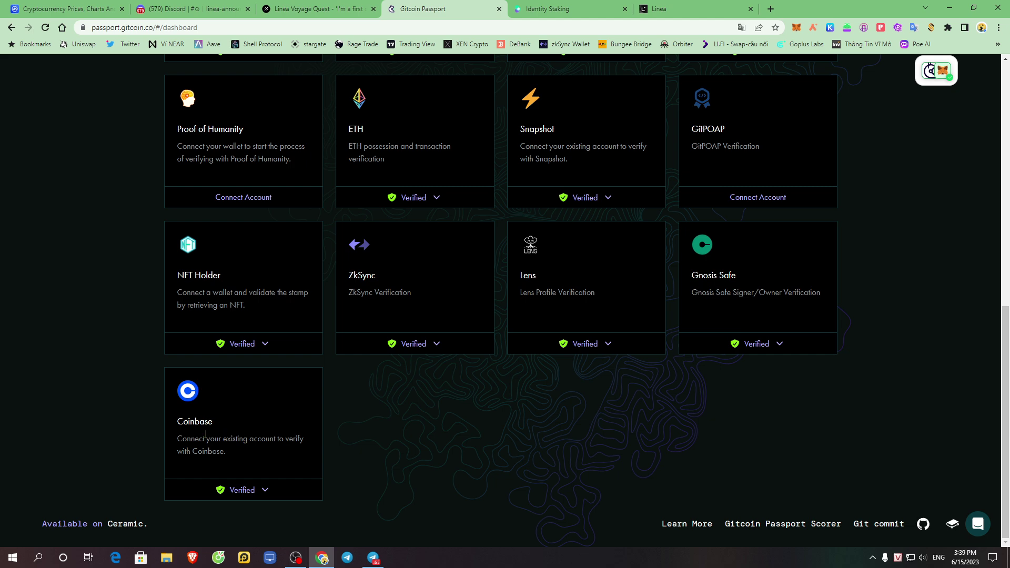
Open the Coinbase stamp's management details to check its requirements, and close them
{"action": "double_click", "coordinate": [197, 424]}
{"action": "left_click", "coordinate": [256, 433]}
{"action": "left_click", "coordinate": [251, 490]}
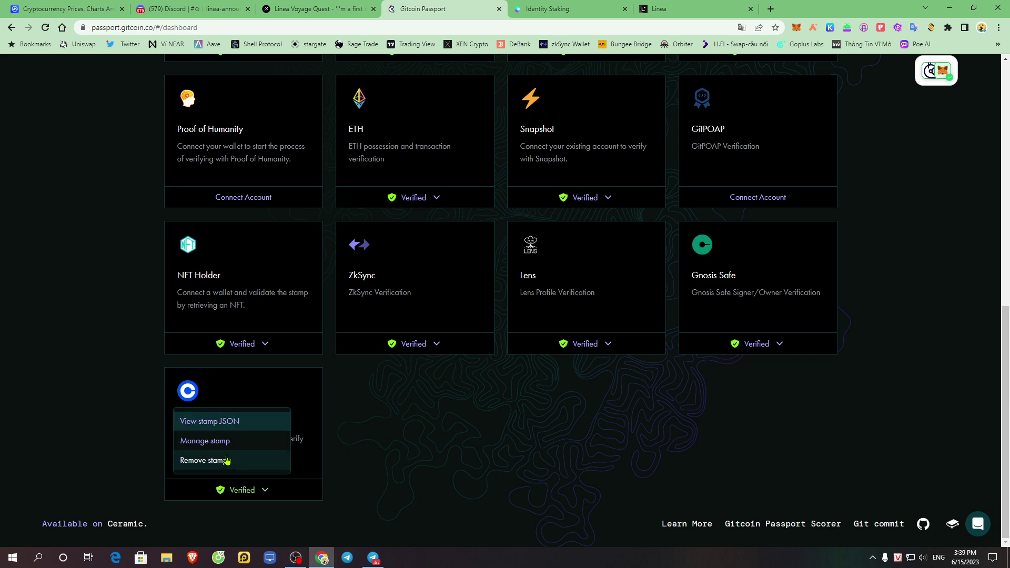
{"action": "left_click", "coordinate": [236, 442]}
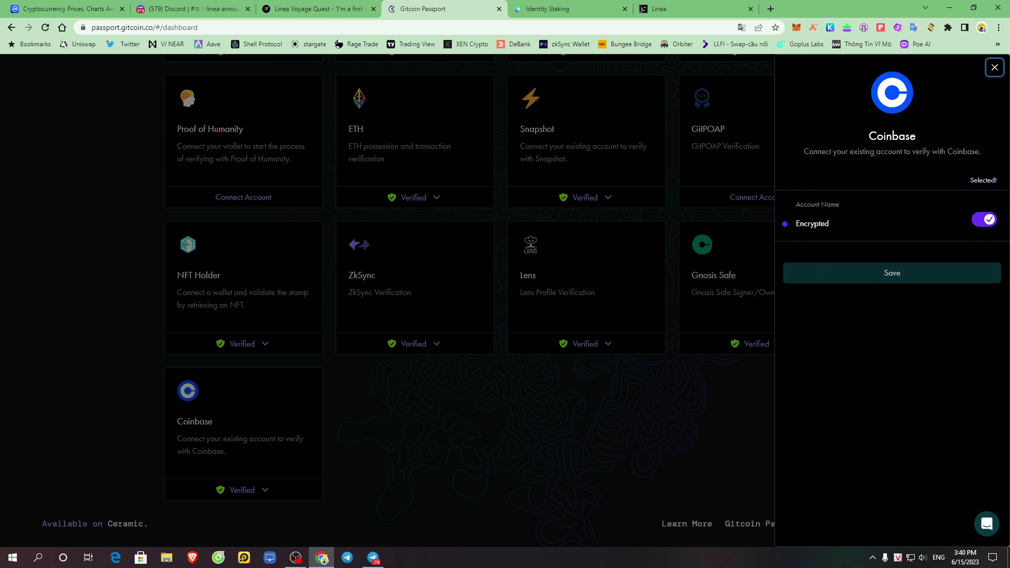
{"action": "left_click", "coordinate": [607, 401]}
View the Coinbase stamp's JSON data through to its end, close it, and highlight the stamp's name
{"action": "left_click", "coordinate": [264, 490]}
{"action": "left_click", "coordinate": [228, 423]}
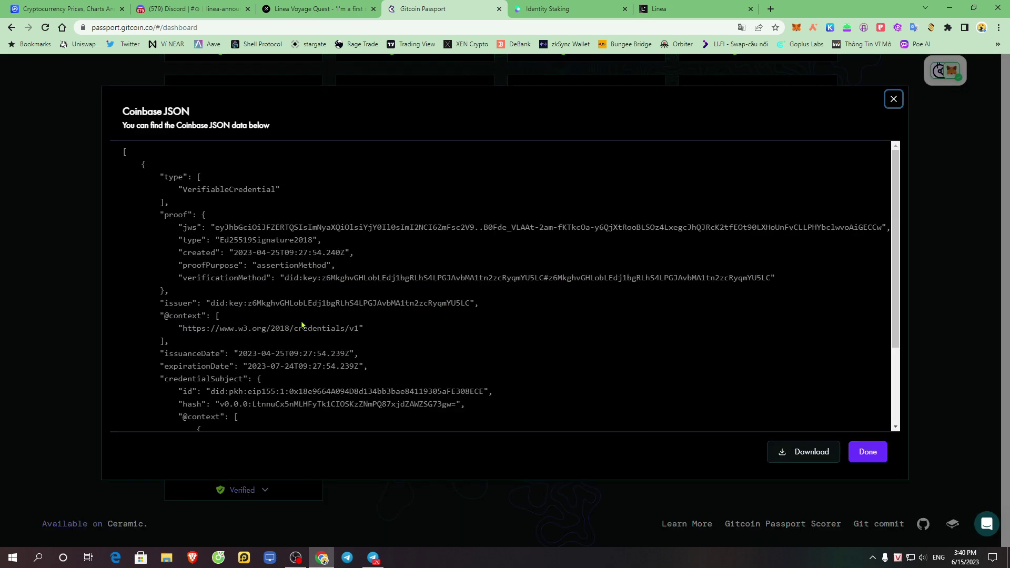
{"action": "scroll", "coordinate": [441, 365], "scroll_direction": "down", "scroll_amount": 3}
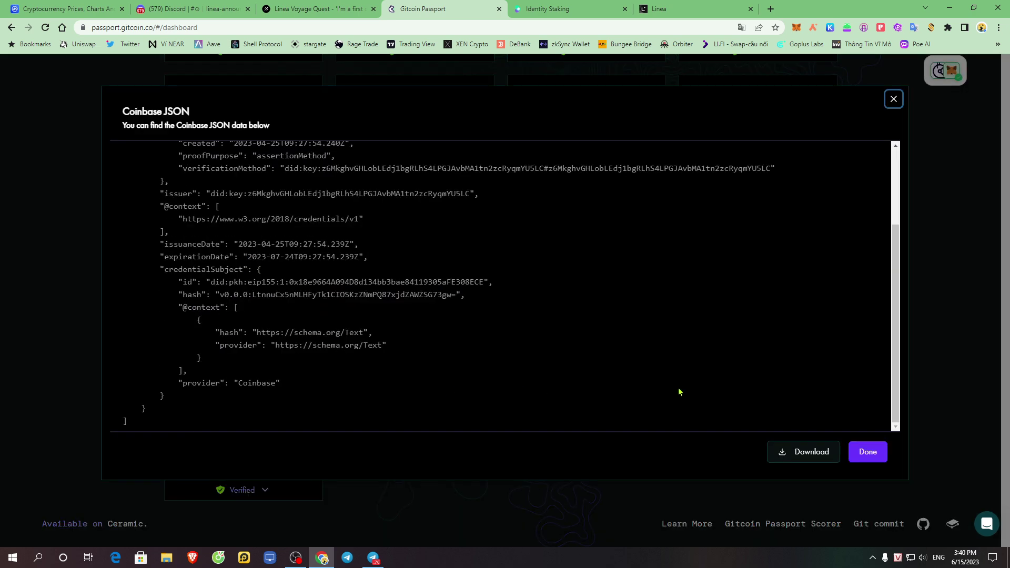
{"action": "scroll", "coordinate": [679, 392], "scroll_direction": "up", "scroll_amount": 10}
{"action": "left_click", "coordinate": [867, 451]}
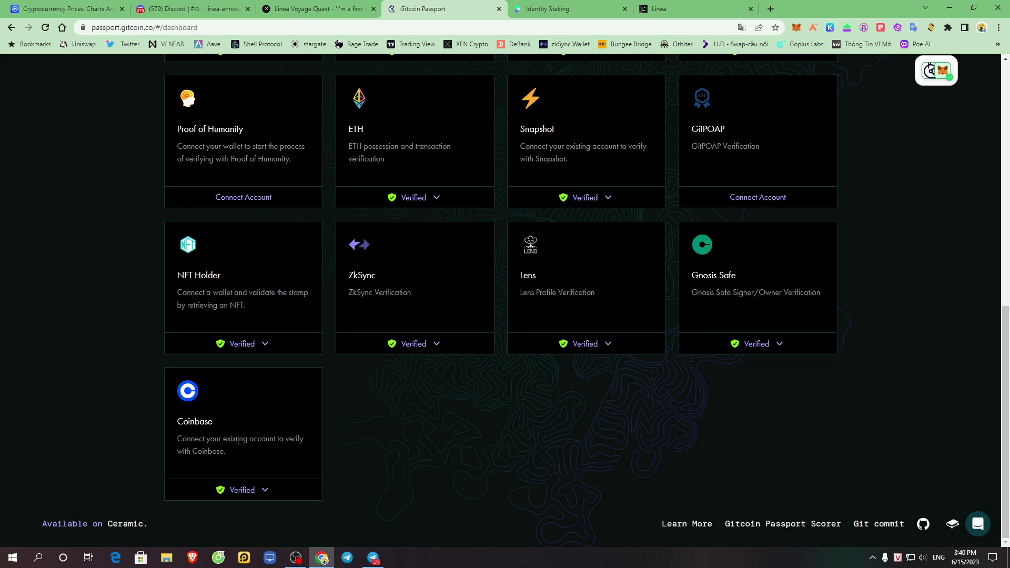
{"action": "left_click_drag", "start_coordinate": [177, 426], "coordinate": [223, 421]}
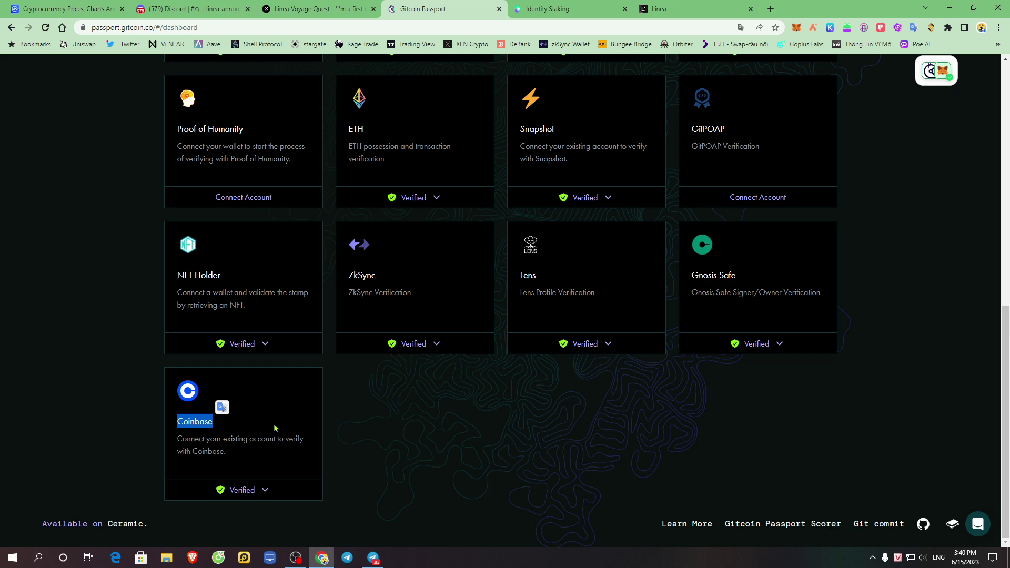
{"action": "left_click", "coordinate": [229, 451]}
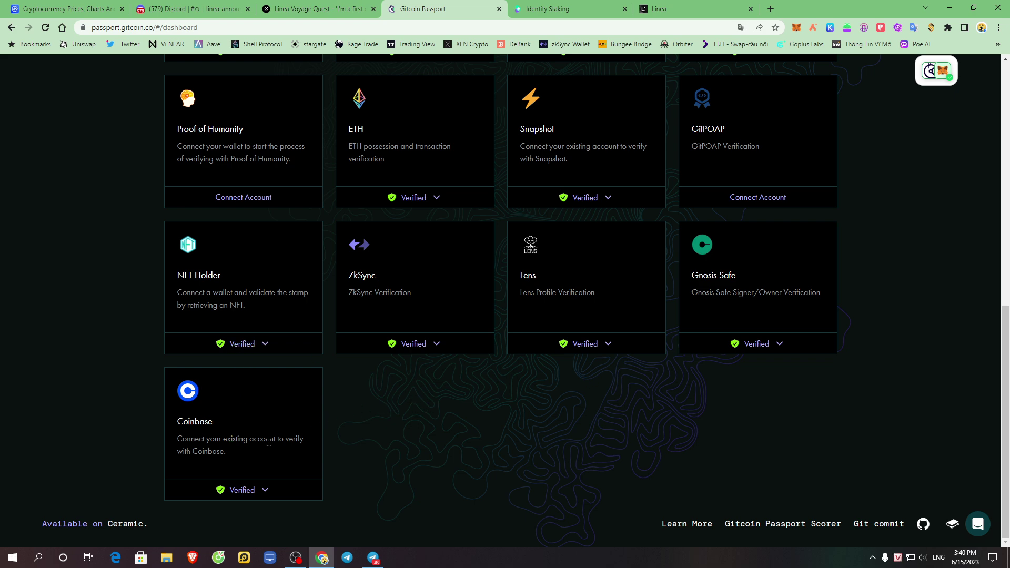
Return to the Galxe Linea citizen campaign and review the Gitcoin Passport Score requirement, highlighting "score >= 20"
{"action": "scroll", "coordinate": [263, 426], "scroll_direction": "up", "scroll_amount": 3}
{"action": "scroll", "coordinate": [311, 429], "scroll_direction": "down", "scroll_amount": 3}
{"action": "scroll", "coordinate": [242, 399], "scroll_direction": "up", "scroll_amount": 3}
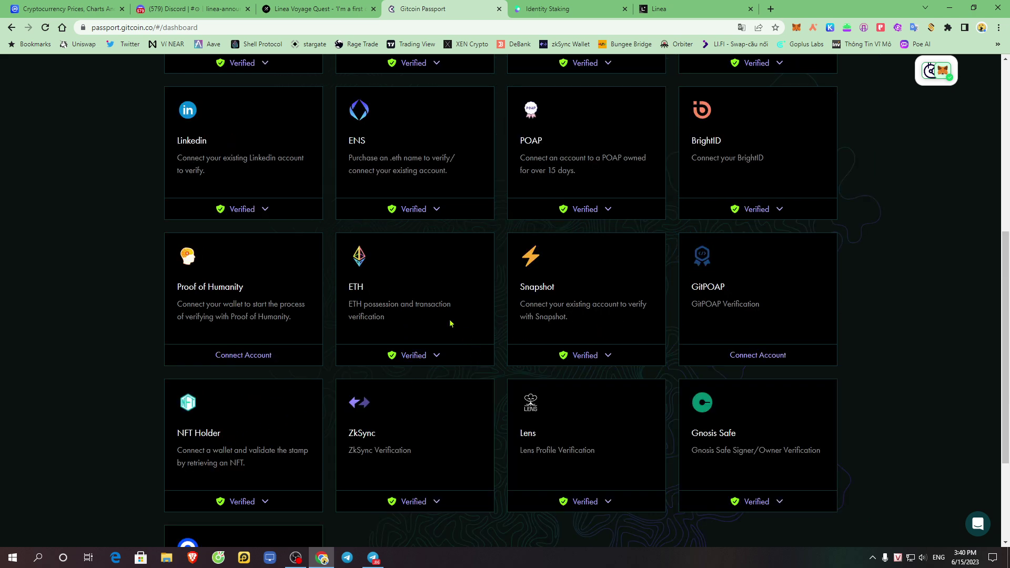
{"action": "scroll", "coordinate": [555, 282], "scroll_direction": "up", "scroll_amount": 7}
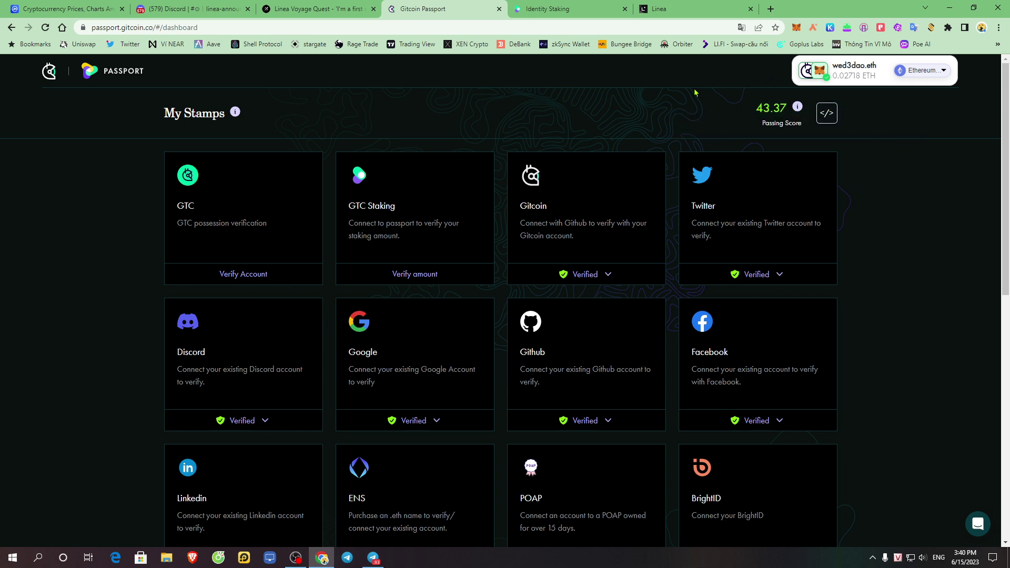
{"action": "left_click", "coordinate": [318, 9]}
{"action": "left_click_drag", "start_coordinate": [450, 345], "coordinate": [426, 346]}
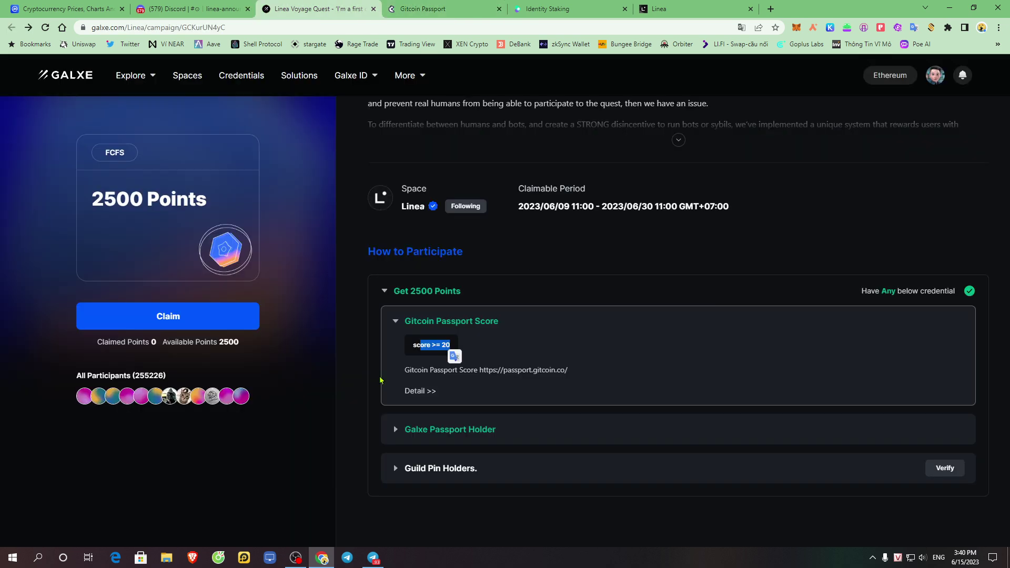
{"action": "left_click", "coordinate": [592, 337]}
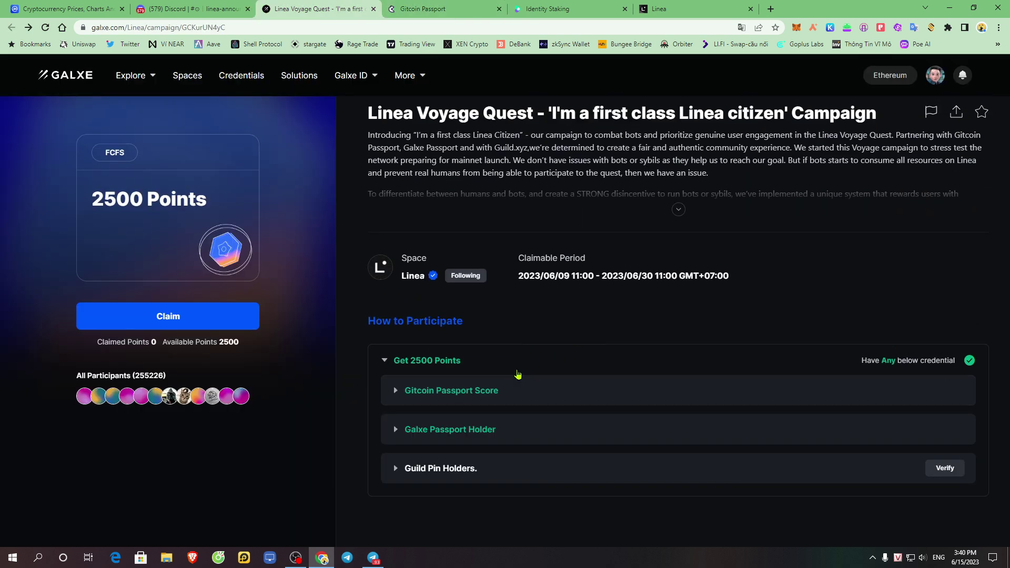
{"action": "left_click", "coordinate": [515, 414]}
{"action": "scroll", "coordinate": [474, 368], "scroll_direction": "down", "scroll_amount": 2}
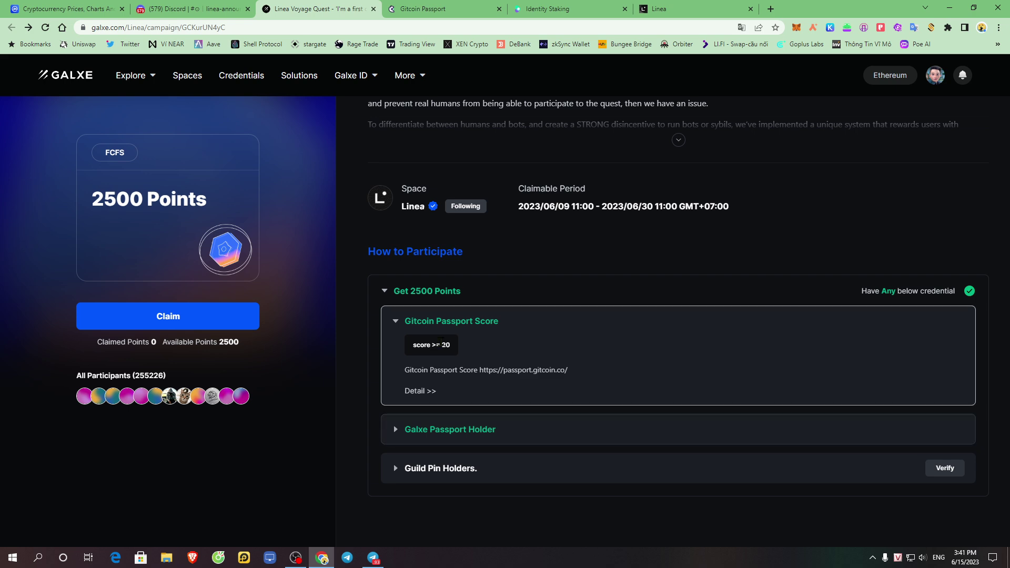
{"action": "left_click", "coordinate": [524, 323]}
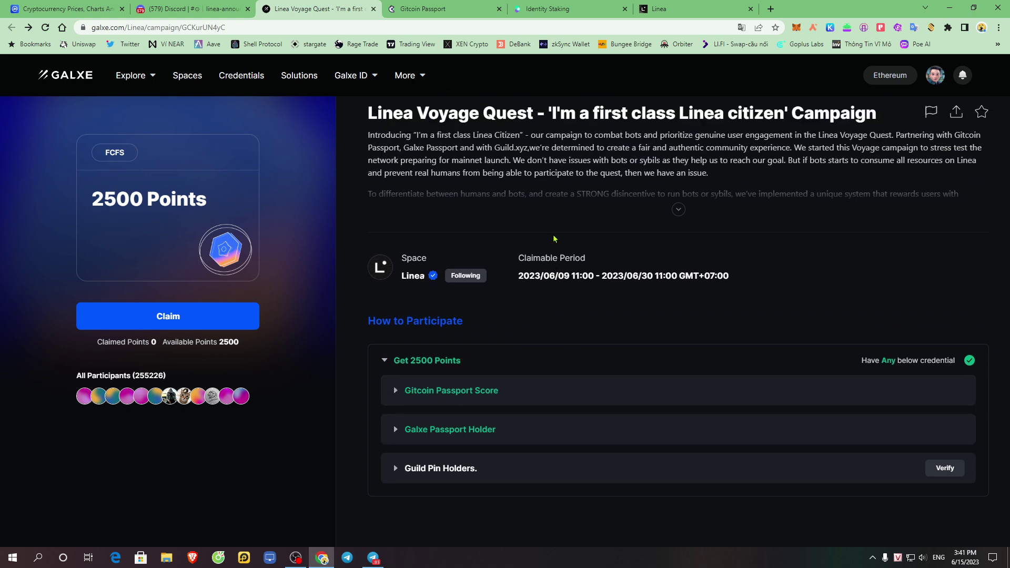
Close the Gitcoin Passport, Identity Staking and Linea pages in the browser
{"action": "left_click", "coordinate": [559, 7]}
{"action": "left_click", "coordinate": [464, 6]}
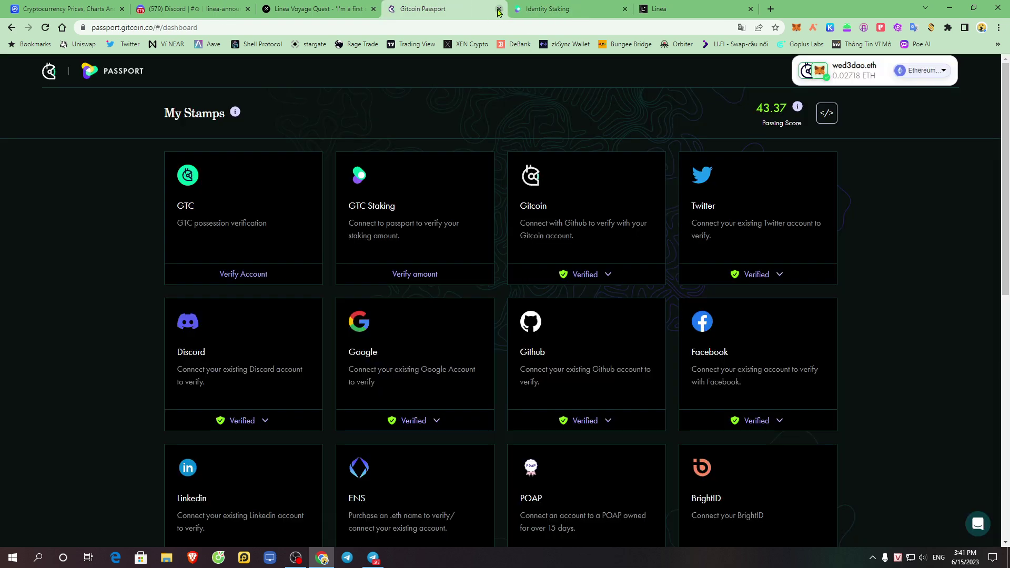
{"action": "left_click", "coordinate": [500, 10]}
{"action": "left_click", "coordinate": [499, 10]}
{"action": "left_click", "coordinate": [499, 10]}
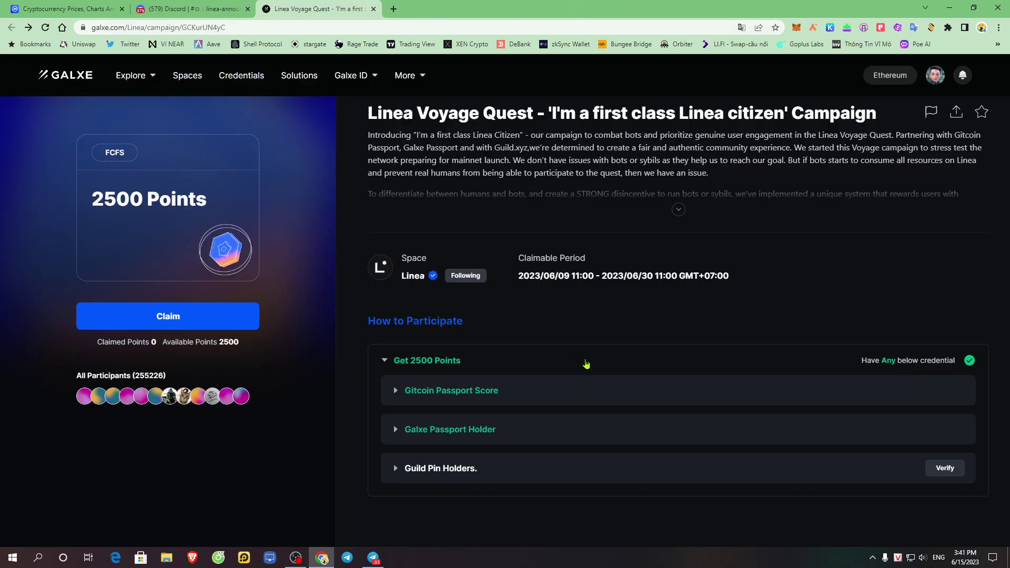
Expand the Galxe Passport Holder requirement, and switch to Telegram to highlight the KYC advice and 5$ fee in the Galxe passport post
{"action": "left_click", "coordinate": [444, 432]}
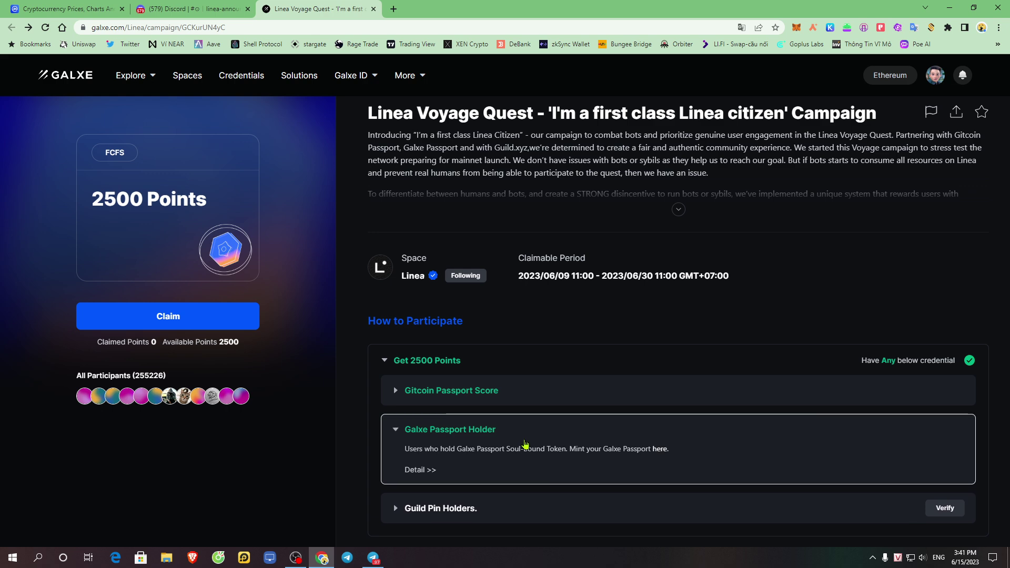
{"action": "scroll", "coordinate": [519, 447], "scroll_direction": "down", "scroll_amount": 1}
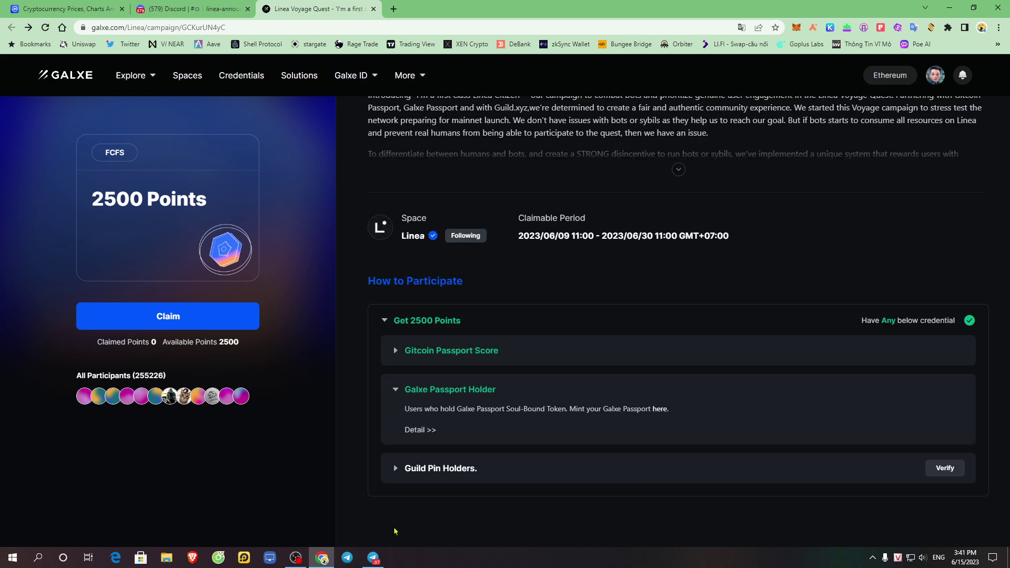
{"action": "left_click", "coordinate": [375, 556]}
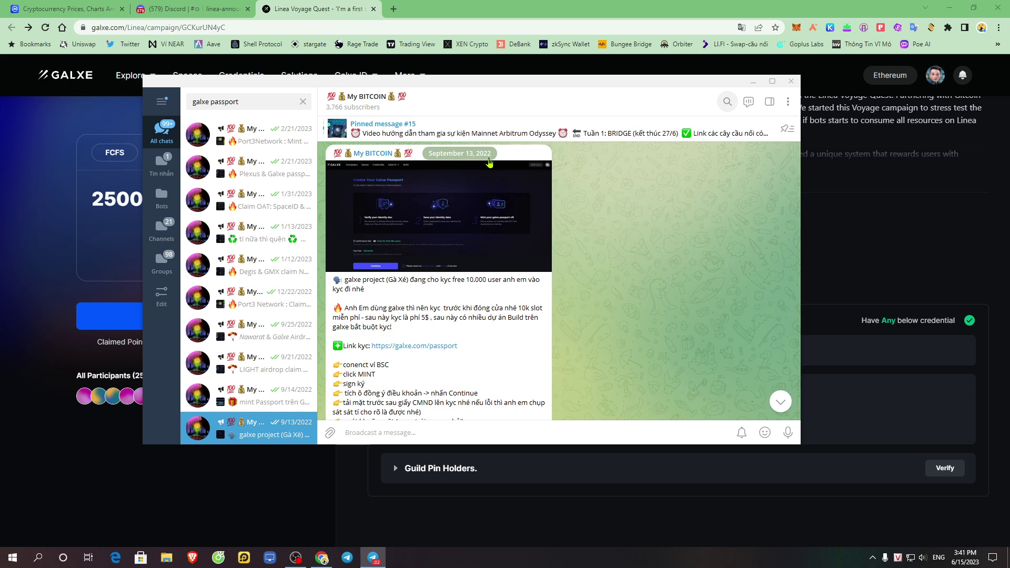
{"action": "scroll", "coordinate": [473, 294], "scroll_direction": "down", "scroll_amount": 4}
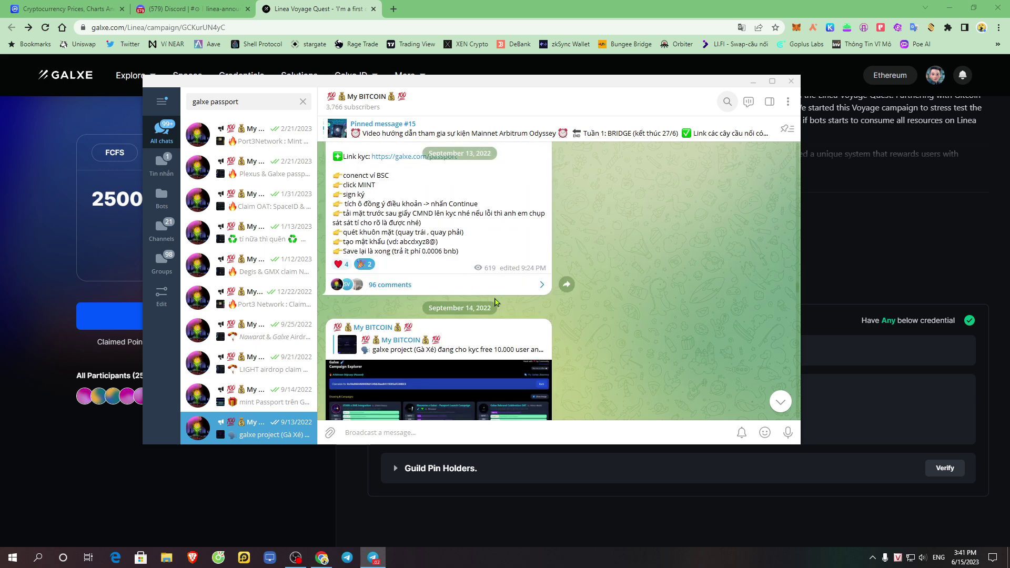
{"action": "scroll", "coordinate": [473, 297], "scroll_direction": "up", "scroll_amount": 2}
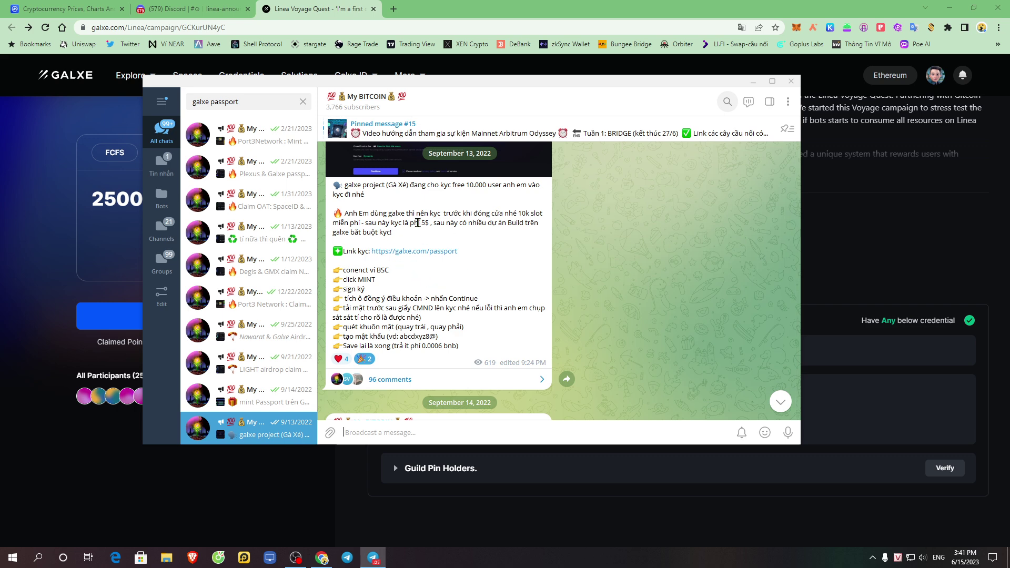
{"action": "left_click_drag", "start_coordinate": [346, 213], "coordinate": [442, 213]}
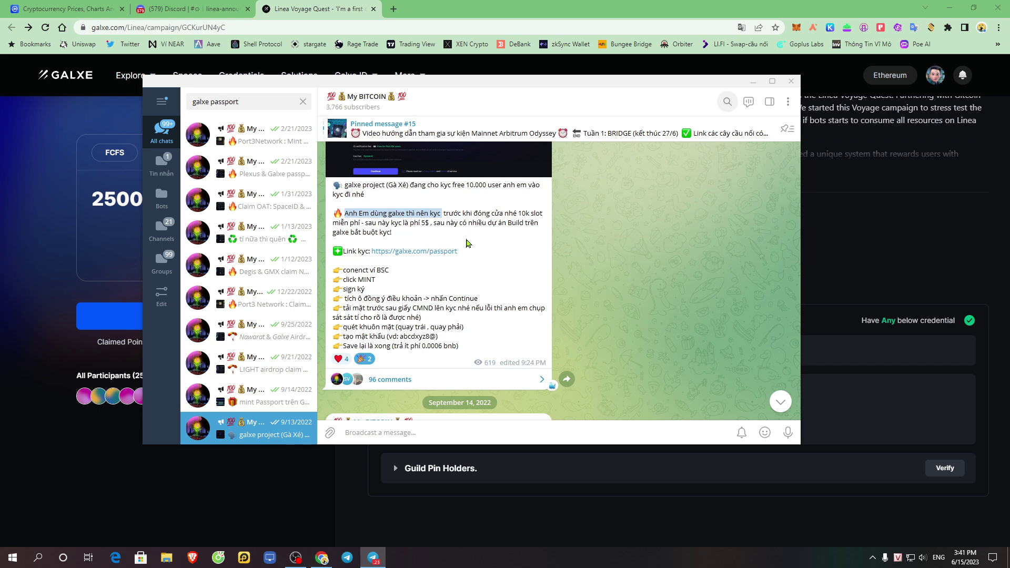
{"action": "left_click_drag", "start_coordinate": [403, 223], "coordinate": [435, 224]}
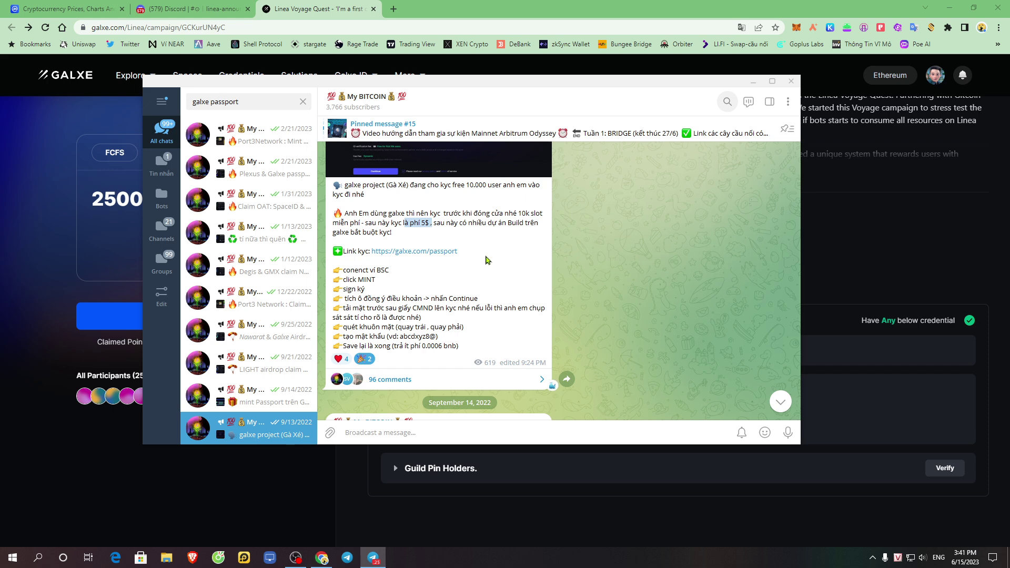
Copy the Galxe Linea citizen campaign's link and open it in a second browser tab
{"action": "left_click", "coordinate": [314, 5]}
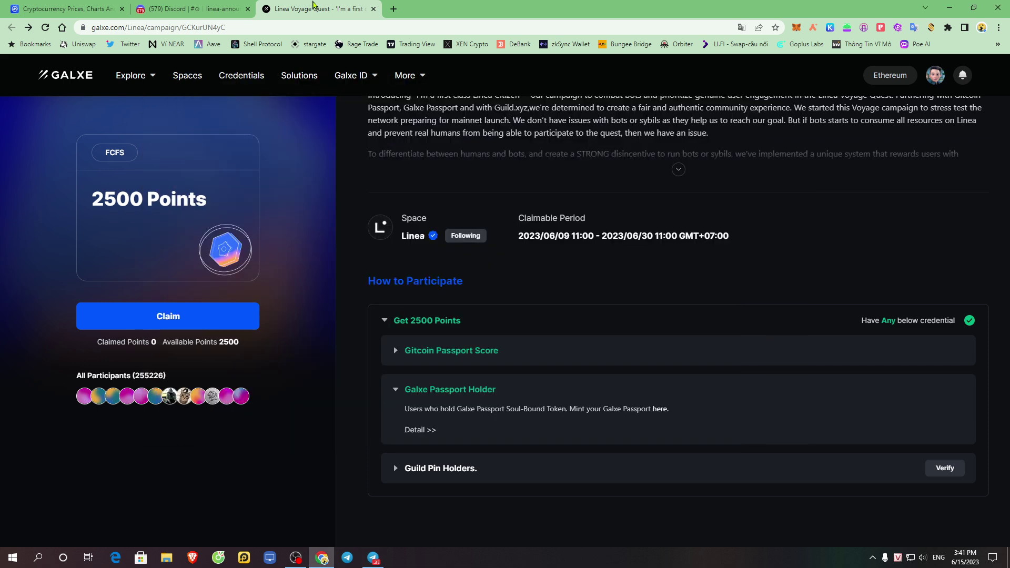
{"action": "scroll", "coordinate": [430, 144], "scroll_direction": "up", "scroll_amount": 1}
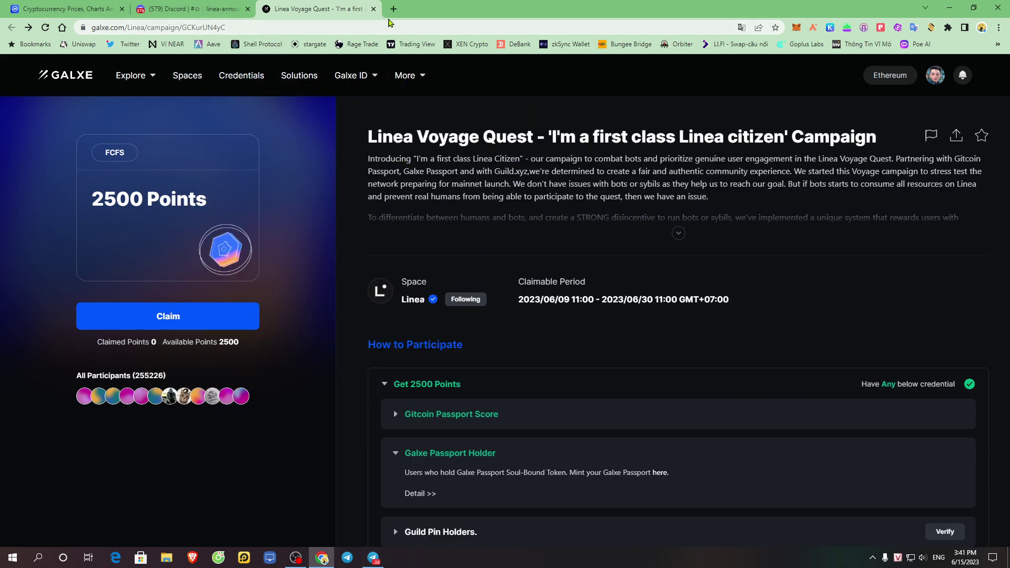
{"action": "left_click", "coordinate": [323, 28]}
{"action": "key", "text": "ctrl+c"}
{"action": "right_click", "coordinate": [323, 28]}
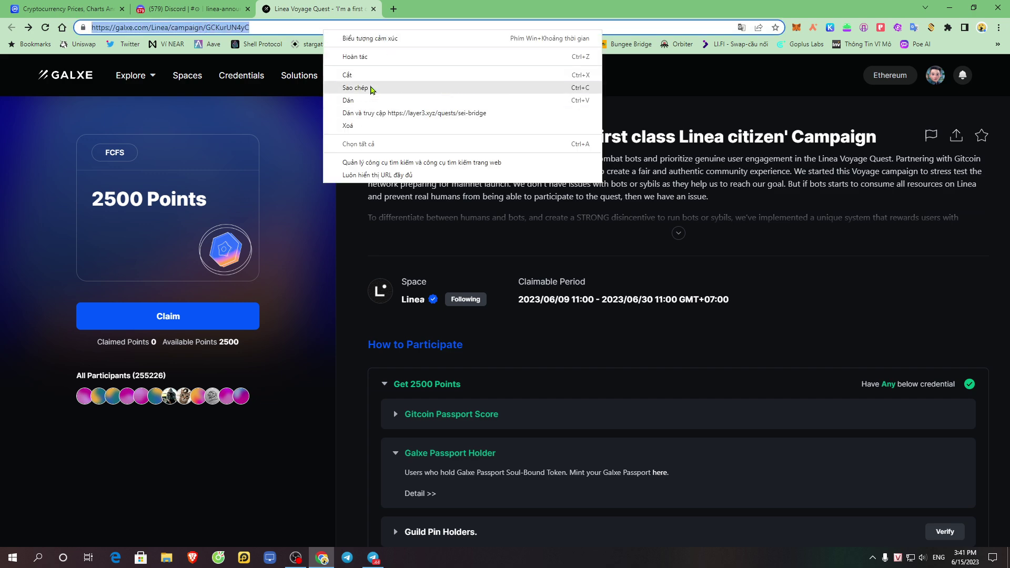
{"action": "left_click", "coordinate": [388, 99]}
{"action": "key", "text": "ctrl+t"}
{"action": "right_click", "coordinate": [371, 27]}
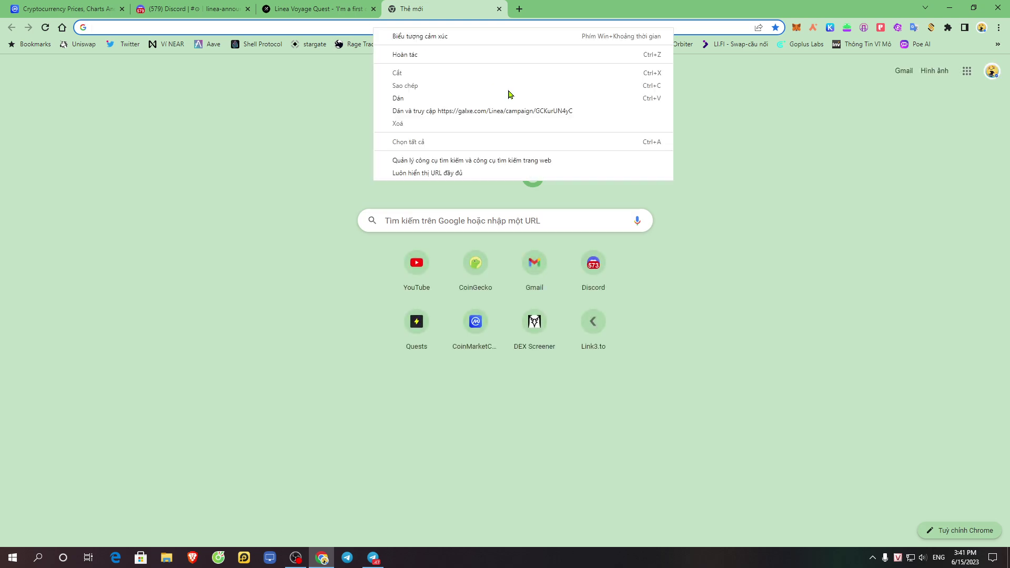
{"action": "left_click", "coordinate": [474, 107]}
{"action": "left_click", "coordinate": [318, 6]}
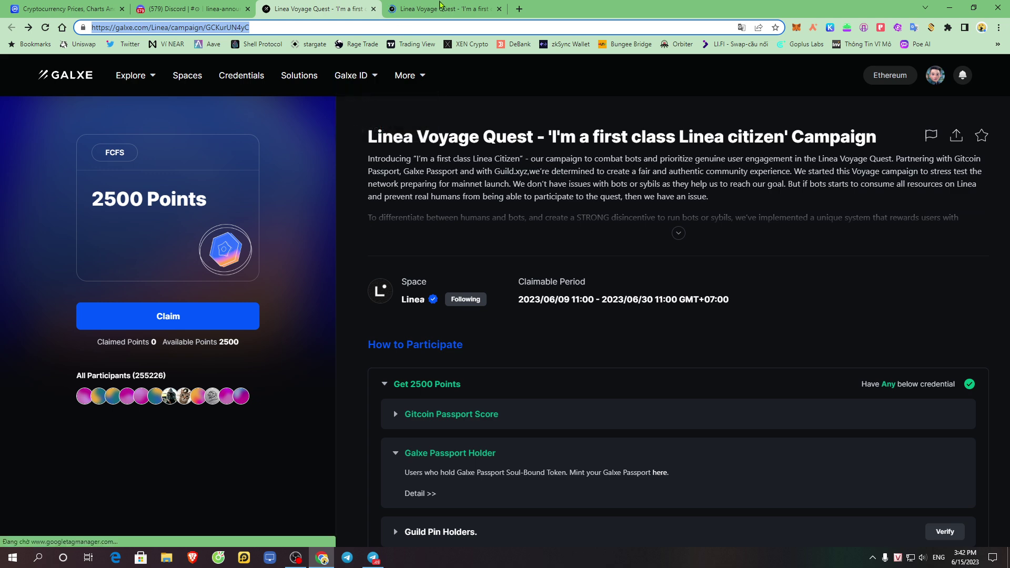
{"action": "key", "text": "ctrl+Tab"}
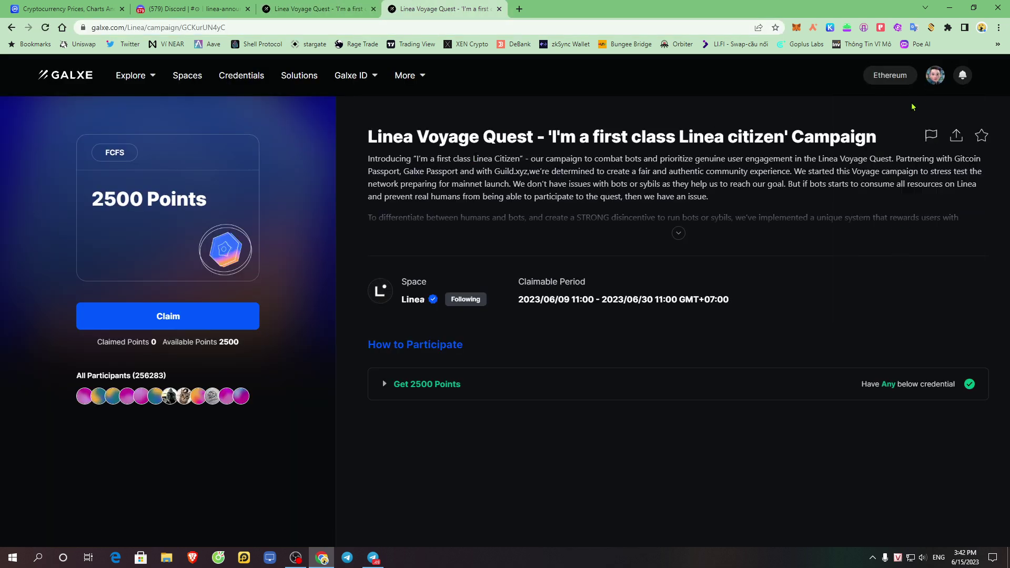
Log the current wallet out of Galxe and dismiss the wallet connection choices
{"action": "mouse_move", "coordinate": [935, 75]}
{"action": "left_click", "coordinate": [886, 239]}
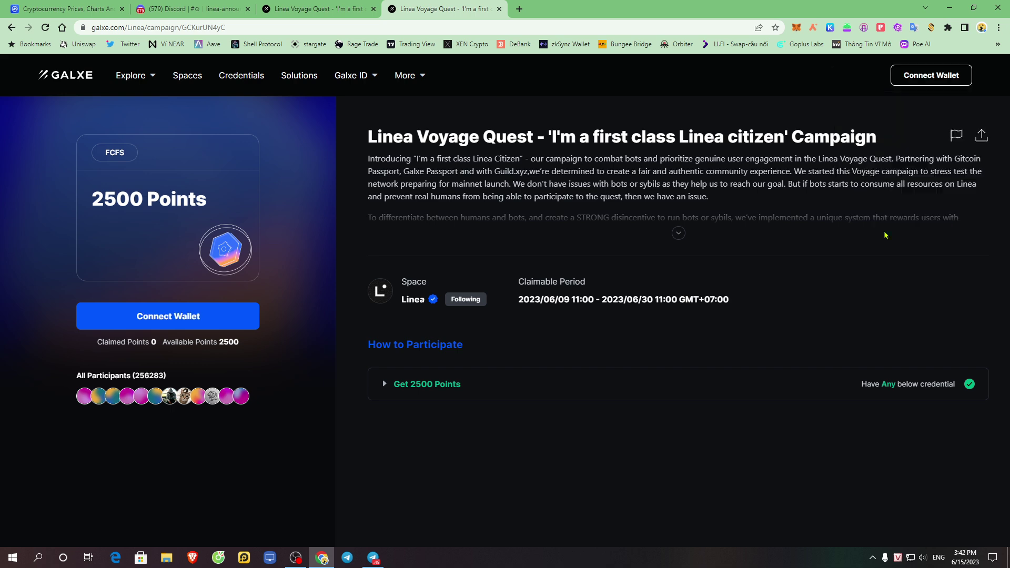
{"action": "left_click", "coordinate": [940, 83]}
{"action": "key", "text": "Escape"}
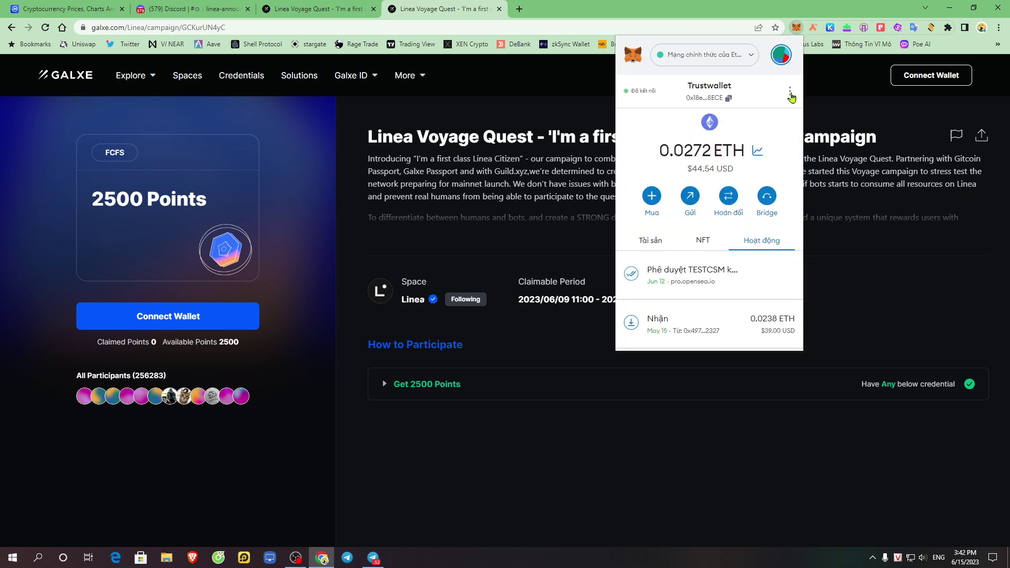
Disconnect the Trustwallet account from galxe.com, passport.gitcoin.co and the Gitcoin staking site in MetaMask's connected sites
{"action": "left_click", "coordinate": [789, 91]}
{"action": "left_click", "coordinate": [753, 217]}
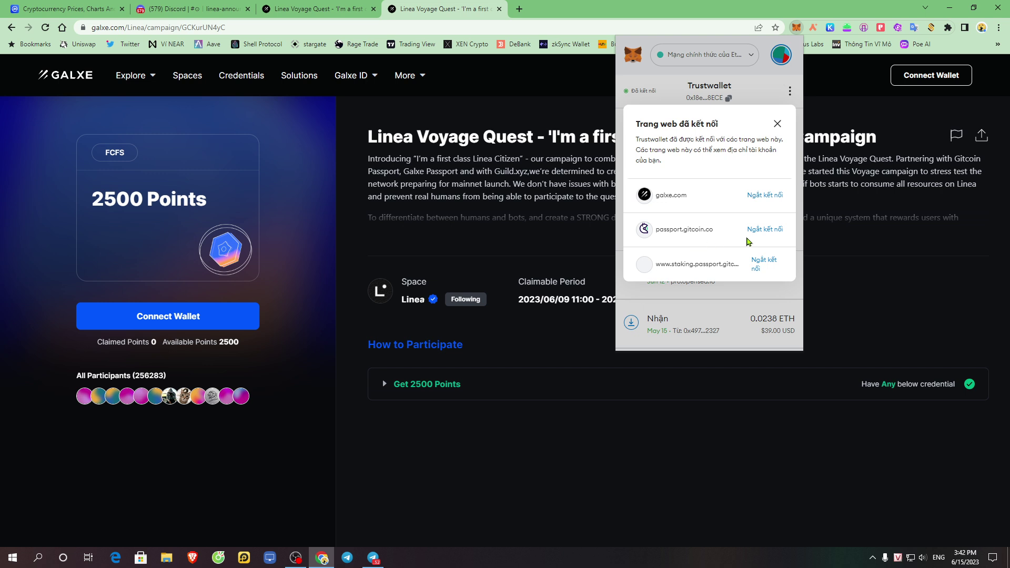
{"action": "left_click", "coordinate": [765, 229]}
{"action": "left_click", "coordinate": [757, 225]}
{"action": "left_click", "coordinate": [763, 220]}
{"action": "left_click", "coordinate": [761, 225]}
{"action": "left_click", "coordinate": [765, 222]}
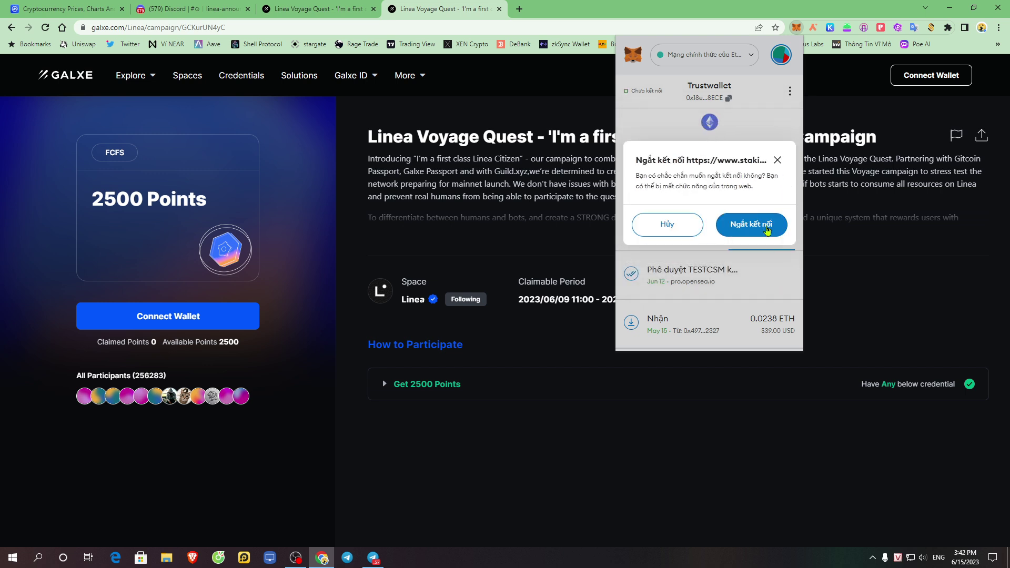
{"action": "left_click", "coordinate": [767, 226]}
Switch MetaMask to the account named Metamask and connect that account to Galxe
{"action": "left_click", "coordinate": [781, 55]}
{"action": "left_click", "coordinate": [697, 140]}
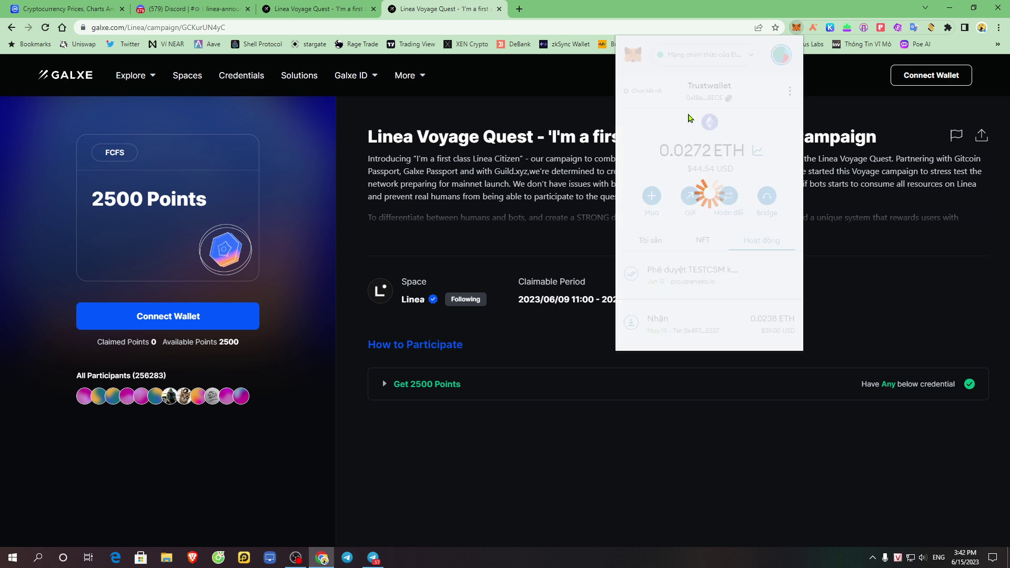
{"action": "left_click", "coordinate": [927, 78]}
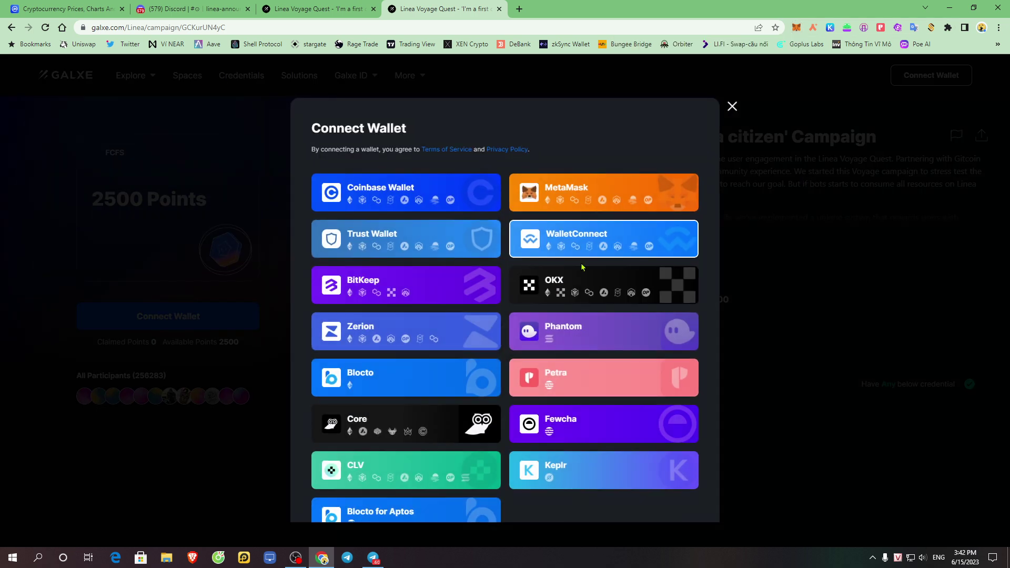
{"action": "left_click", "coordinate": [631, 192]}
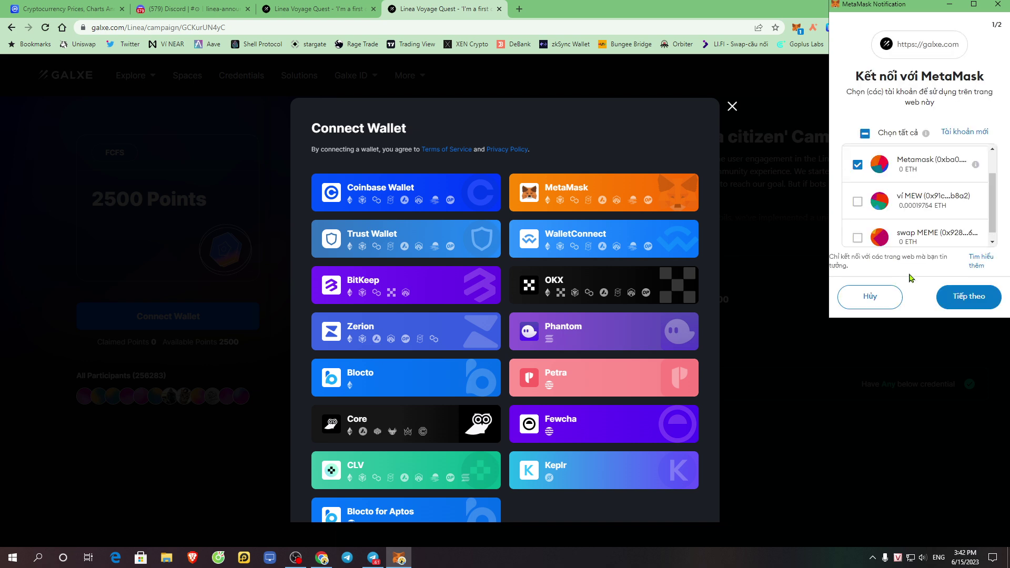
{"action": "left_click", "coordinate": [965, 295]}
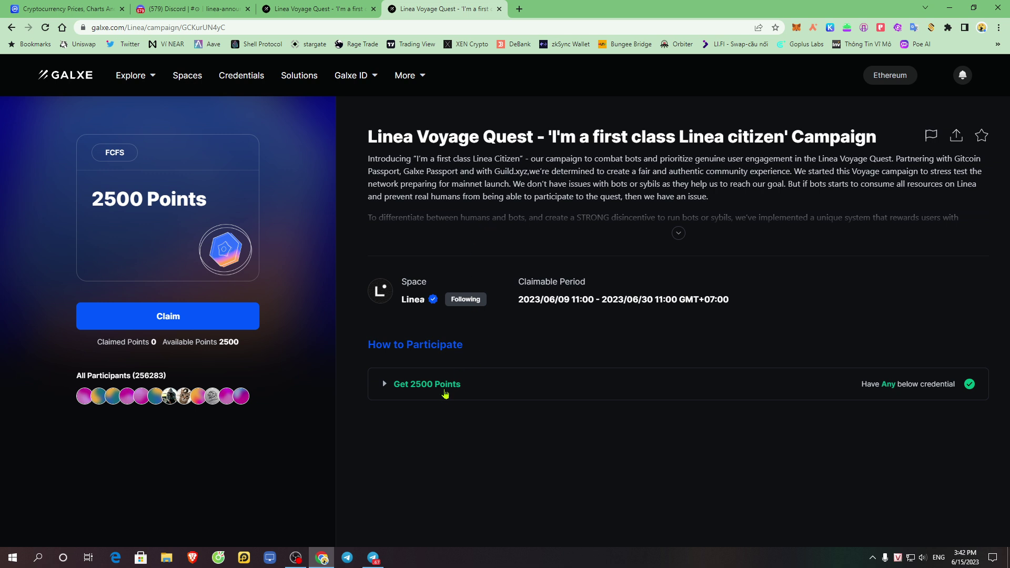
Expand the Galxe Passport Holder requirement under Get 2500 Points, and sign in to Galxe by approving the wallet's signature request
{"action": "left_click", "coordinate": [445, 390]}
{"action": "left_click", "coordinate": [468, 458]}
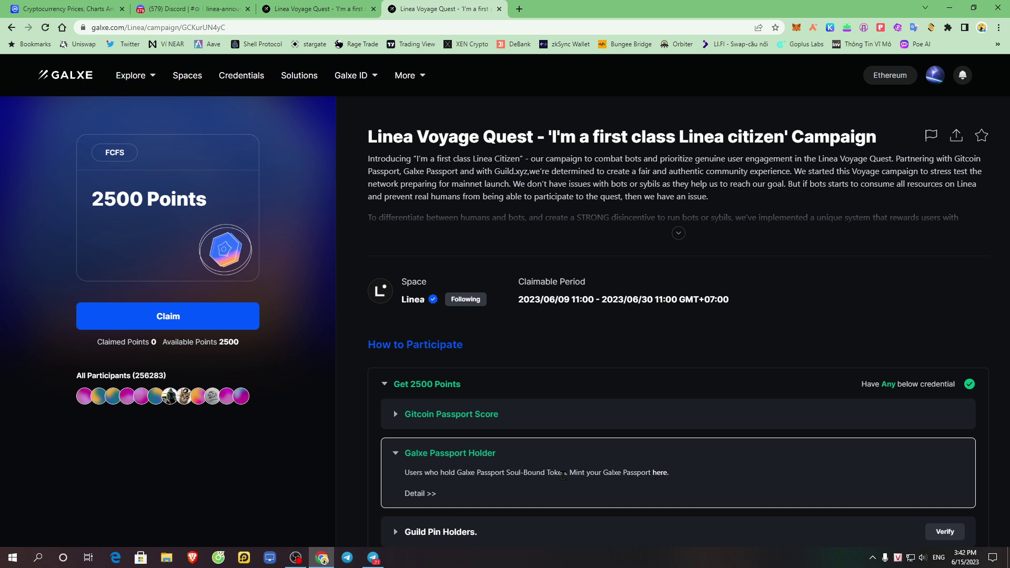
{"action": "left_click", "coordinate": [365, 126]}
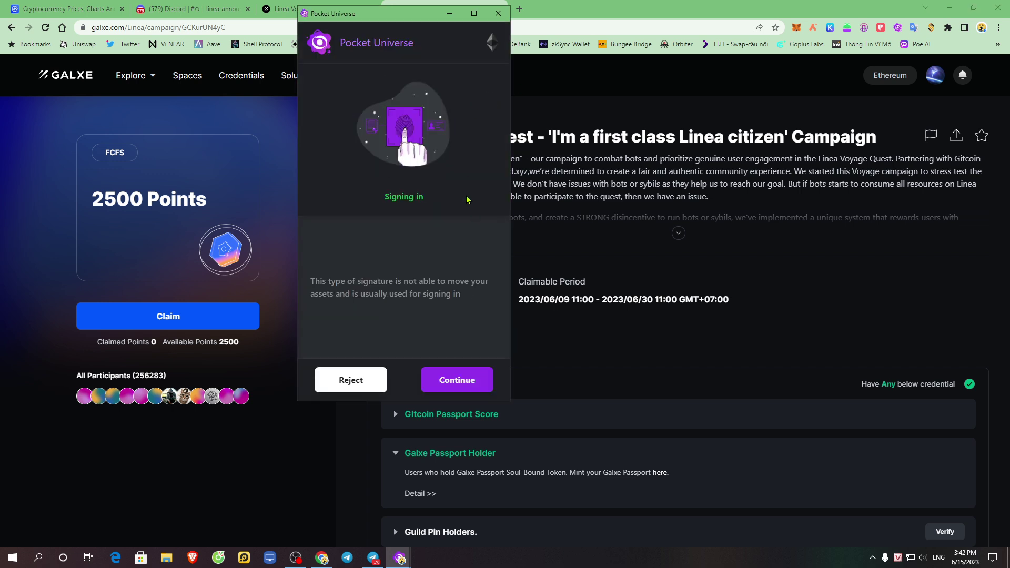
{"action": "left_click", "coordinate": [475, 381]}
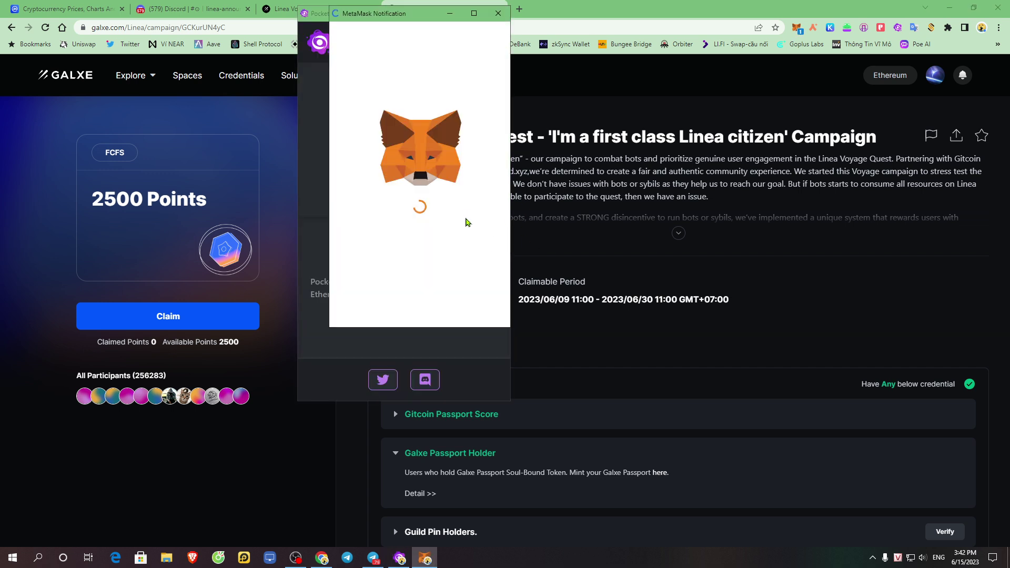
{"action": "scroll", "coordinate": [450, 265], "scroll_direction": "down", "scroll_amount": 3}
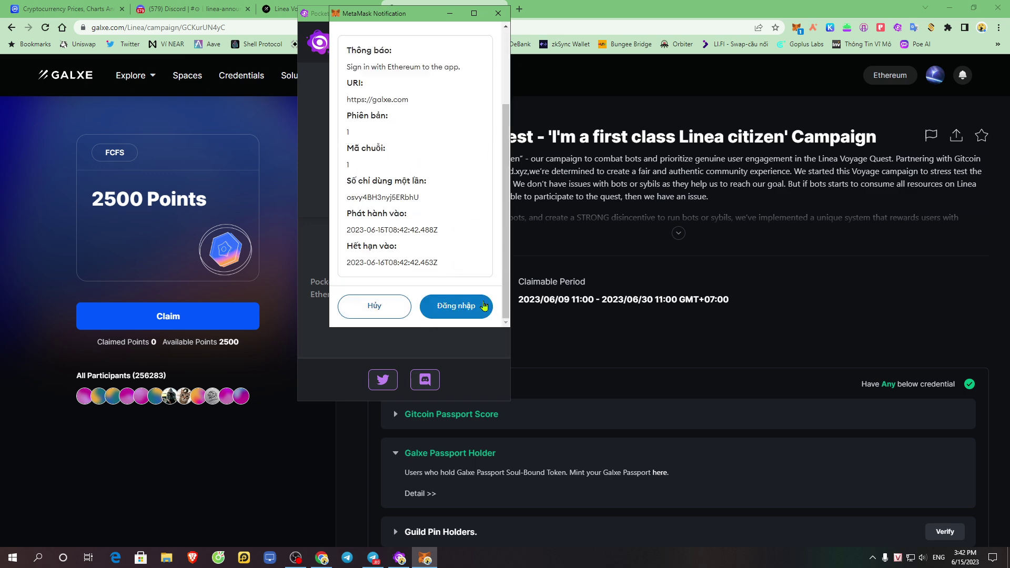
{"action": "left_click", "coordinate": [482, 305]}
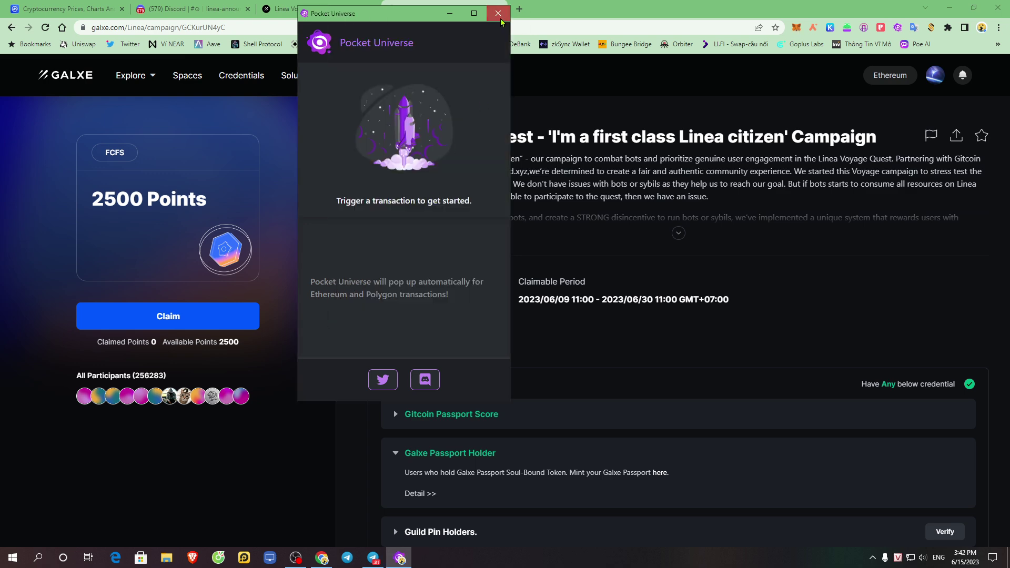
{"action": "left_click", "coordinate": [499, 15]}
Open the Galxe Passport page and switch the wallet network from Ethereum Mainnet to BNB Chain
{"action": "mouse_move", "coordinate": [362, 78]}
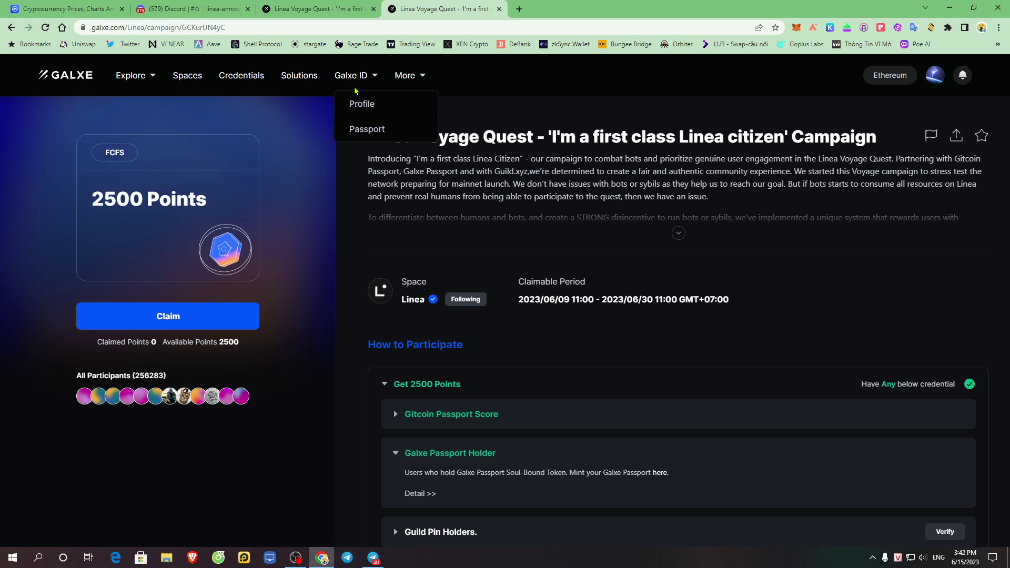
{"action": "left_click", "coordinate": [379, 133]}
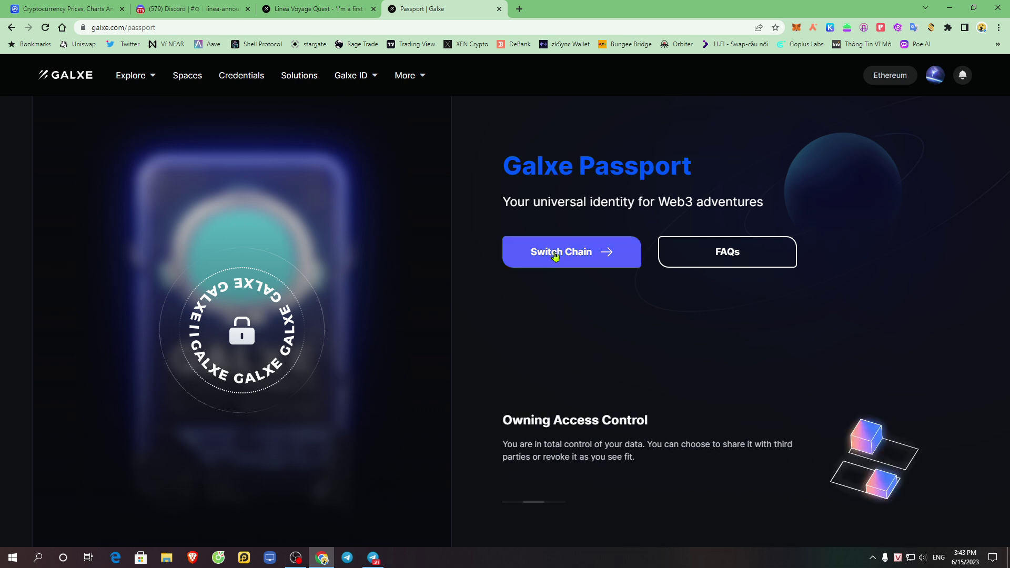
{"action": "left_click", "coordinate": [577, 254]}
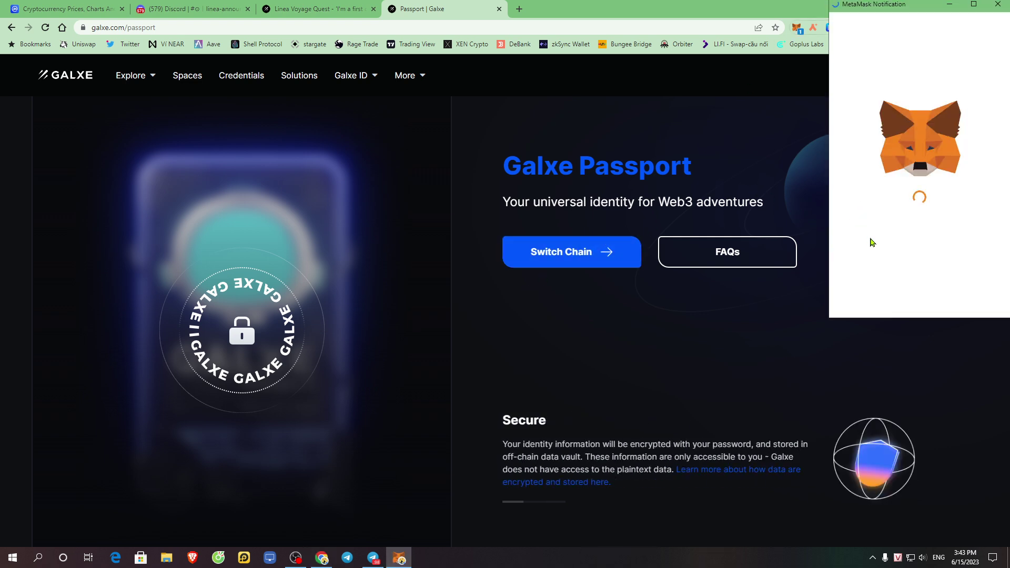
{"action": "left_click", "coordinate": [972, 293]}
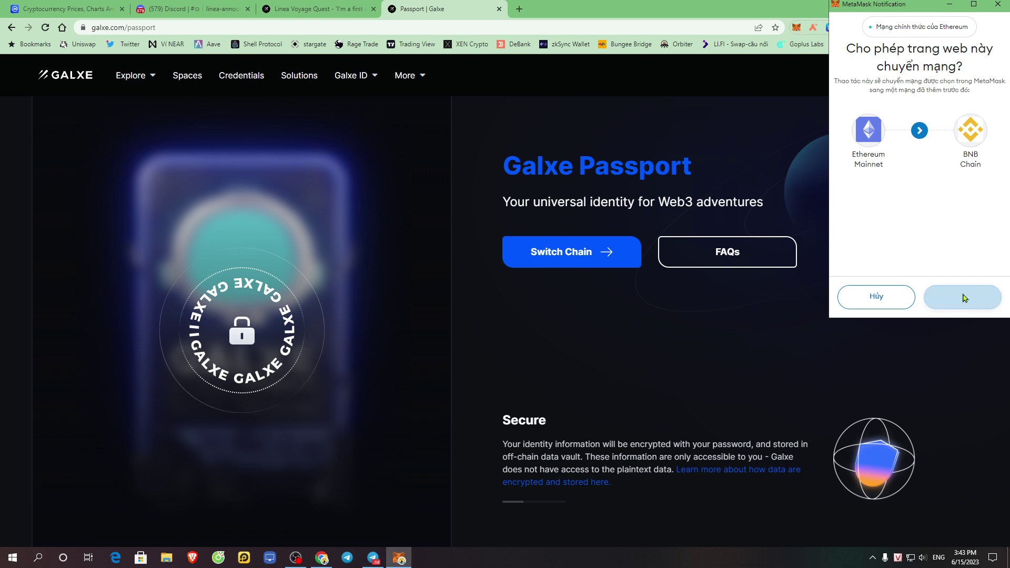
{"action": "left_click_drag", "start_coordinate": [494, 169], "coordinate": [757, 166]}
{"action": "left_click", "coordinate": [641, 232]}
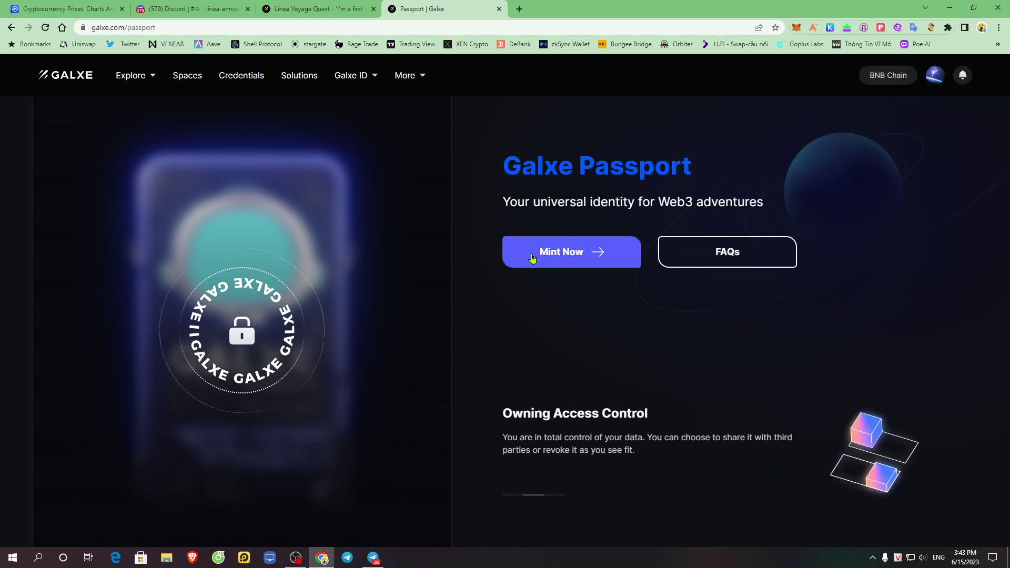
Start minting the Galxe Passport and highlight the 0.025 BNB ID verification fee and its explanation of the BNB value
{"action": "left_click", "coordinate": [565, 258]}
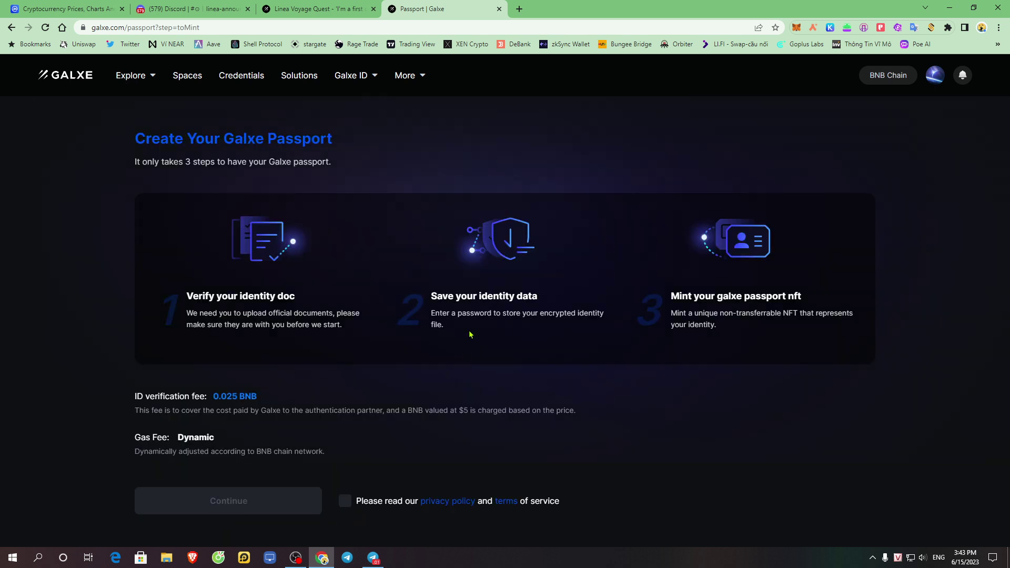
{"action": "scroll", "coordinate": [408, 389], "scroll_direction": "down", "scroll_amount": 1}
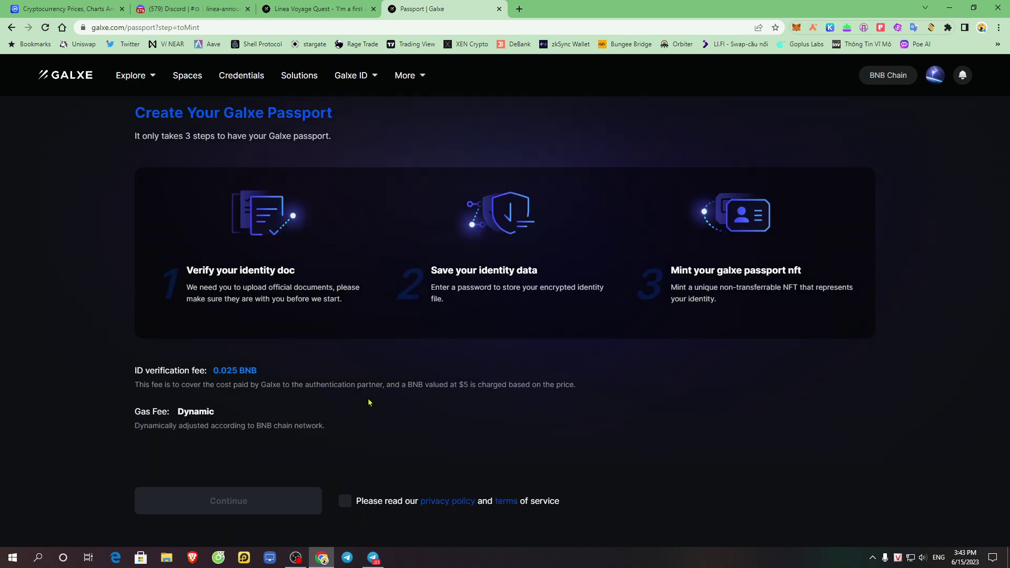
{"action": "left_click_drag", "start_coordinate": [135, 372], "coordinate": [251, 372]}
{"action": "left_click_drag", "start_coordinate": [449, 387], "coordinate": [489, 388]}
{"action": "left_click", "coordinate": [627, 372]}
Accept the privacy policy and terms, continue the passport creation and sign the address inquiry request in the wallet
{"action": "left_click", "coordinate": [345, 504]}
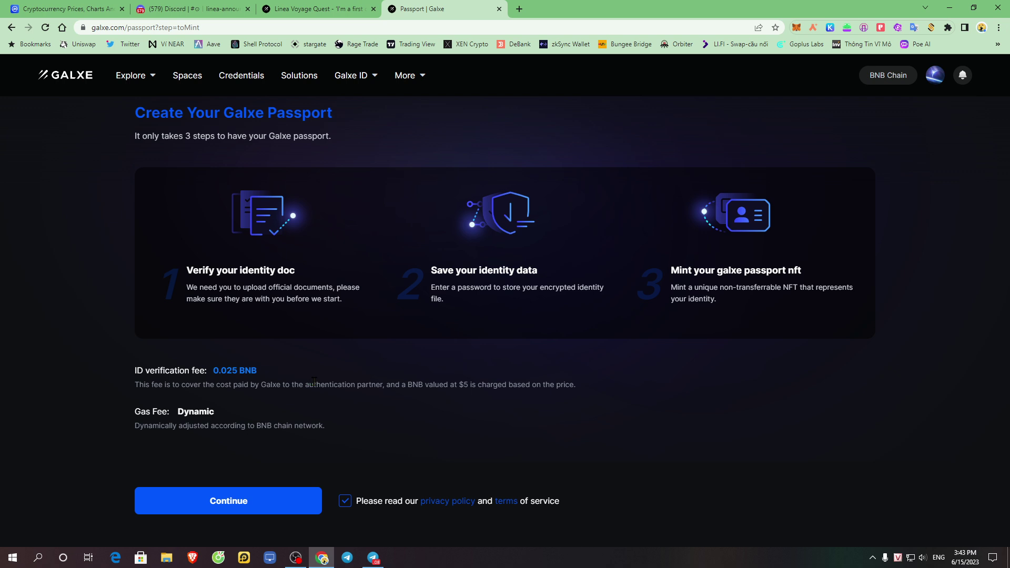
{"action": "left_click", "coordinate": [206, 494]}
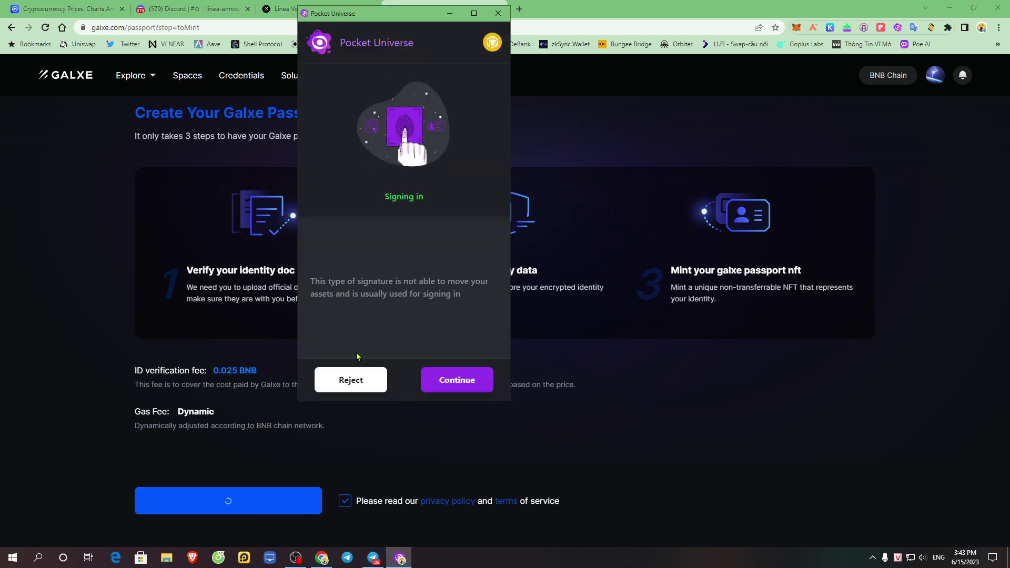
{"action": "left_click", "coordinate": [465, 386]}
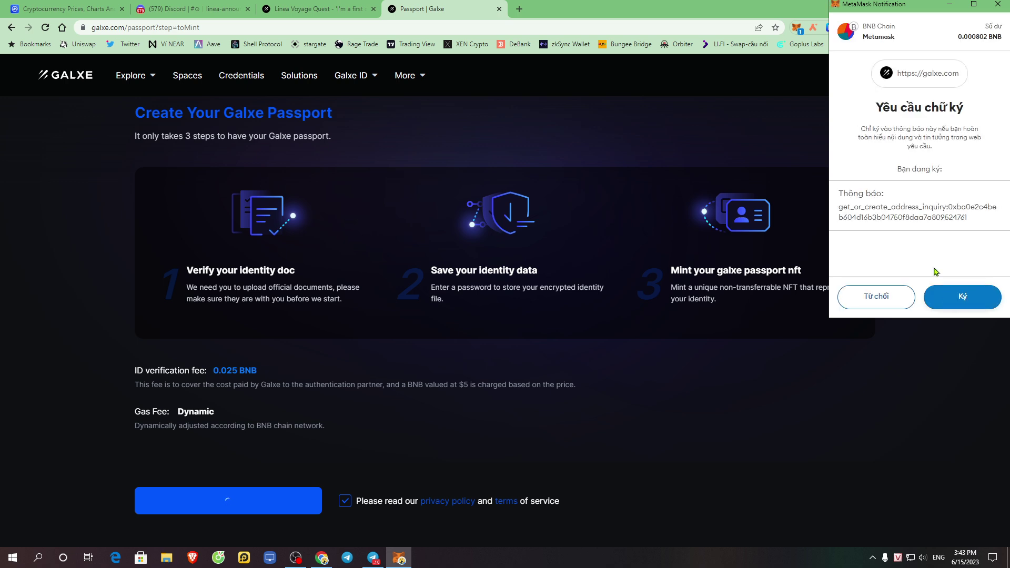
{"action": "left_click", "coordinate": [960, 308]}
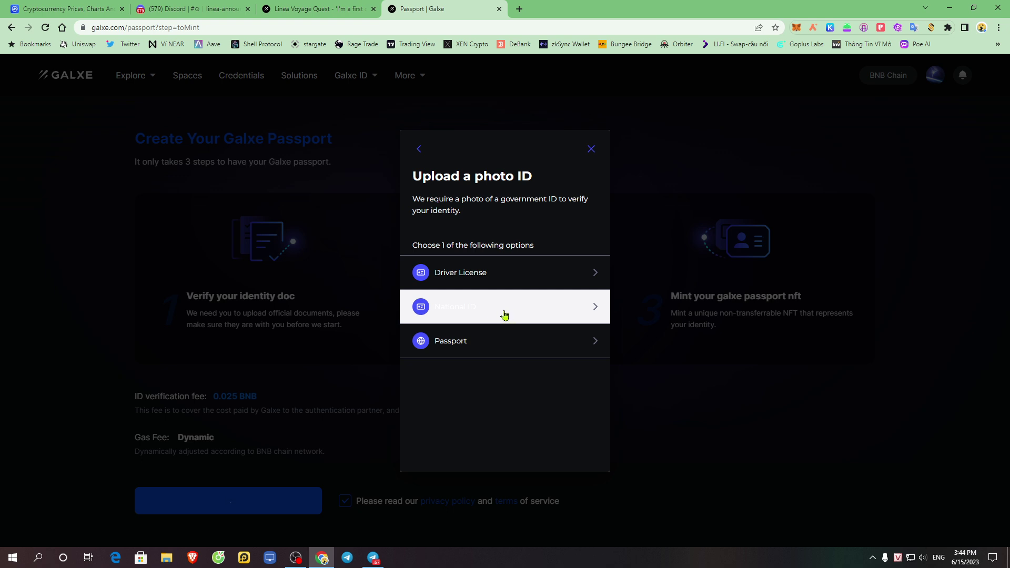
Choose National ID as the photo ID and try to take a photo of its front, checking camera access
{"action": "left_click", "coordinate": [474, 315]}
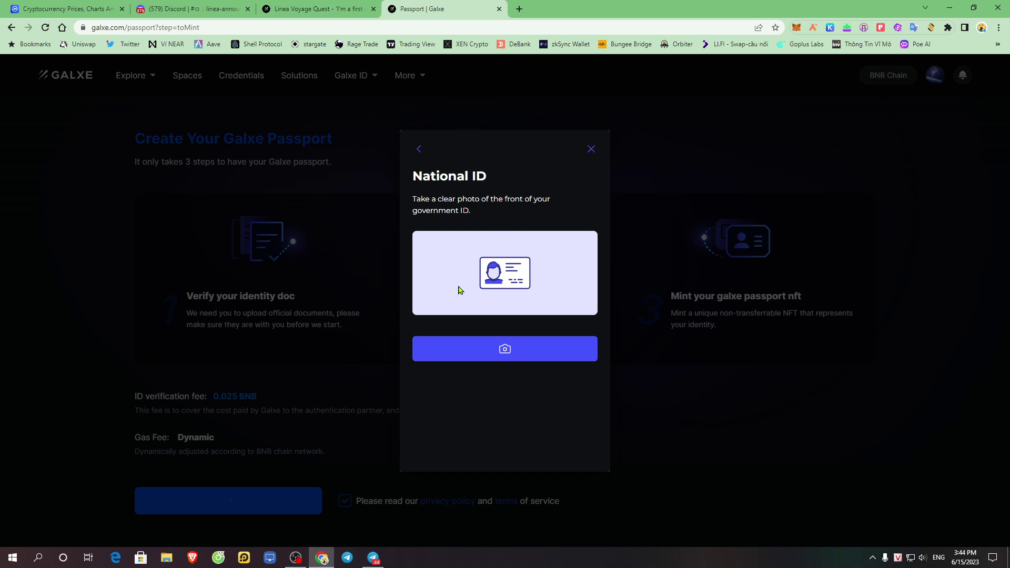
{"action": "left_click", "coordinate": [509, 349]}
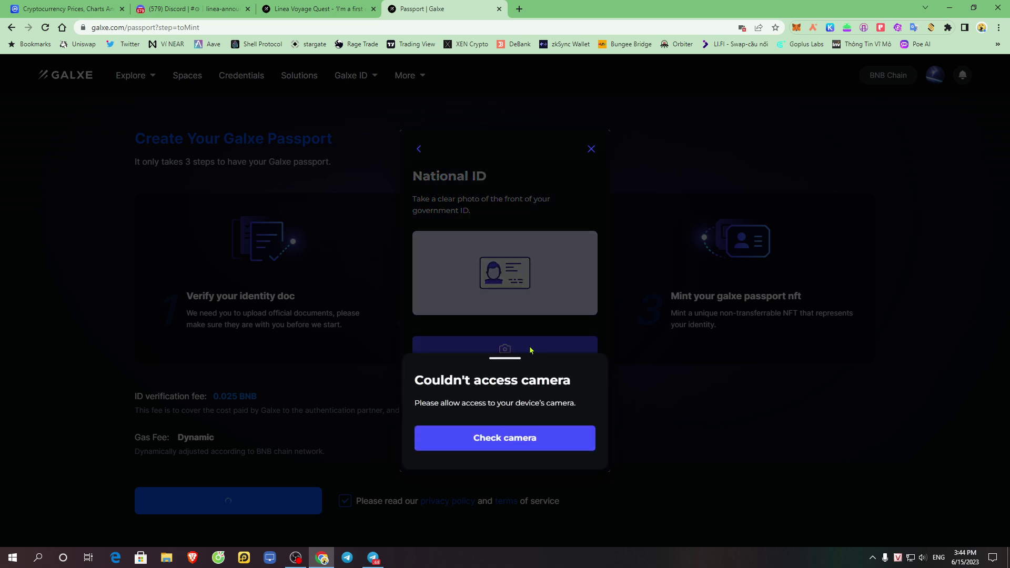
{"action": "left_click", "coordinate": [521, 448]}
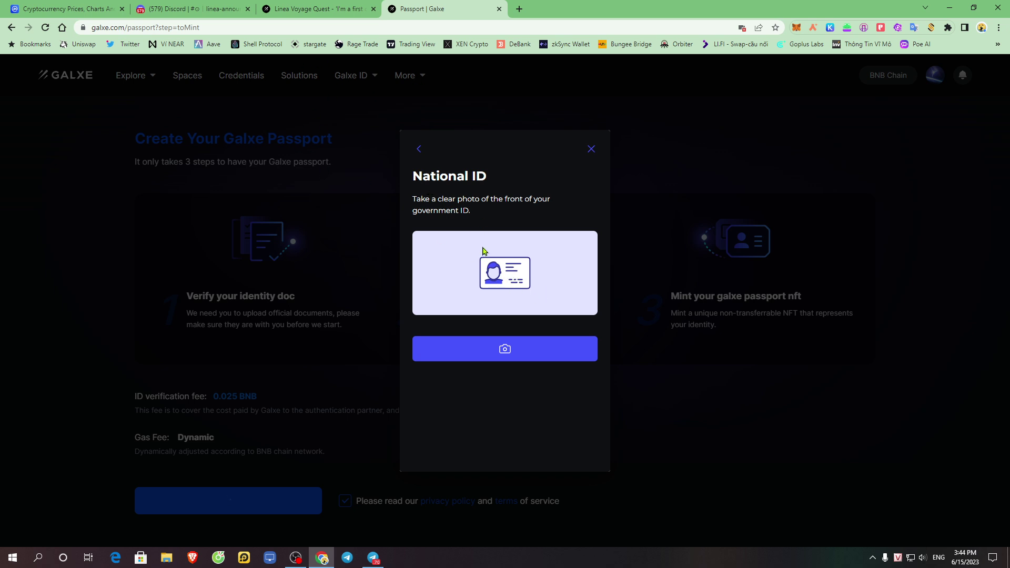
{"action": "left_click", "coordinate": [500, 359]}
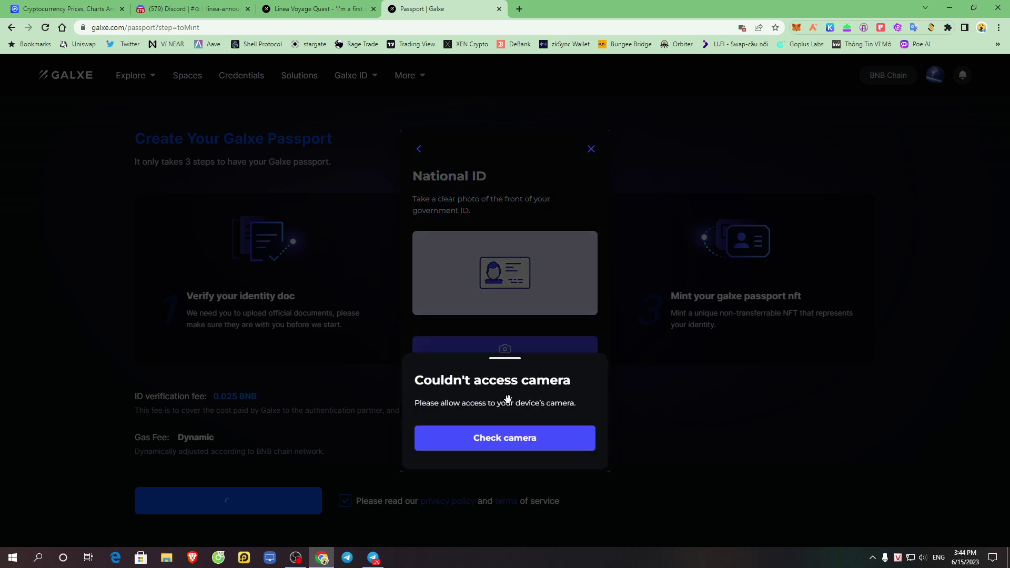
{"action": "left_click", "coordinate": [514, 429]}
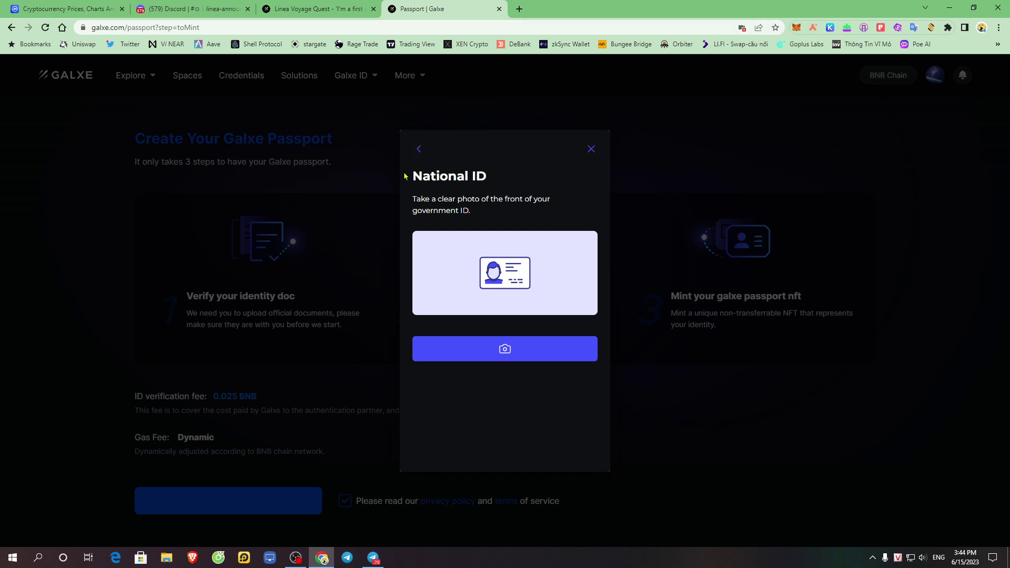
Try the Driver License and Passport photo ID options, and return to the list of document types
{"action": "left_click", "coordinate": [419, 149]}
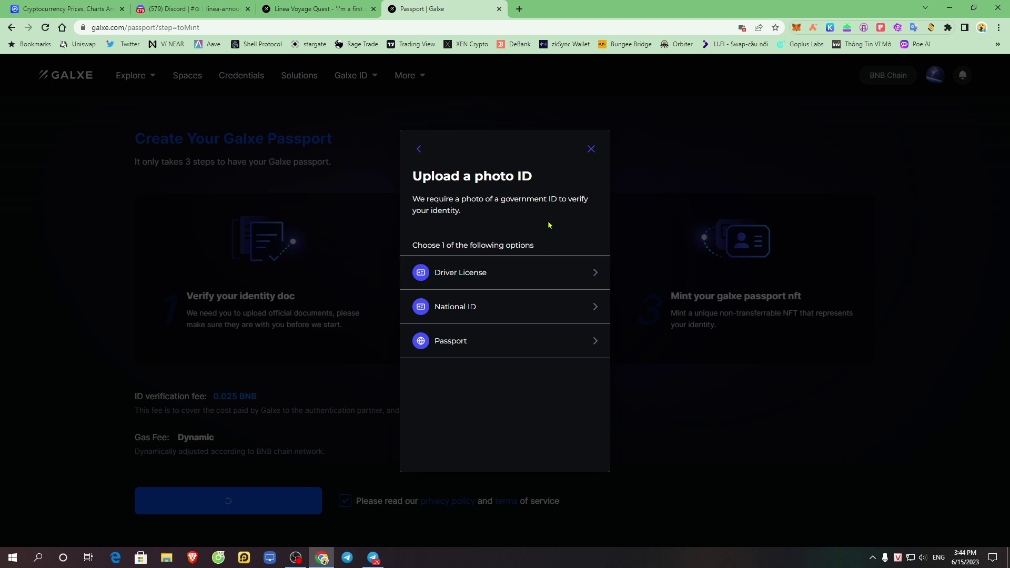
{"action": "left_click", "coordinate": [502, 279]}
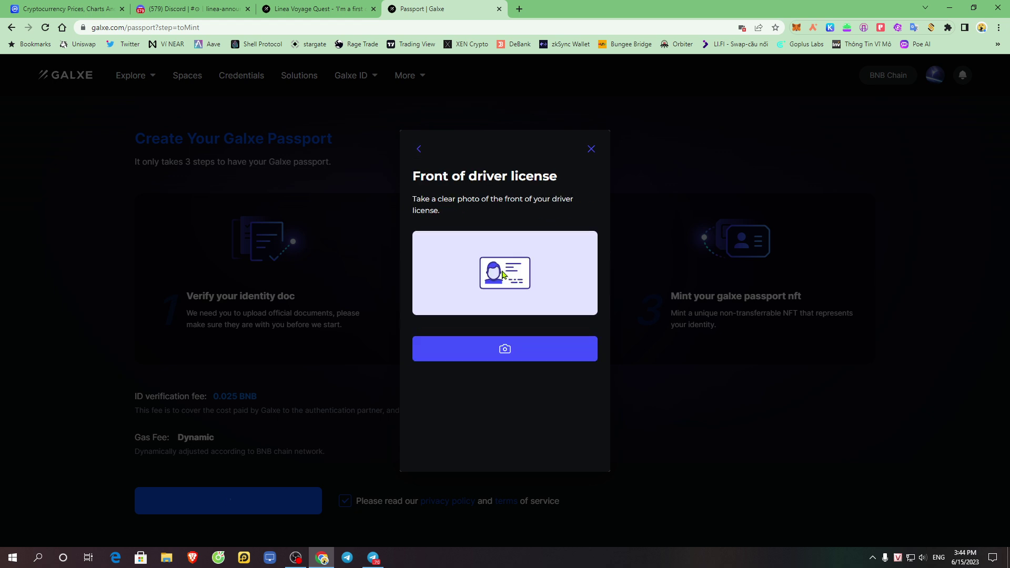
{"action": "left_click", "coordinate": [502, 349]}
{"action": "left_click", "coordinate": [421, 151]}
{"action": "left_click", "coordinate": [419, 149]}
{"action": "left_click", "coordinate": [495, 354]}
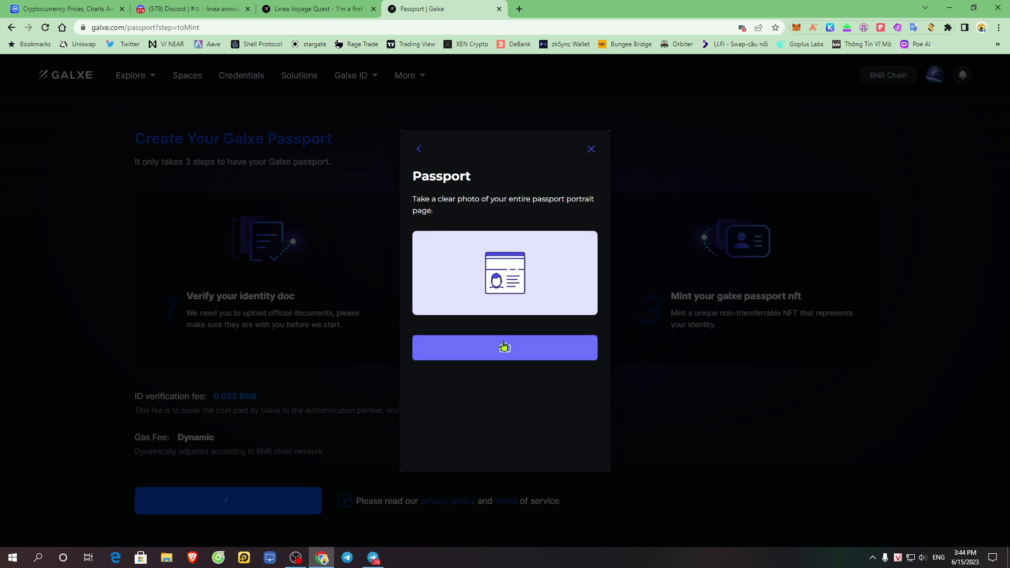
{"action": "left_click", "coordinate": [414, 153]}
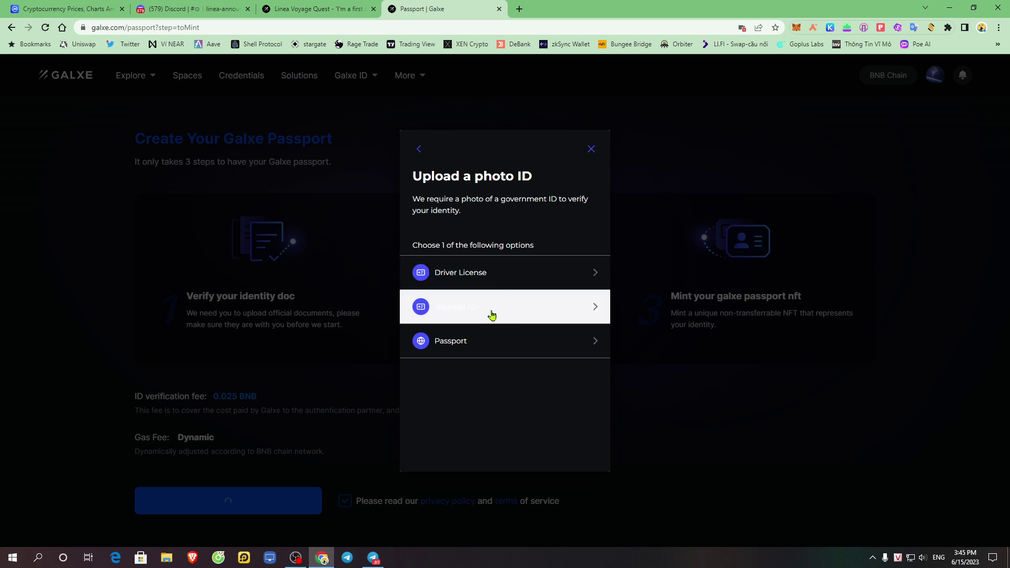
{"action": "left_click", "coordinate": [507, 275]}
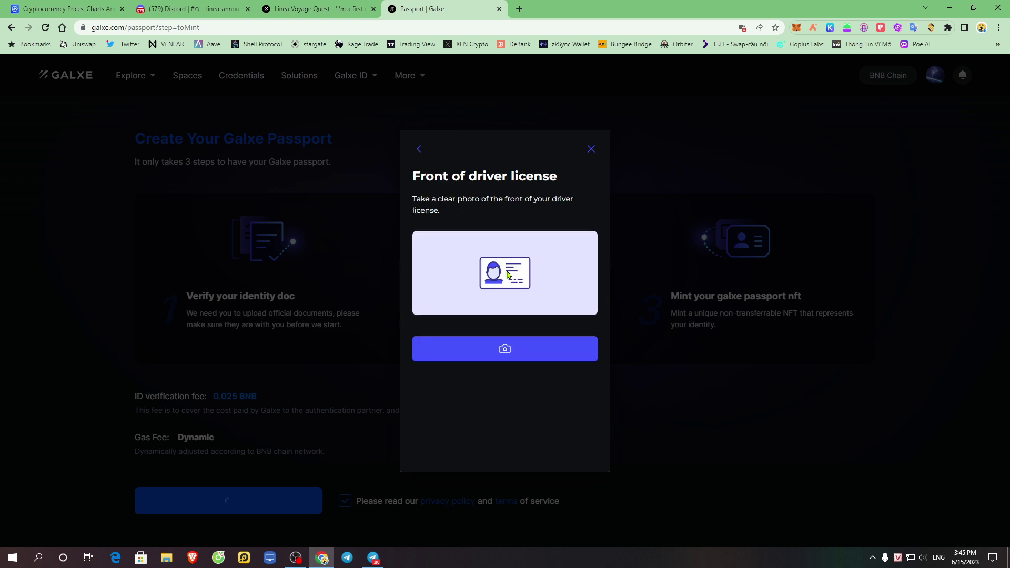
{"action": "left_click", "coordinate": [418, 149]}
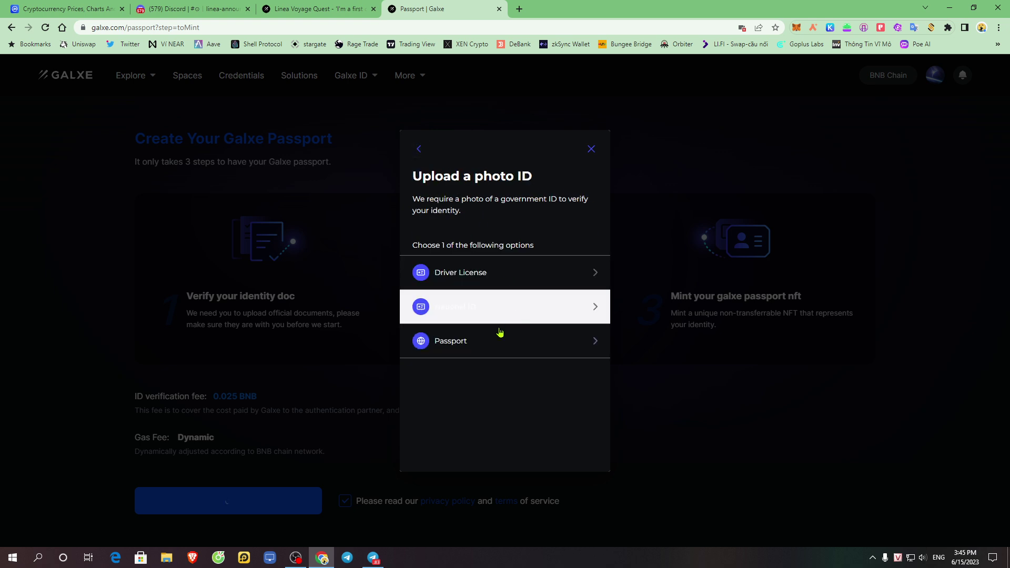
Open the National ID photo page, then go back through the country selection to the identity verification's start page
{"action": "left_click", "coordinate": [498, 311]}
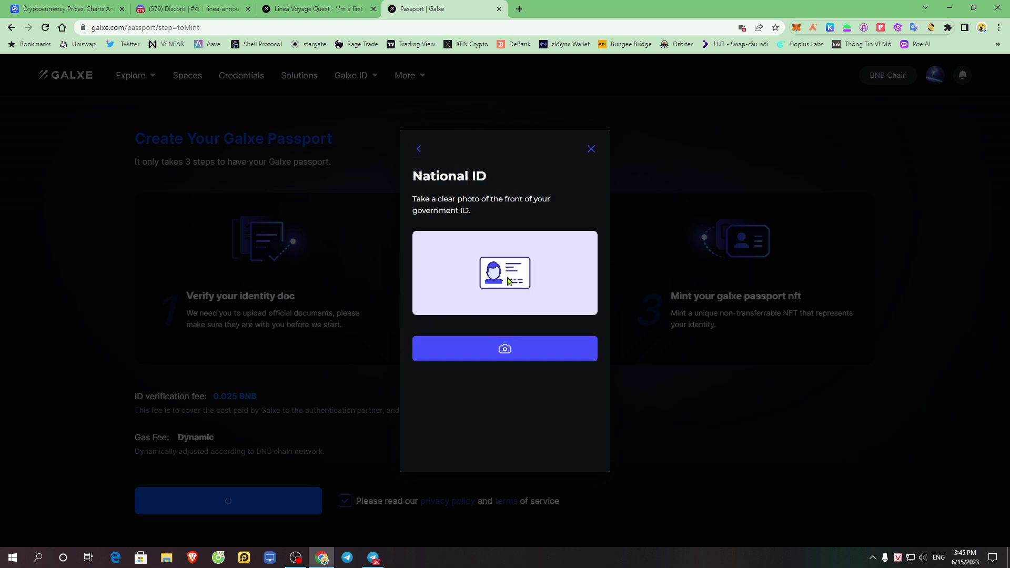
{"action": "left_click", "coordinate": [419, 150]}
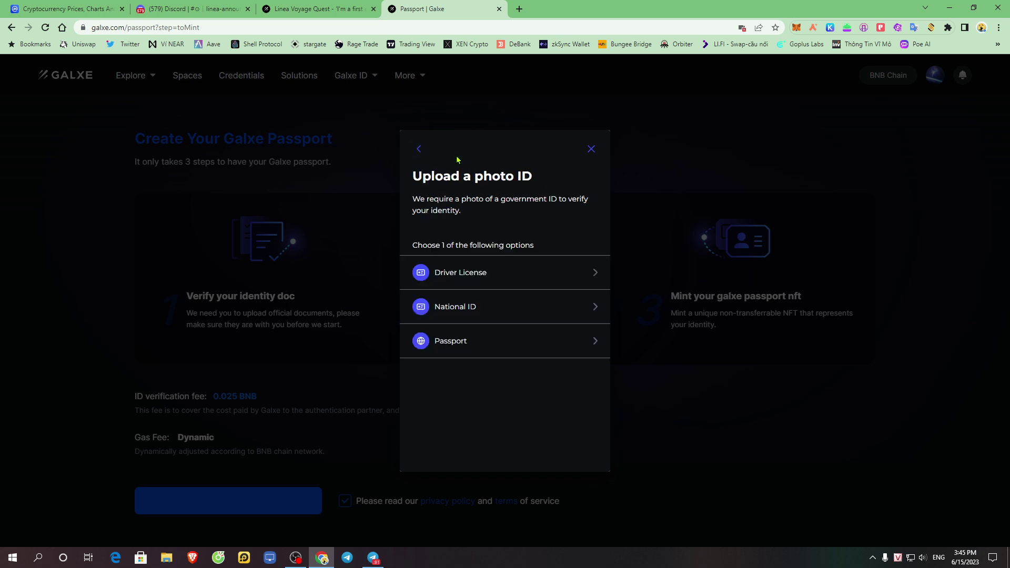
{"action": "left_click", "coordinate": [420, 151]}
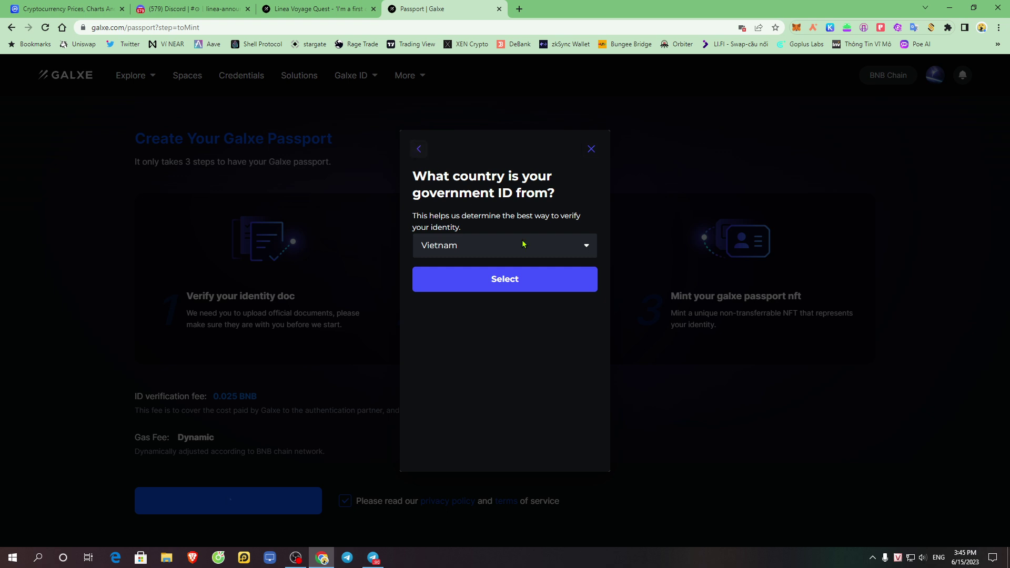
{"action": "left_click", "coordinate": [541, 275]}
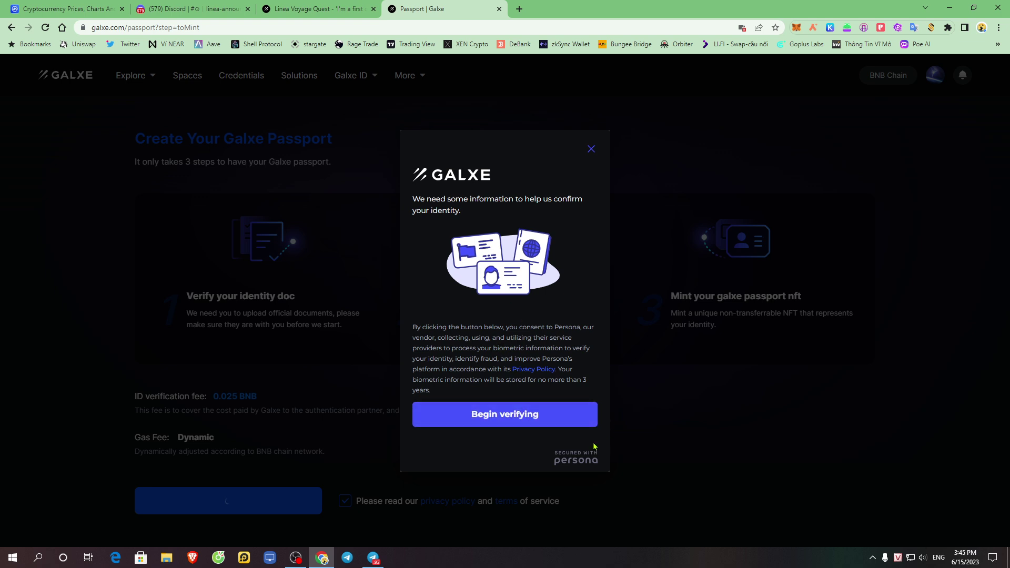
Begin verifying with Vietnam as the ID's country, open the National ID option, and cancel the verification
{"action": "left_click", "coordinate": [537, 416]}
{"action": "left_click", "coordinate": [578, 246]}
{"action": "left_click", "coordinate": [579, 246]}
{"action": "left_click", "coordinate": [513, 280]}
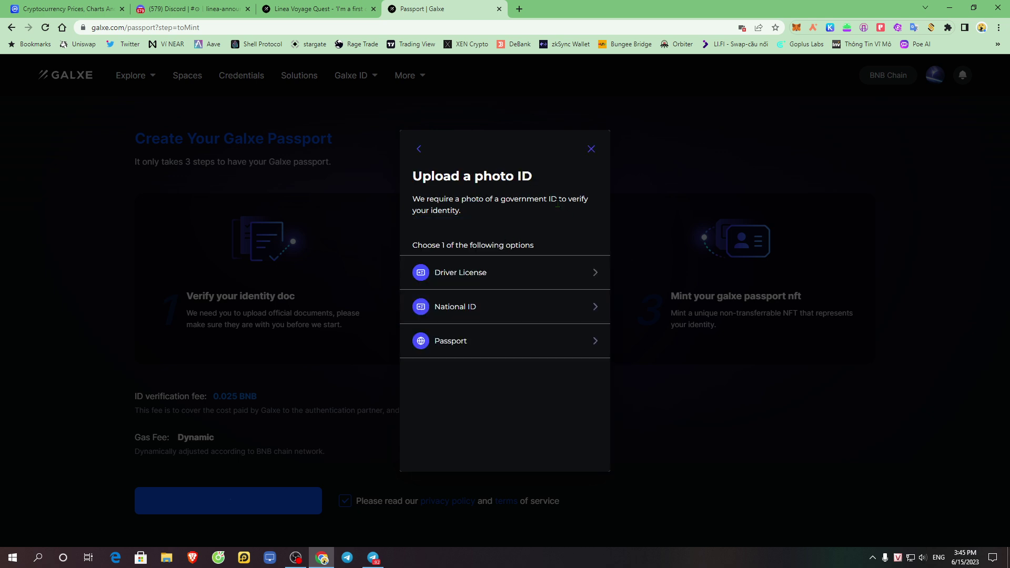
{"action": "left_click", "coordinate": [511, 315]}
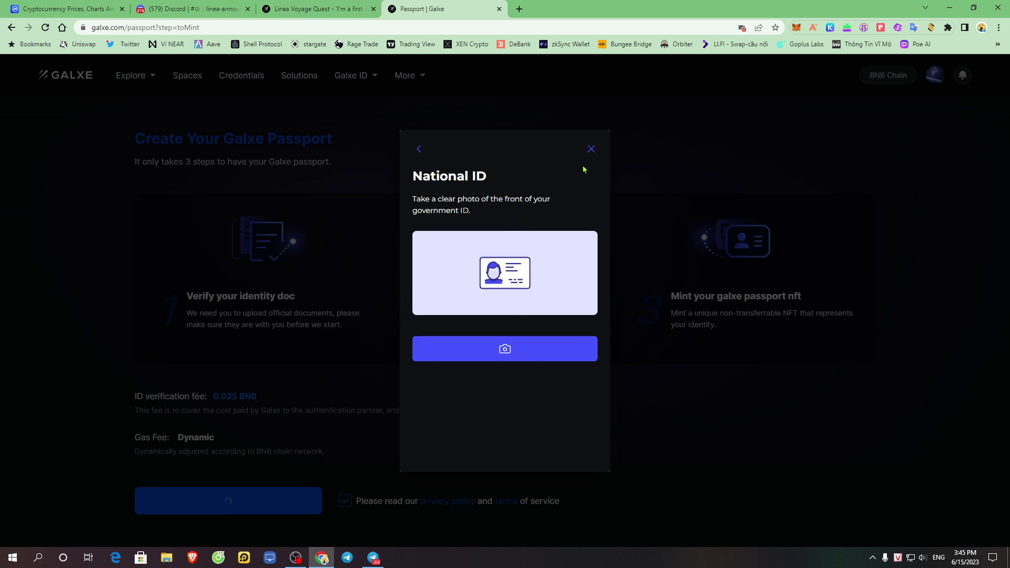
{"action": "left_click", "coordinate": [591, 149]}
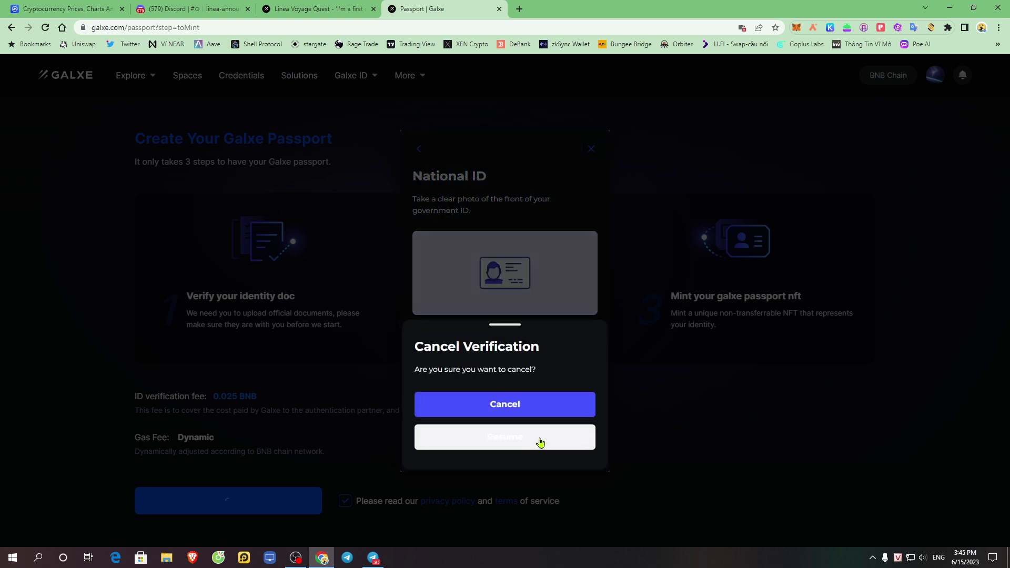
{"action": "left_click", "coordinate": [505, 404]}
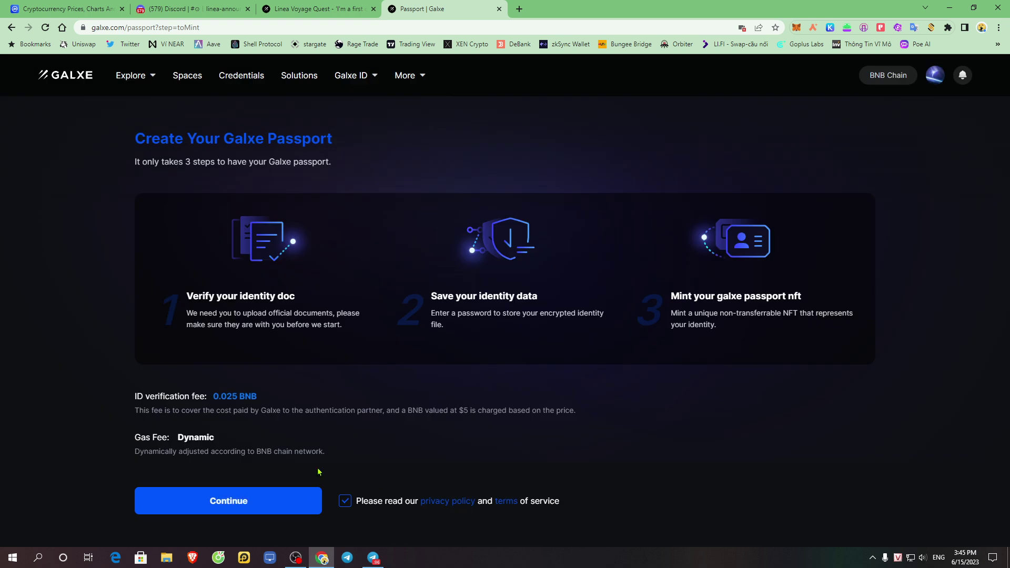
Continue the Galxe Passport creation again and sign the request in MetaMask to reopen the identity verification
{"action": "scroll", "coordinate": [306, 492], "scroll_direction": "down", "scroll_amount": 1}
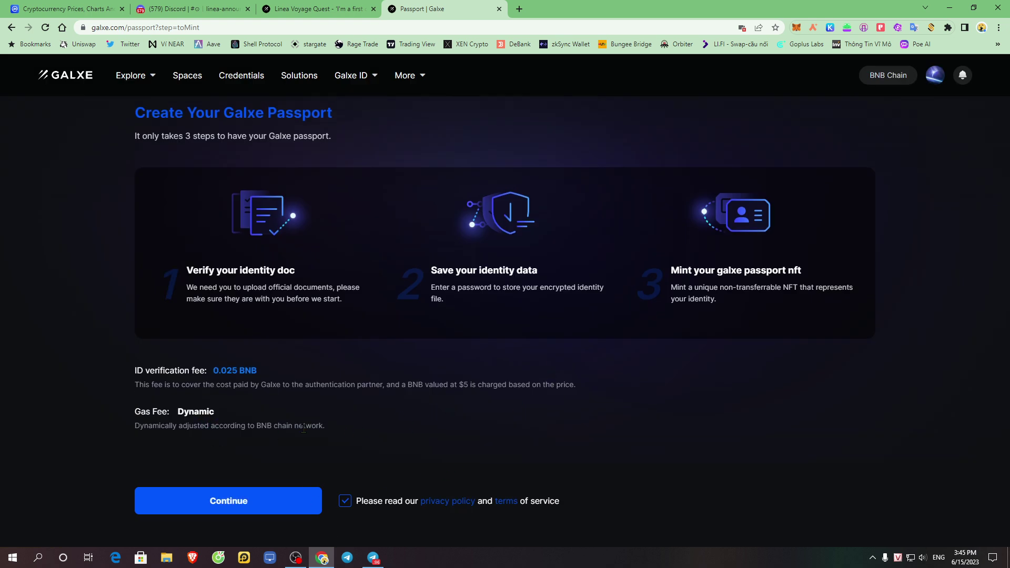
{"action": "scroll", "coordinate": [320, 241], "scroll_direction": "up", "scroll_amount": 1}
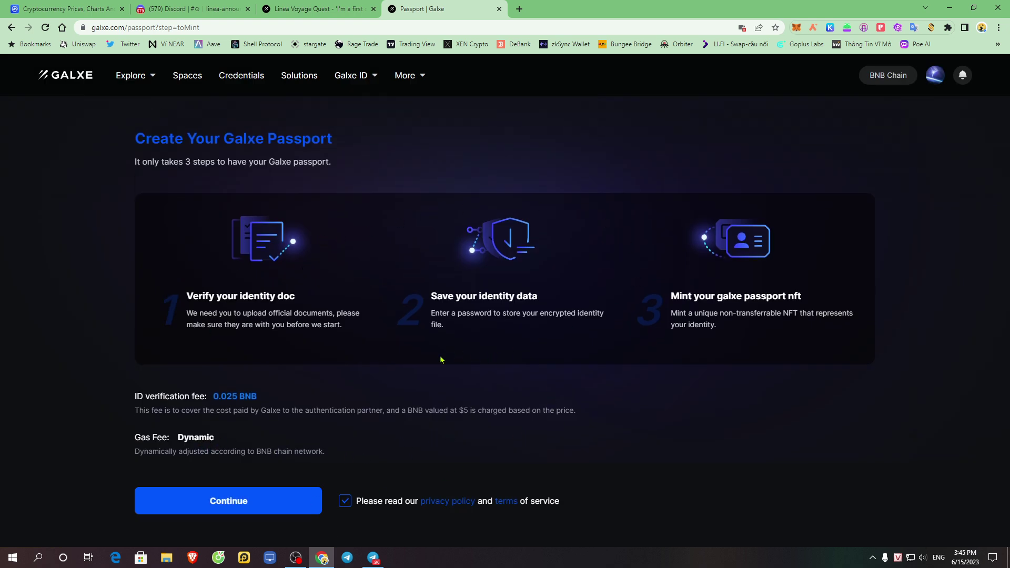
{"action": "scroll", "coordinate": [457, 355], "scroll_direction": "down", "scroll_amount": 1}
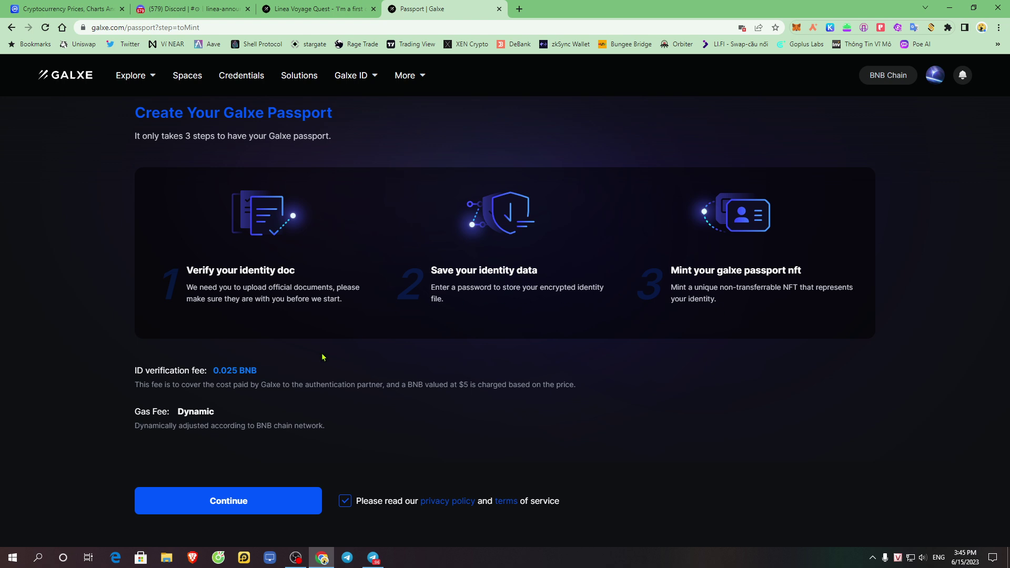
{"action": "left_click", "coordinate": [248, 502]}
{"action": "left_click", "coordinate": [473, 378]}
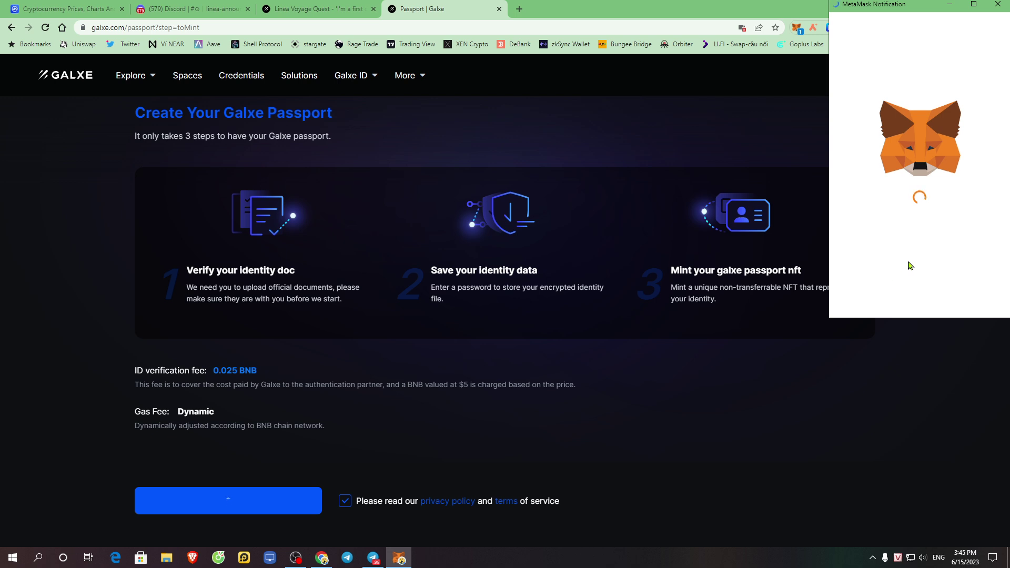
{"action": "left_click", "coordinate": [960, 305]}
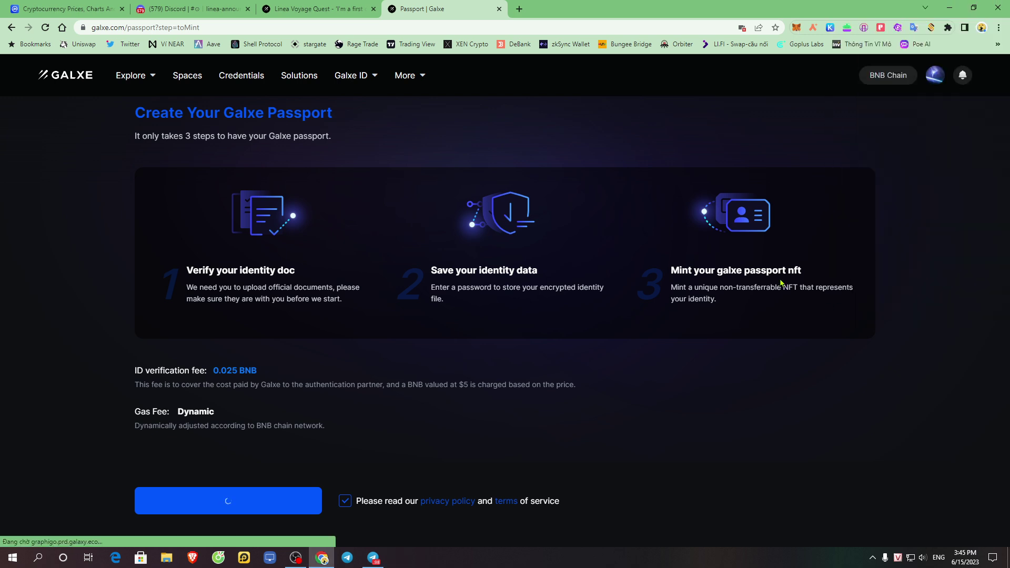
{"action": "double_click", "coordinate": [231, 27]}
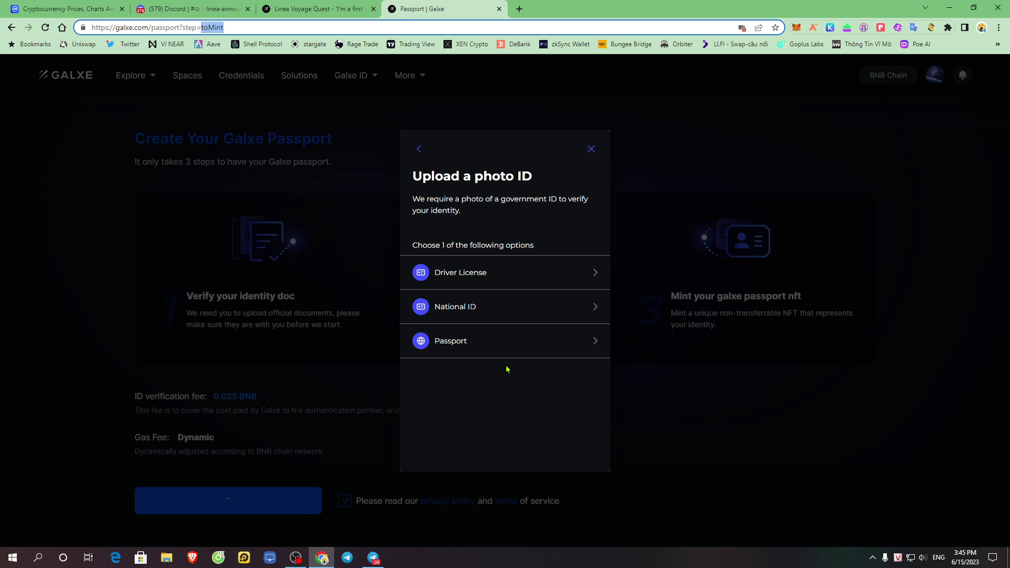
Choose National ID, try to take a photo of its front, and return to the list of document types
{"action": "left_click", "coordinate": [502, 320]}
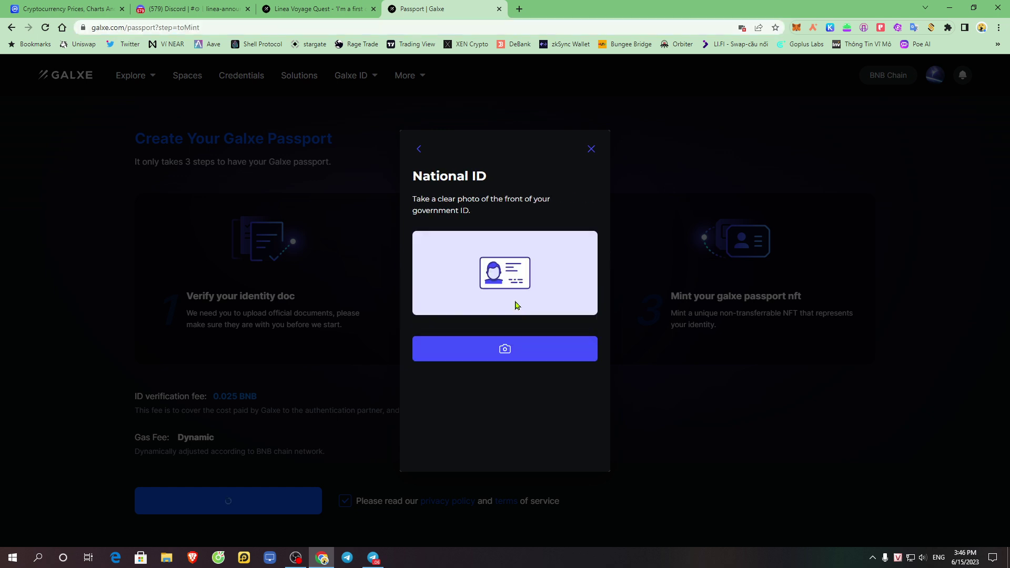
{"action": "left_click", "coordinate": [503, 352]}
{"action": "left_click", "coordinate": [505, 349]}
{"action": "left_click", "coordinate": [519, 438]}
{"action": "left_click", "coordinate": [418, 149]}
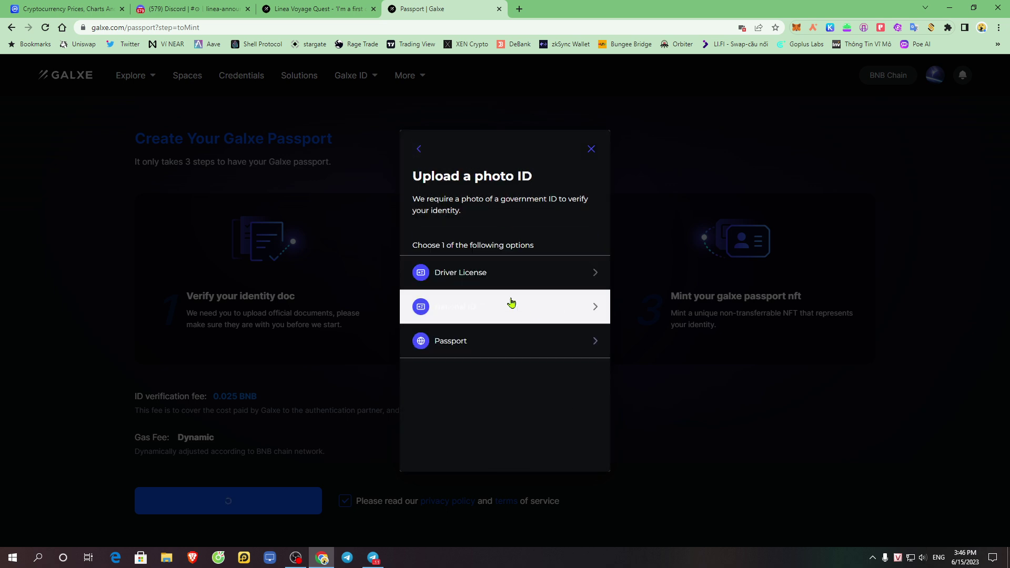
Go back from the document types to the verification's start page and ask to close the verification
{"action": "left_click", "coordinate": [463, 263]}
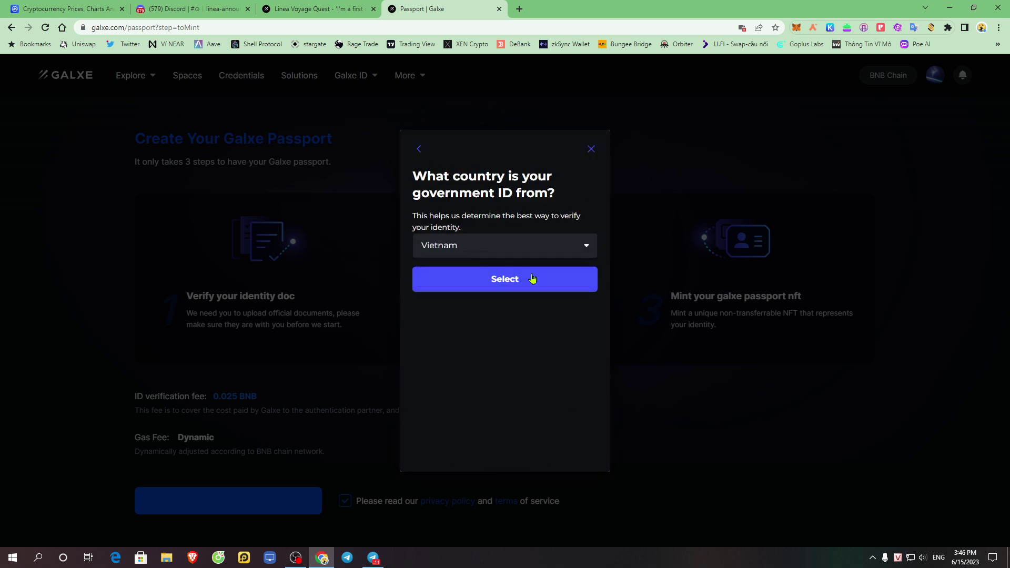
{"action": "left_click", "coordinate": [513, 280]}
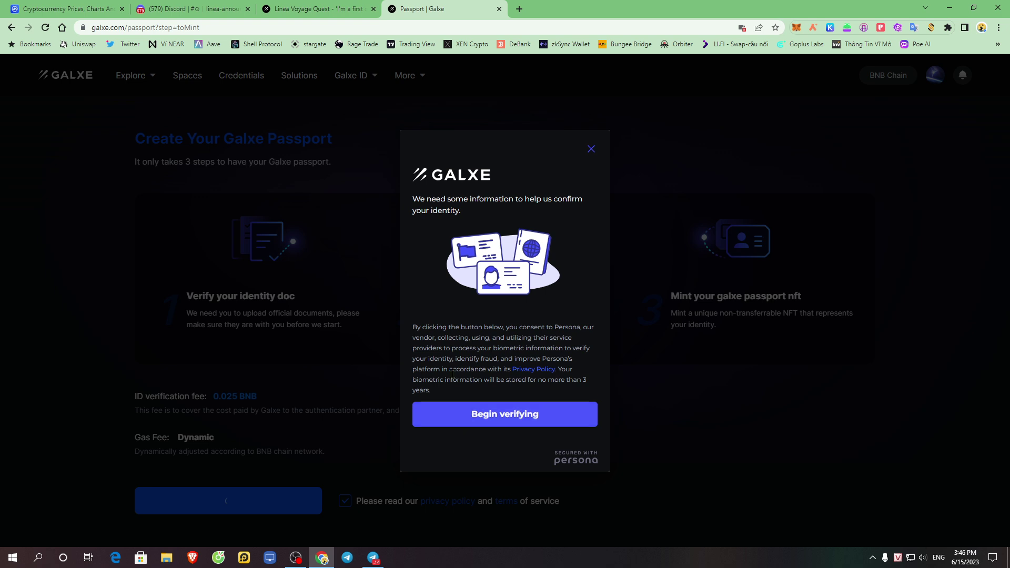
{"action": "left_click_drag", "start_coordinate": [452, 369], "coordinate": [455, 359]}
{"action": "left_click", "coordinate": [591, 149]}
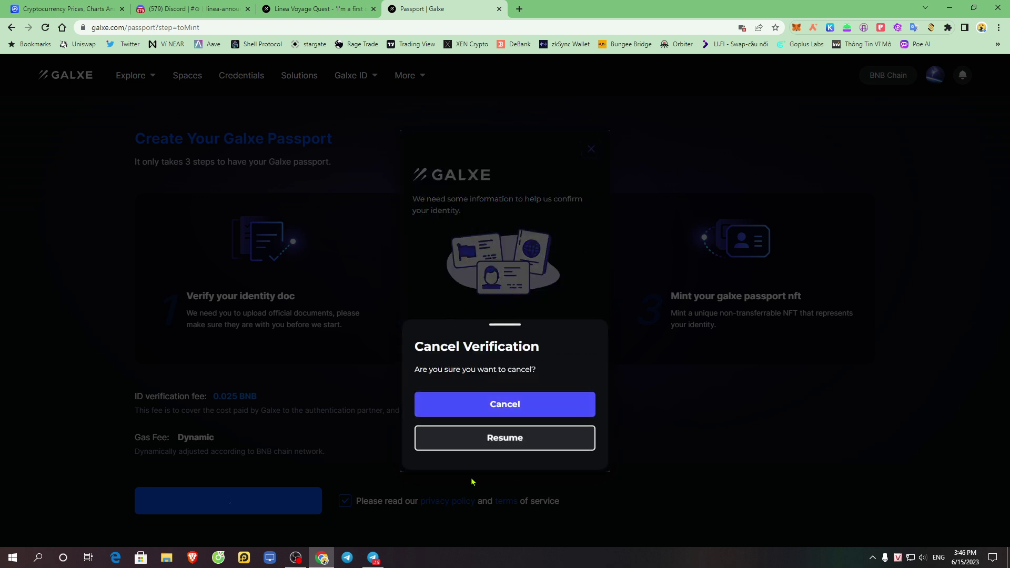
Switch to Telegram and highlight the Galxe Passport guide's instructions for uploading the ID front and scanning the face left and right
{"action": "left_click", "coordinate": [373, 557]}
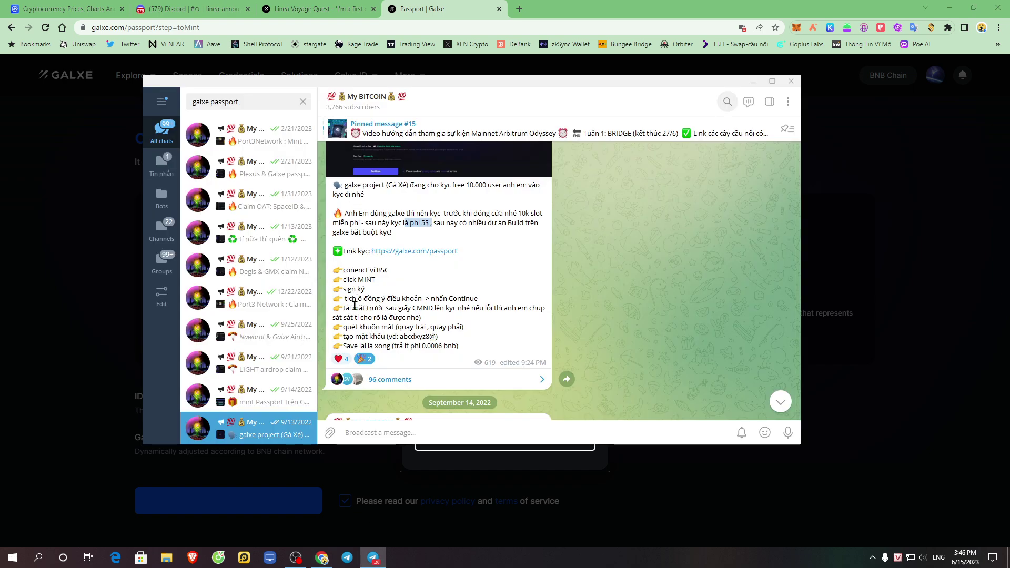
{"action": "left_click_drag", "start_coordinate": [350, 306], "coordinate": [420, 306]}
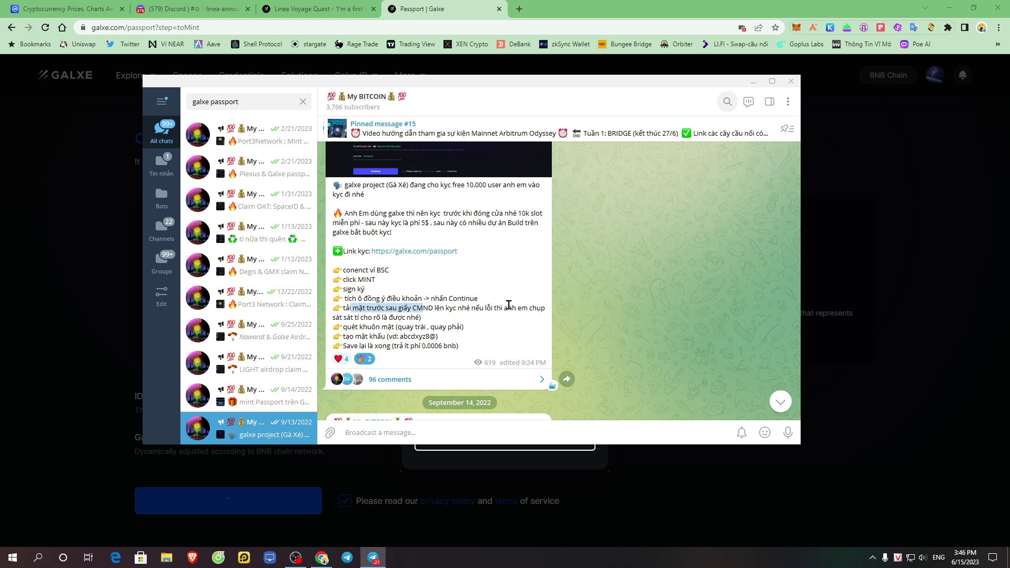
{"action": "left_click_drag", "start_coordinate": [347, 327], "coordinate": [421, 326]}
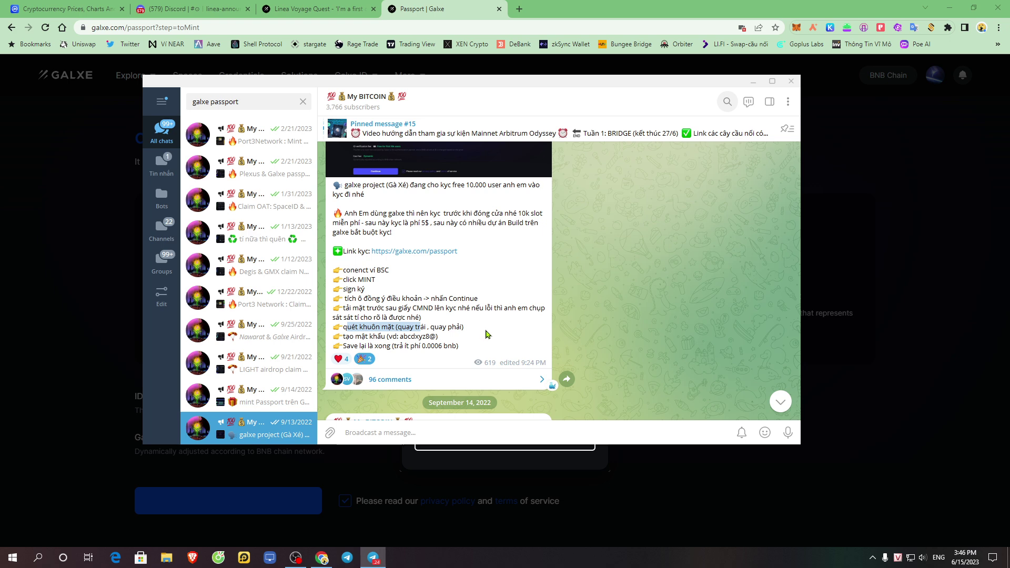
{"action": "left_click", "coordinate": [423, 328]}
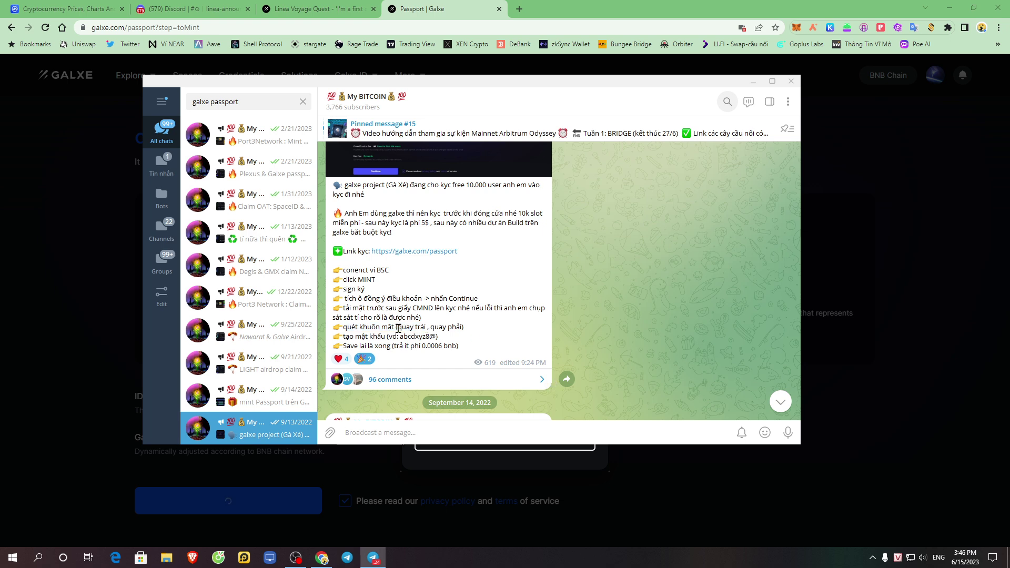
{"action": "left_click_drag", "start_coordinate": [395, 327], "coordinate": [447, 327]}
{"action": "left_click", "coordinate": [451, 327]}
{"action": "left_click_drag", "start_coordinate": [434, 326], "coordinate": [456, 325]}
{"action": "left_click", "coordinate": [512, 327]}
Highlight the guide's instructions for creating a password and saving the passport with its small BNB fee
{"action": "left_click_drag", "start_coordinate": [344, 336], "coordinate": [451, 339]}
{"action": "left_click", "coordinate": [452, 340]}
{"action": "left_click_drag", "start_coordinate": [368, 346], "coordinate": [435, 346]}
{"action": "left_click", "coordinate": [505, 339]}
Return to the browser, cancel the pending identity verification, and disconnect the wallet on the Linea Voyage campaign page
{"action": "key", "text": "alt+Tab"}
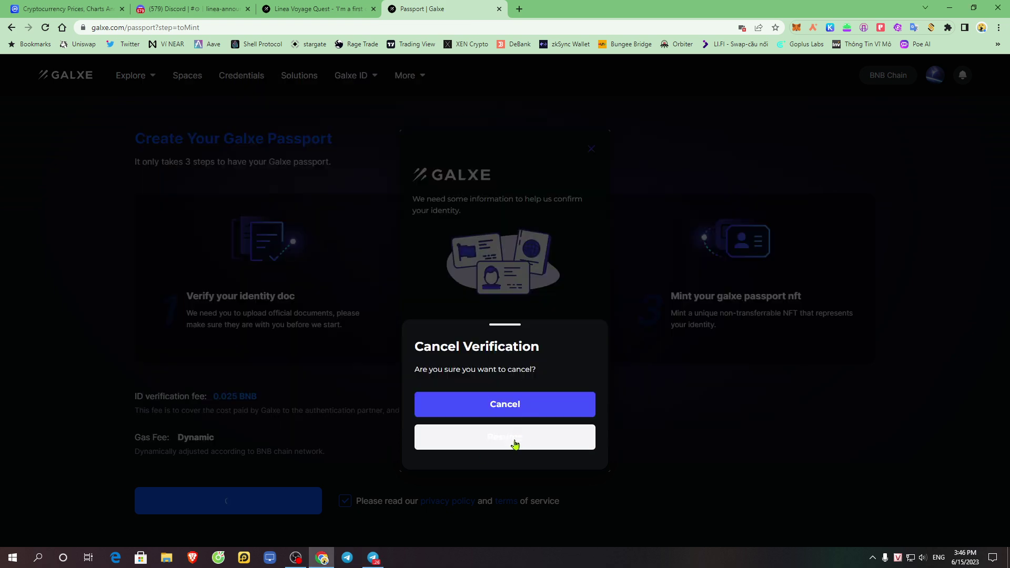
{"action": "left_click", "coordinate": [573, 411]}
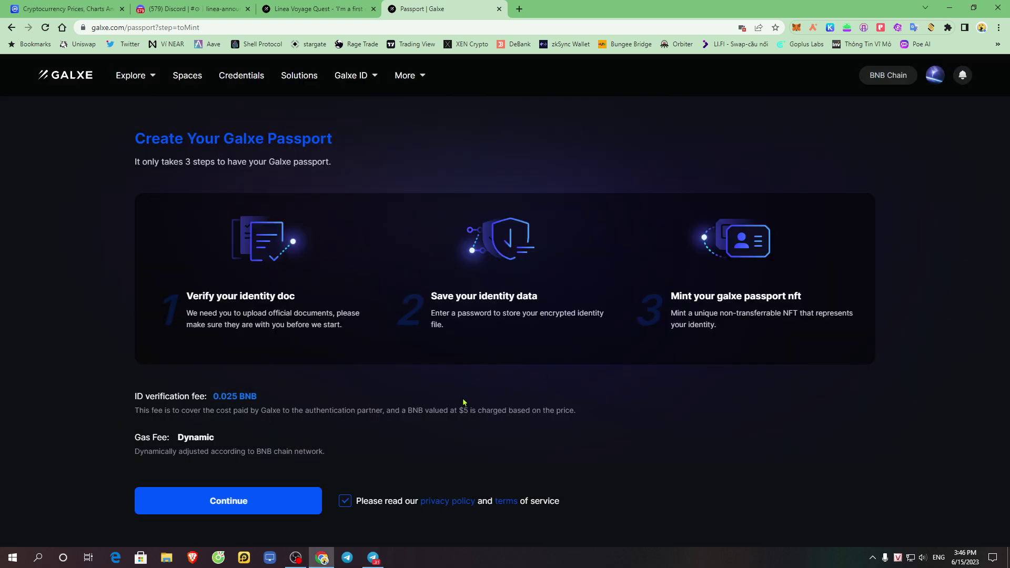
{"action": "key", "text": "ctrl+shift+Tab"}
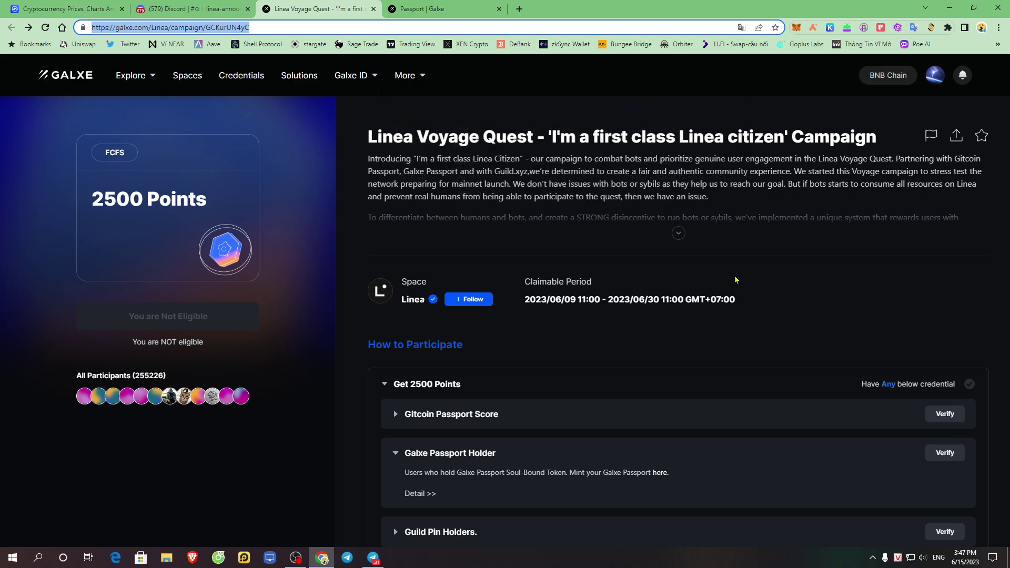
{"action": "mouse_move", "coordinate": [934, 74]}
{"action": "left_click", "coordinate": [893, 241]}
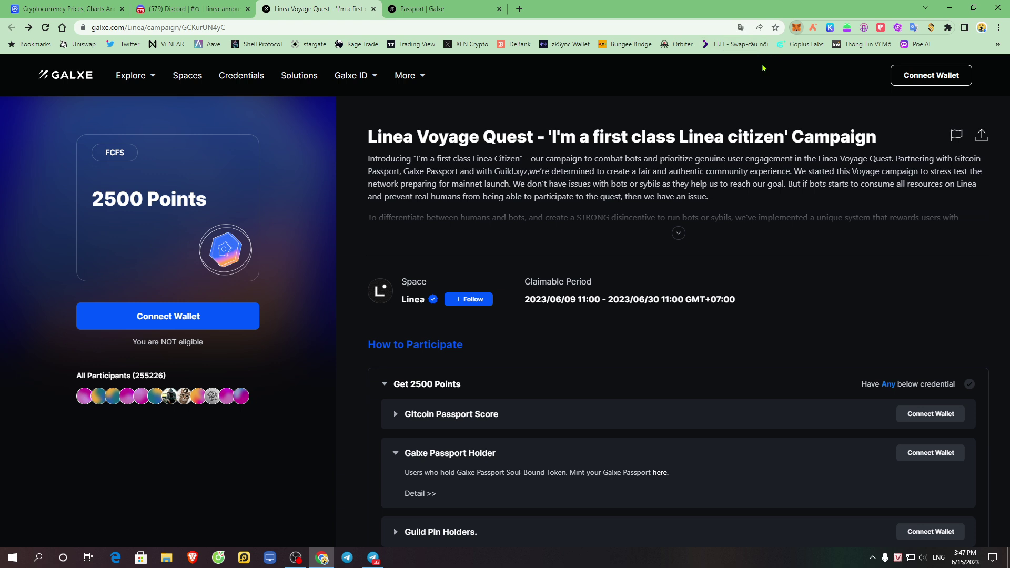
Check the current MetaMask account's options and switch MetaMask to the Trustwallet account
{"action": "left_click", "coordinate": [789, 90]}
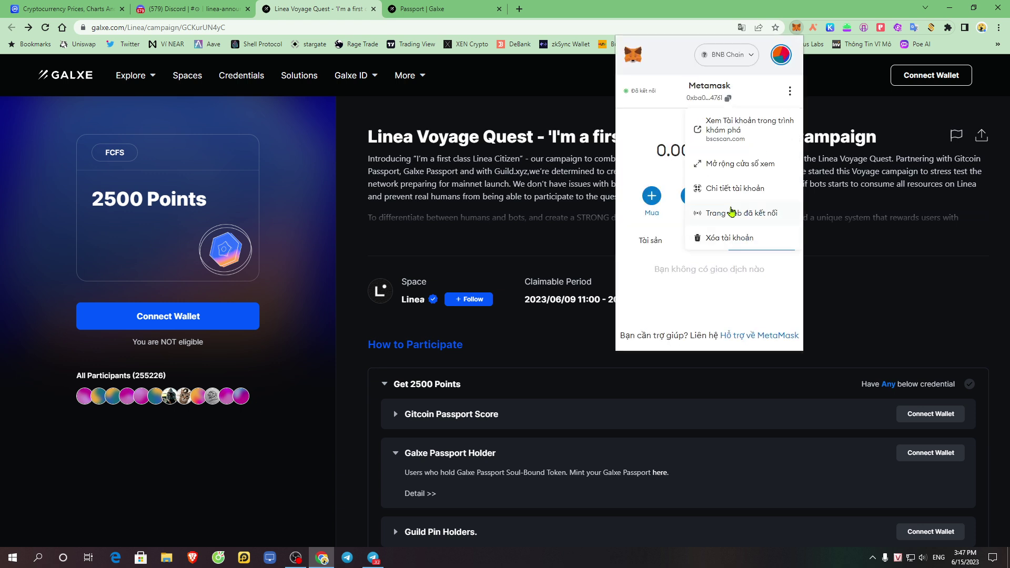
{"action": "left_click", "coordinate": [753, 218]}
{"action": "left_click", "coordinate": [765, 225]}
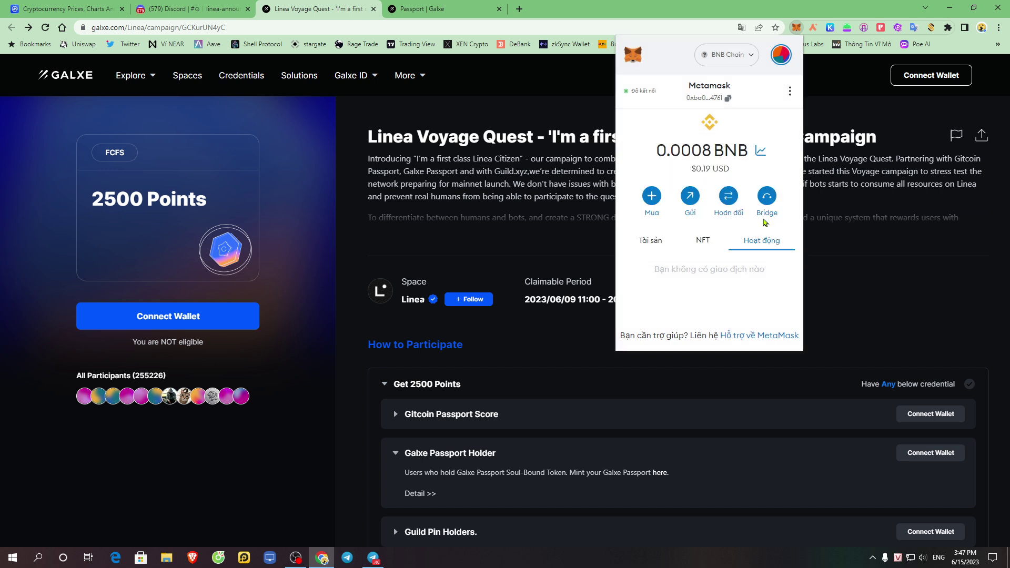
{"action": "left_click", "coordinate": [780, 55]}
{"action": "left_click", "coordinate": [757, 138]}
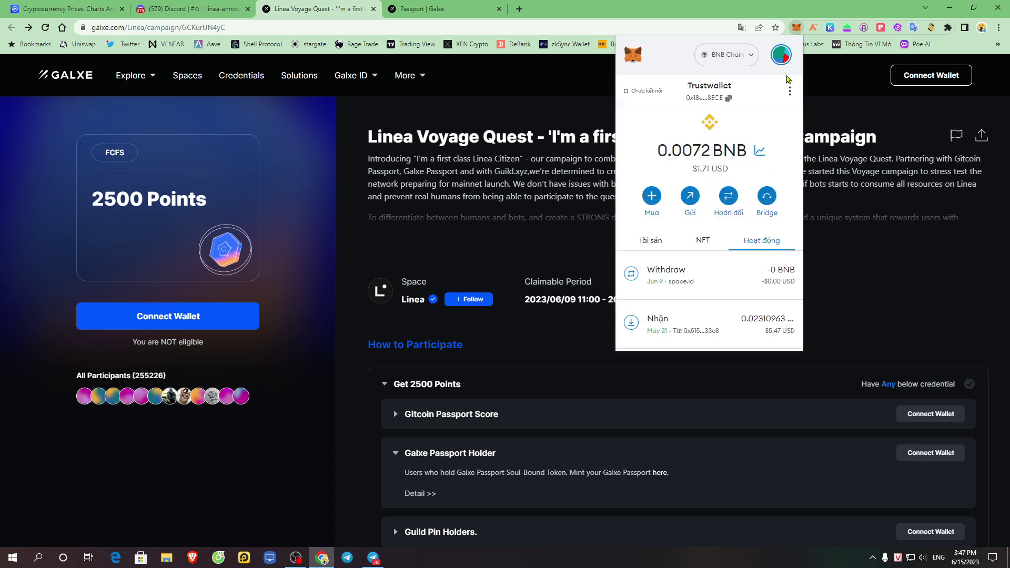
Connect the Trustwallet account to Galxe through MetaMask and approve the connection request
{"action": "left_click", "coordinate": [918, 76]}
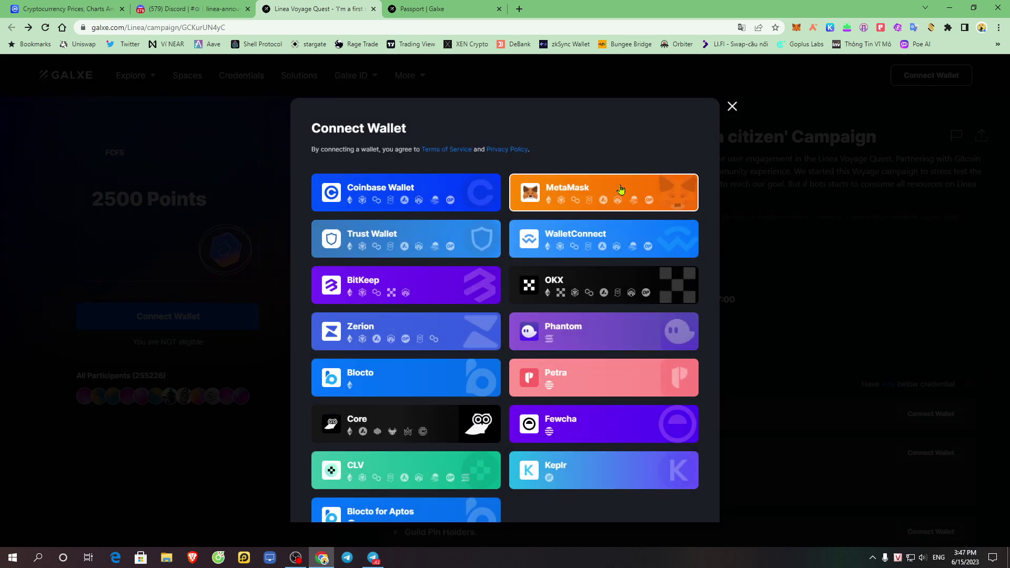
{"action": "left_click", "coordinate": [564, 205]}
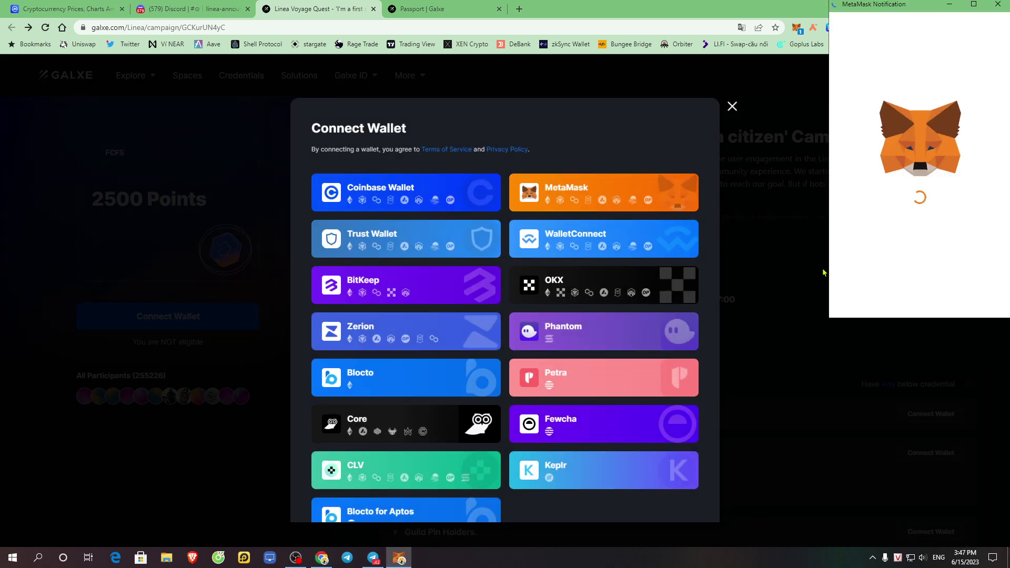
{"action": "left_click", "coordinate": [963, 295]}
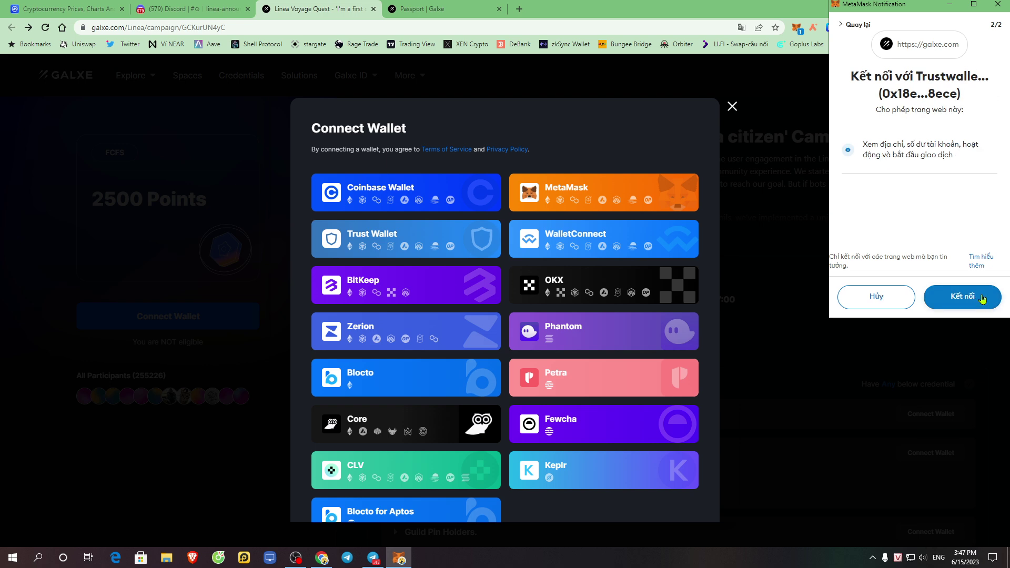
{"action": "left_click", "coordinate": [962, 295]}
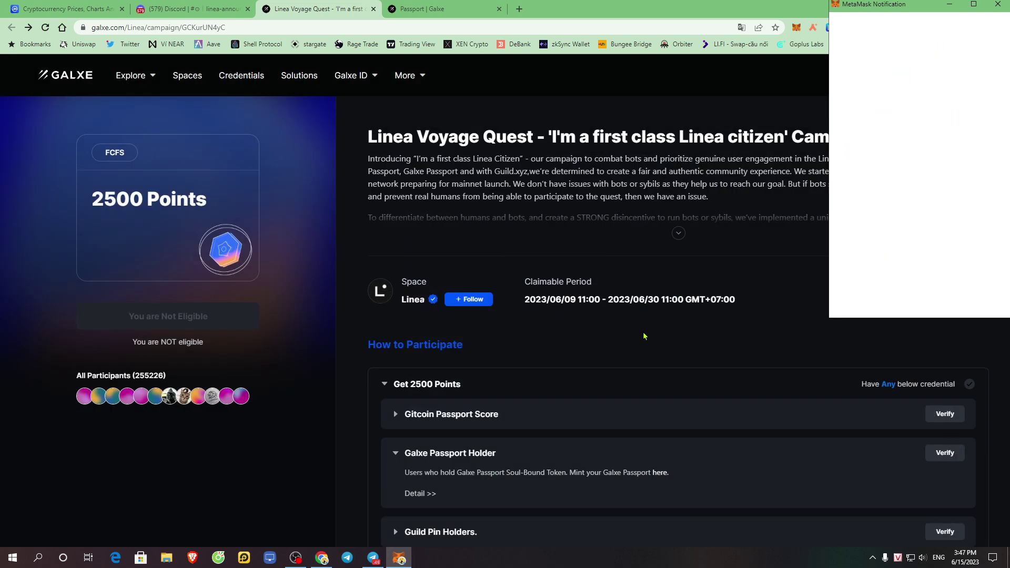
{"action": "left_click", "coordinate": [435, 387]}
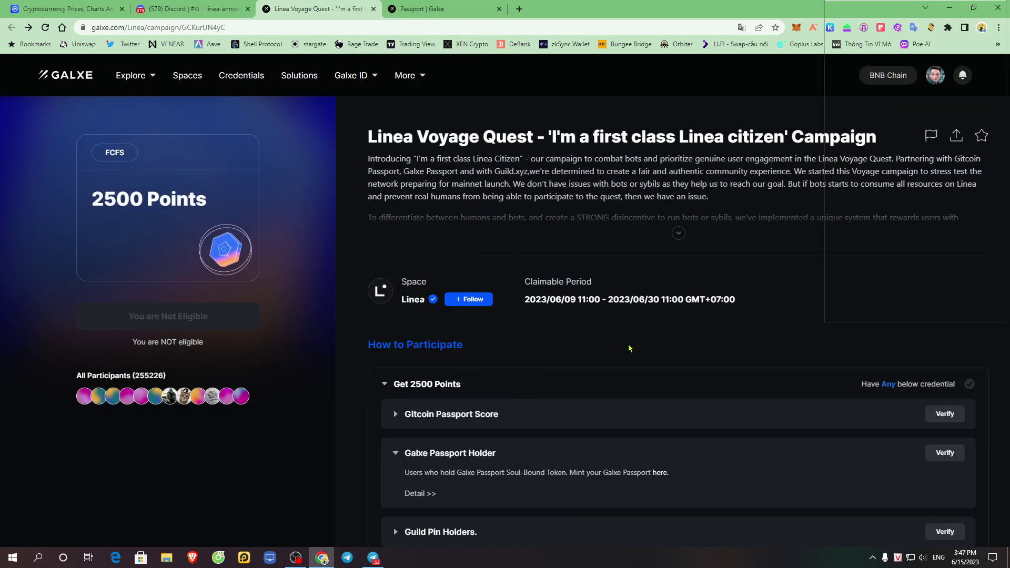
Sign the MetaMask request to log the Trustwallet account in to Galxe
{"action": "scroll", "coordinate": [626, 350], "scroll_direction": "down", "scroll_amount": 1}
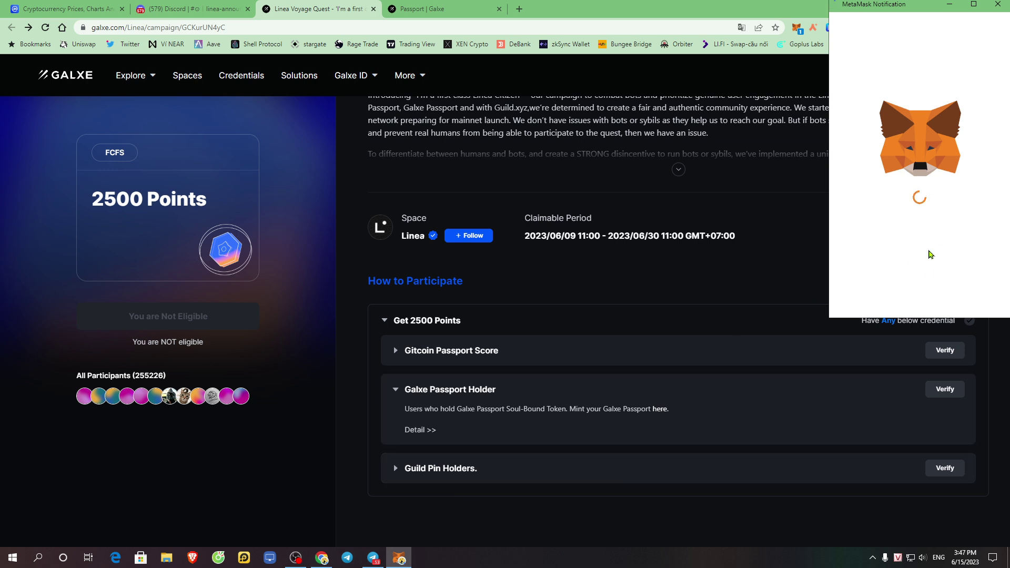
{"action": "scroll", "coordinate": [935, 266], "scroll_direction": "down", "scroll_amount": 5}
{"action": "left_click", "coordinate": [956, 296]}
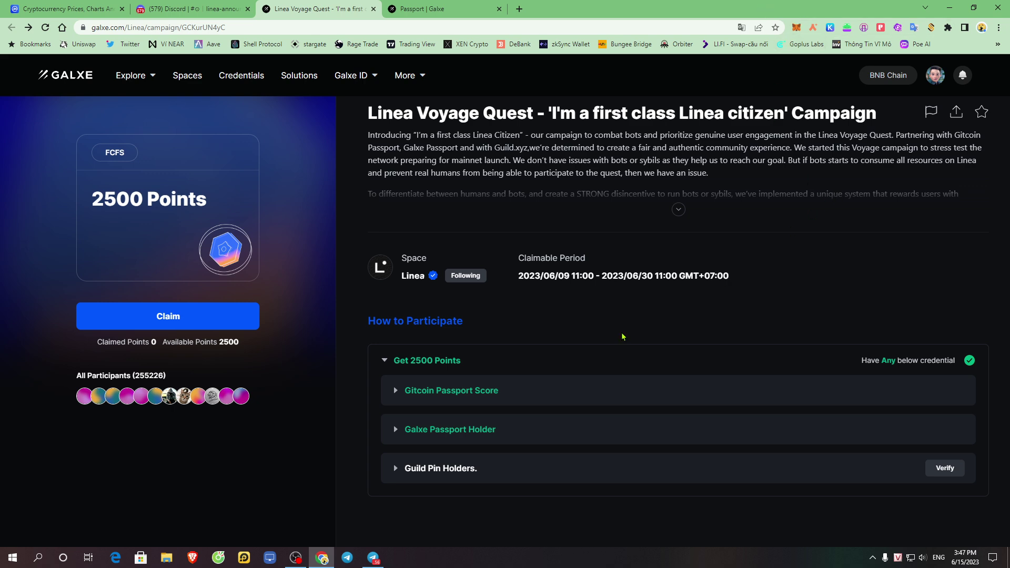
Open the Guild Pin Holders credential's details, close the leftover Passport page, and open the linked Linea guild page
{"action": "left_click", "coordinate": [463, 468]}
{"action": "scroll", "coordinate": [452, 466], "scroll_direction": "down", "scroll_amount": 1}
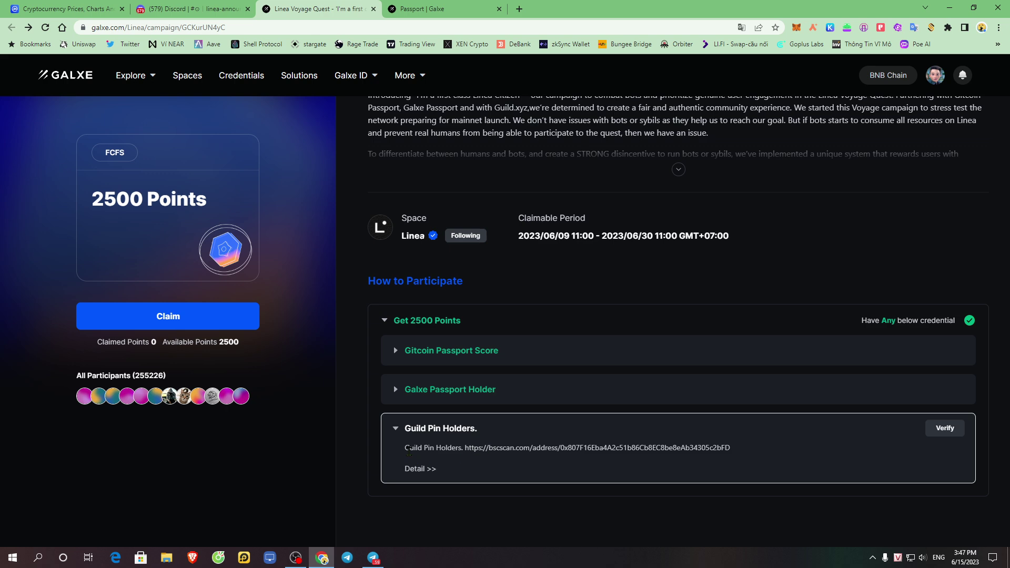
{"action": "left_click", "coordinate": [420, 468]}
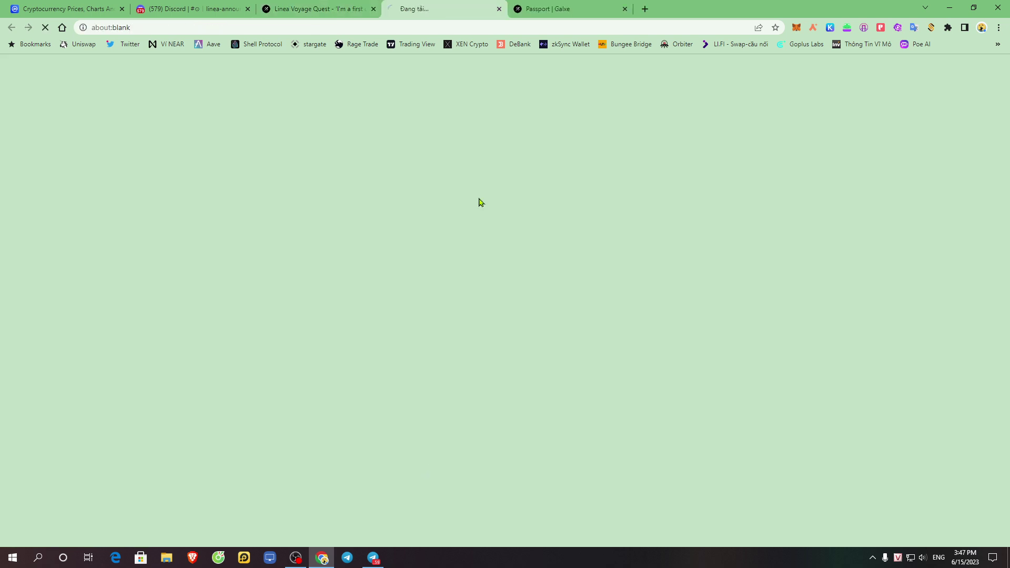
{"action": "left_click", "coordinate": [557, 9]}
{"action": "left_click", "coordinate": [624, 9]}
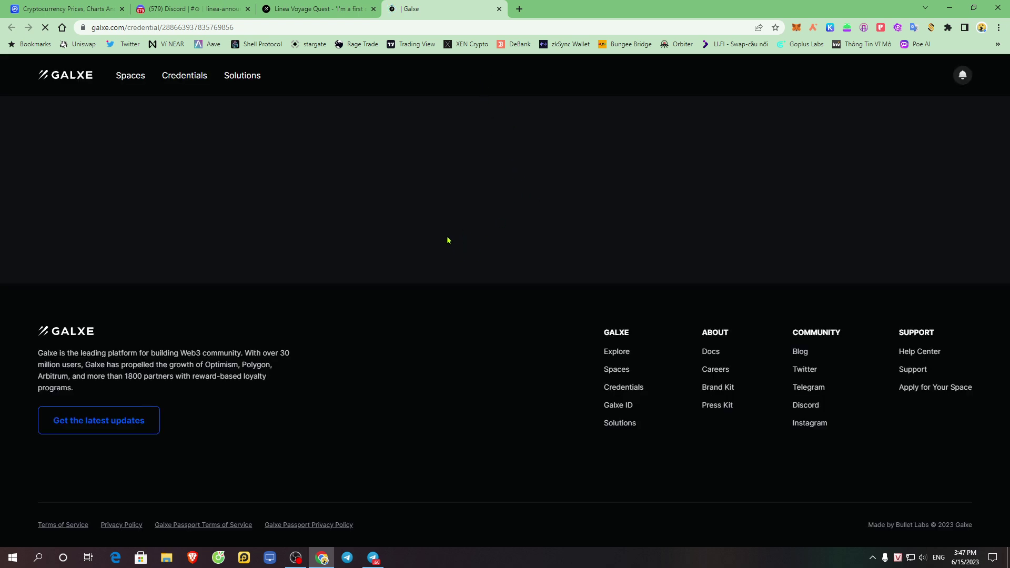
{"action": "left_click", "coordinate": [367, 240]}
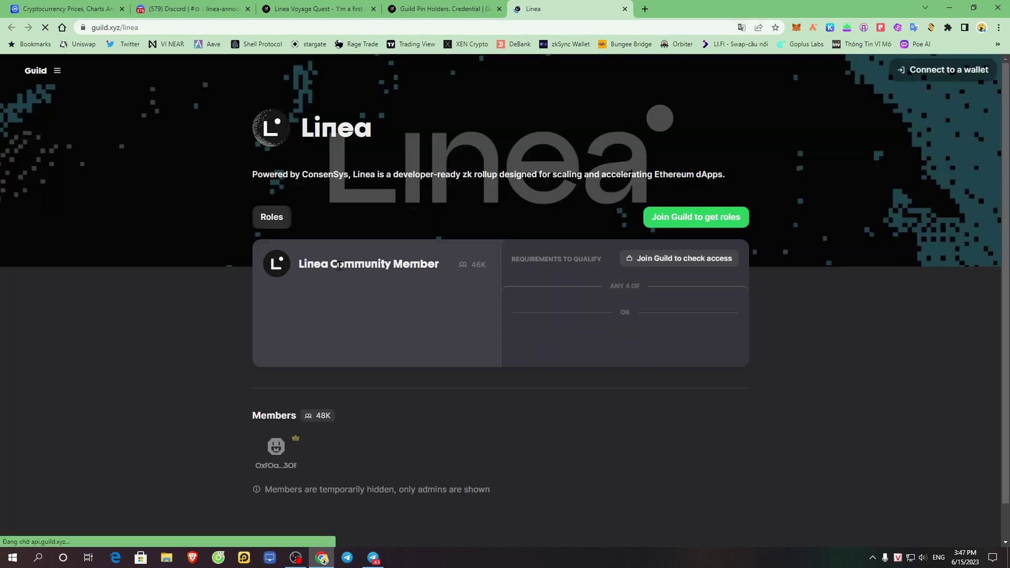
Highlight the Linea Community Member role and check the ConsenSys server's options on Discord
{"action": "left_click_drag", "start_coordinate": [303, 263], "coordinate": [394, 264]}
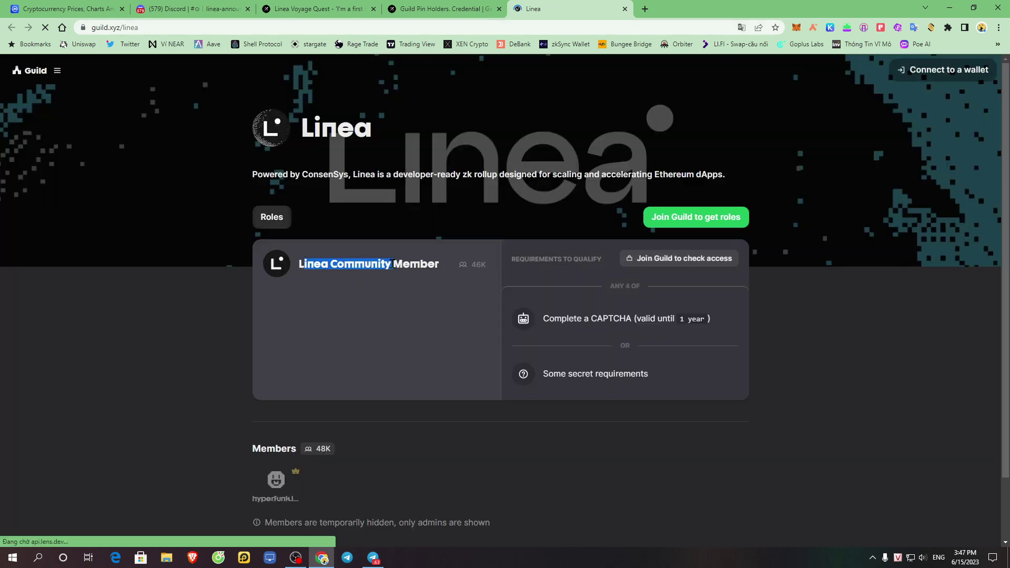
{"action": "left_click", "coordinate": [201, 6]}
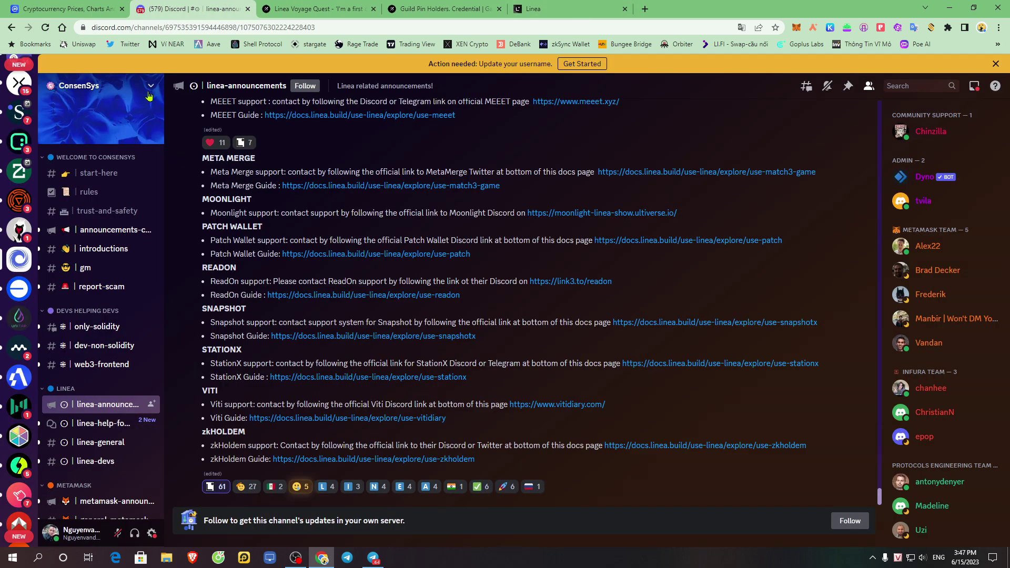
{"action": "left_click", "coordinate": [150, 103]}
{"action": "left_click", "coordinate": [97, 135]}
{"action": "left_click", "coordinate": [522, 7]}
Review the campaign's Guild Pin Holders requirement, return to the Linea guild page, and place its tab beside the campaign's
{"action": "left_click", "coordinate": [367, 5]}
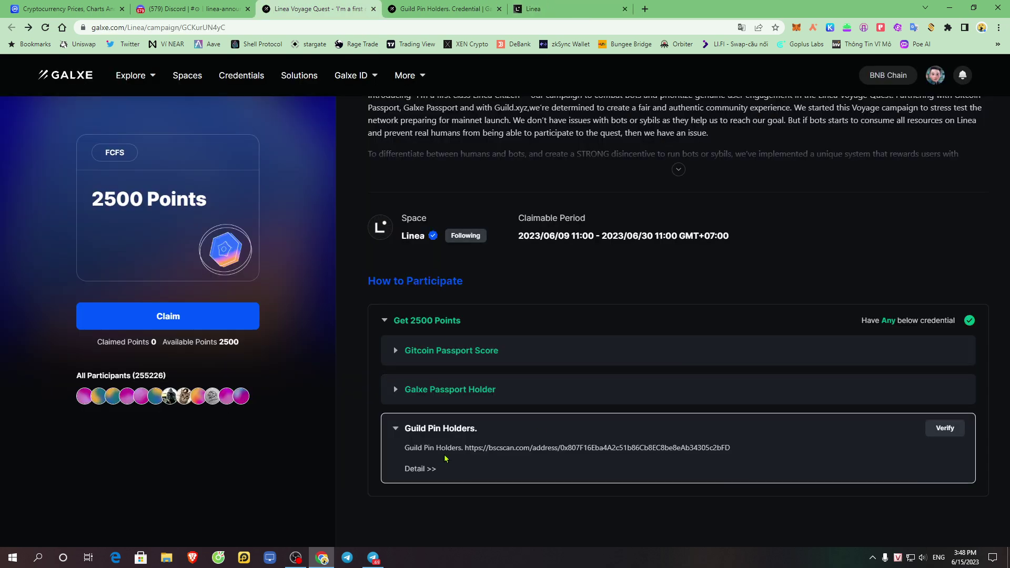
{"action": "scroll", "coordinate": [488, 433], "scroll_direction": "up", "scroll_amount": 1}
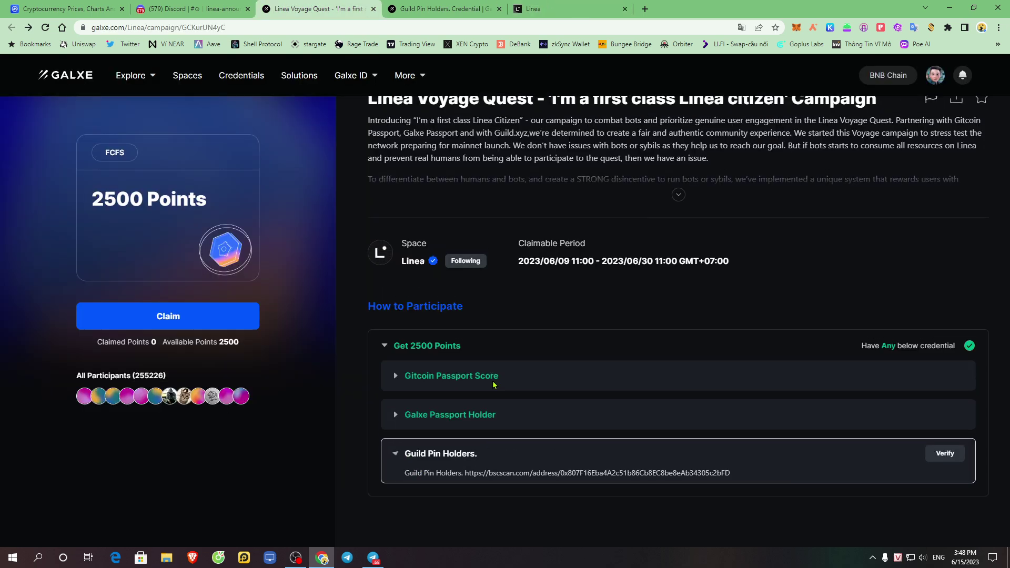
{"action": "scroll", "coordinate": [487, 422], "scroll_direction": "down", "scroll_amount": 1}
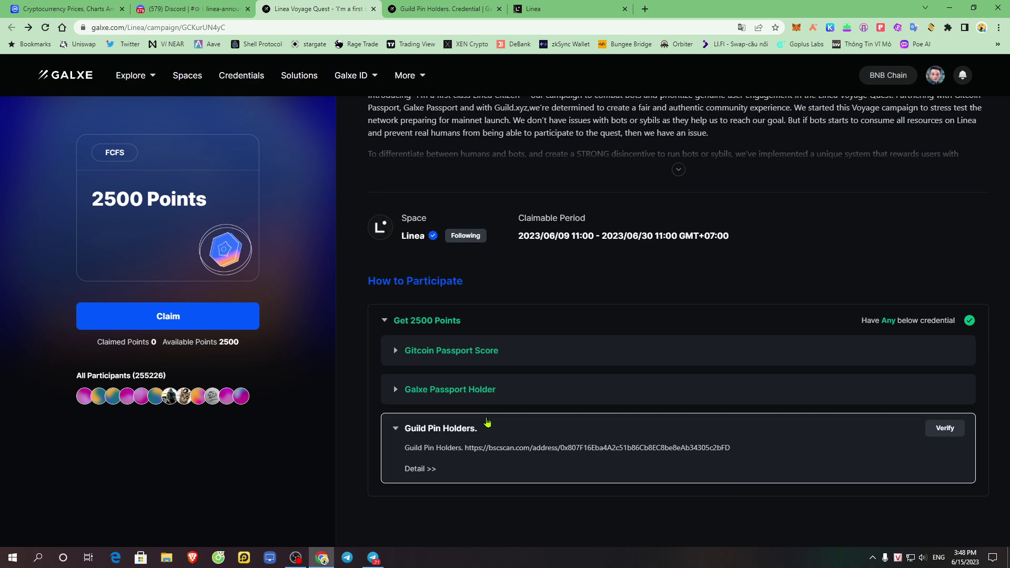
{"action": "left_click", "coordinate": [537, 6]}
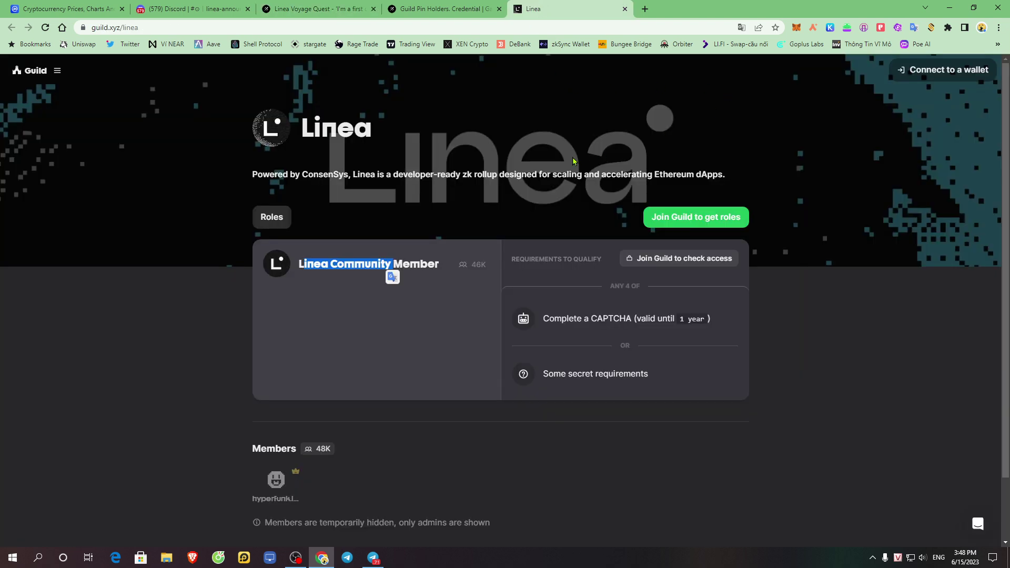
{"action": "left_click", "coordinate": [443, 320]}
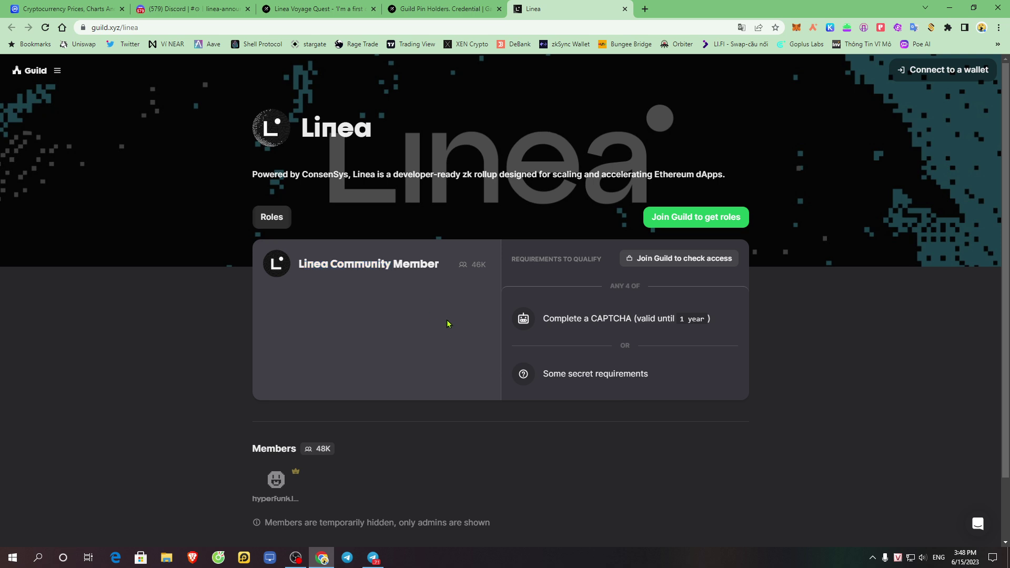
{"action": "left_click_drag", "start_coordinate": [502, 5], "coordinate": [463, 6]}
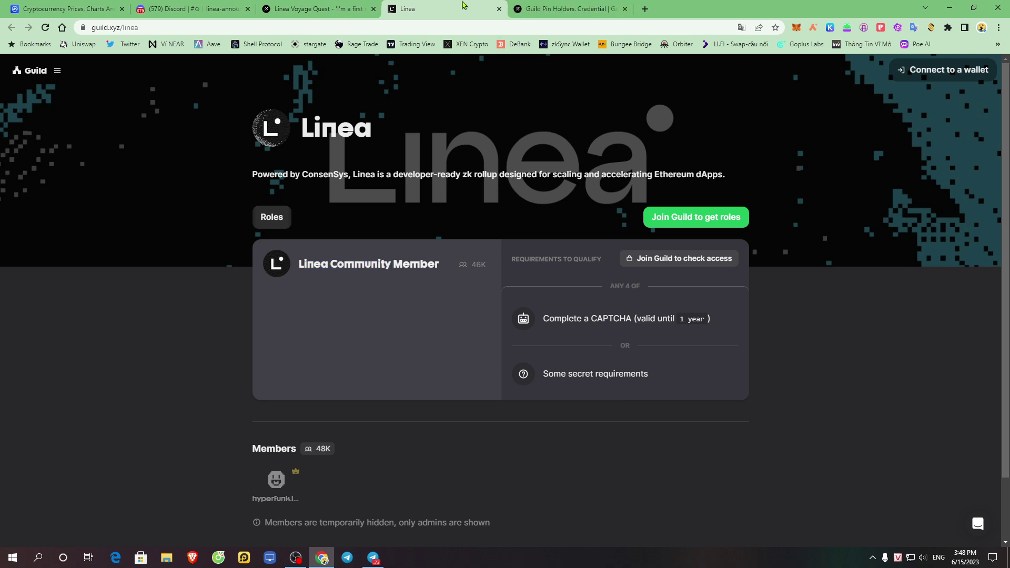
Start joining the Linea guild and connect the Trustwallet account through MetaMask
{"action": "left_click", "coordinate": [697, 225]}
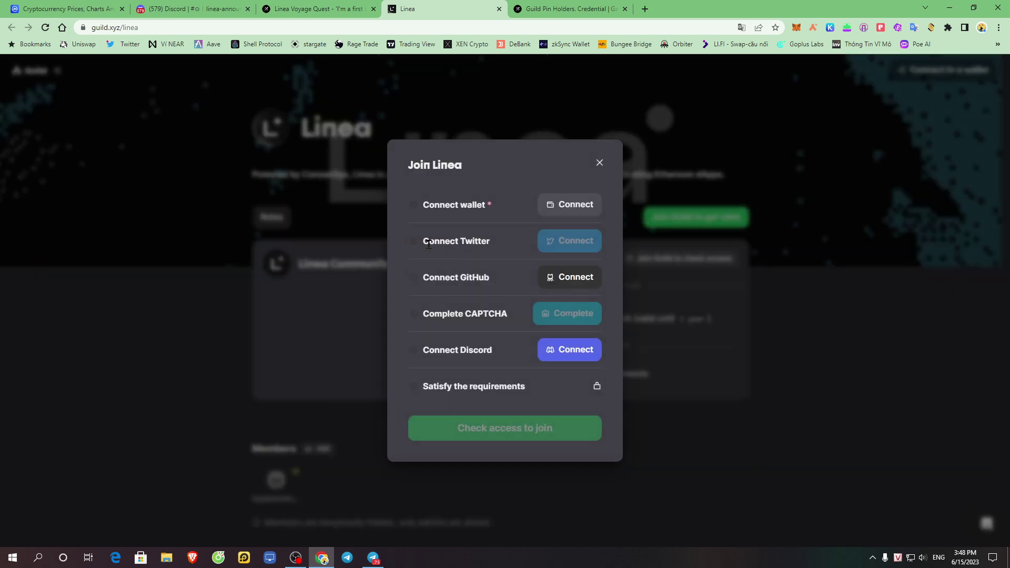
{"action": "left_click_drag", "start_coordinate": [416, 205], "coordinate": [500, 209]}
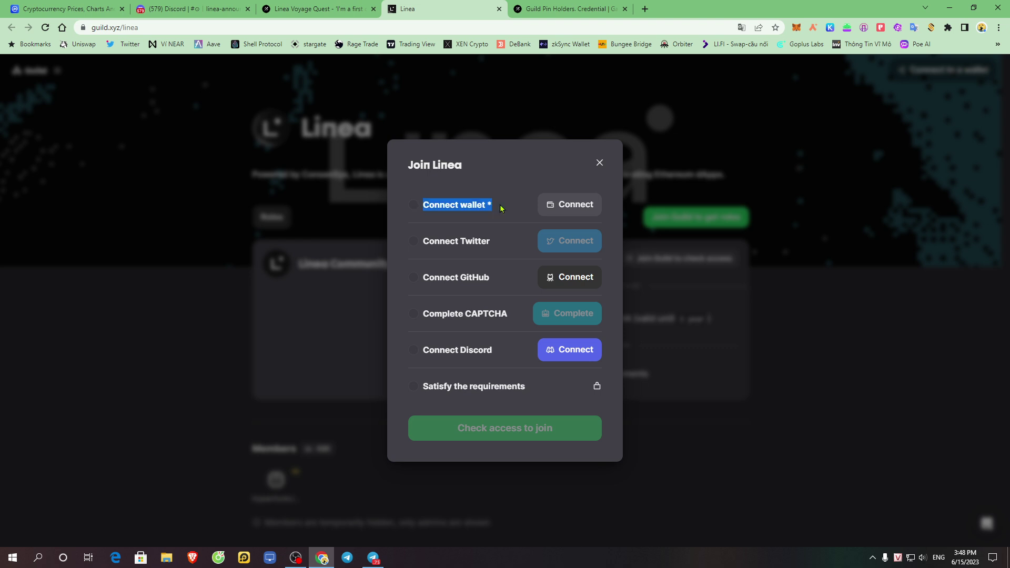
{"action": "left_click", "coordinate": [568, 206]}
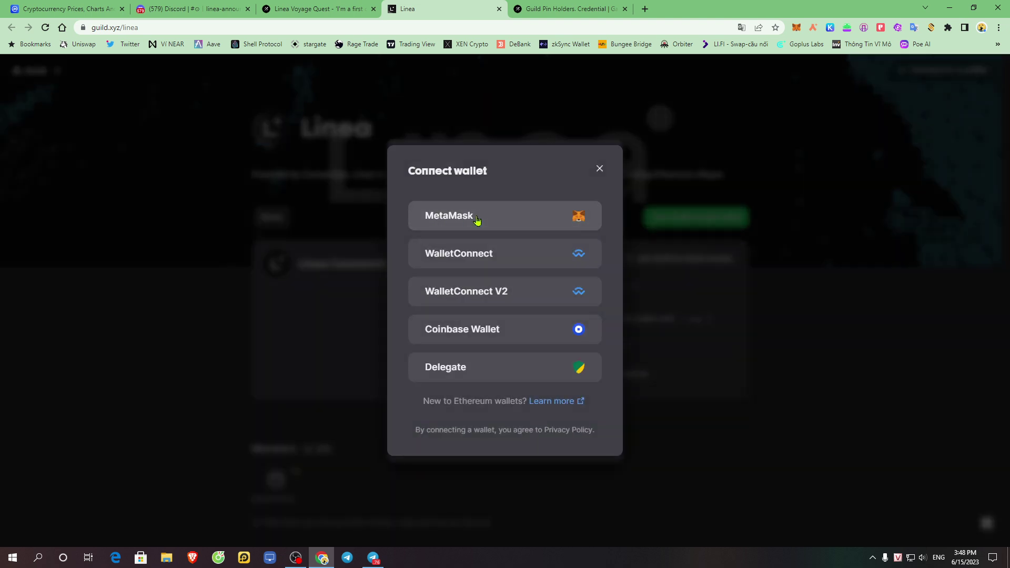
{"action": "left_click", "coordinate": [477, 221]}
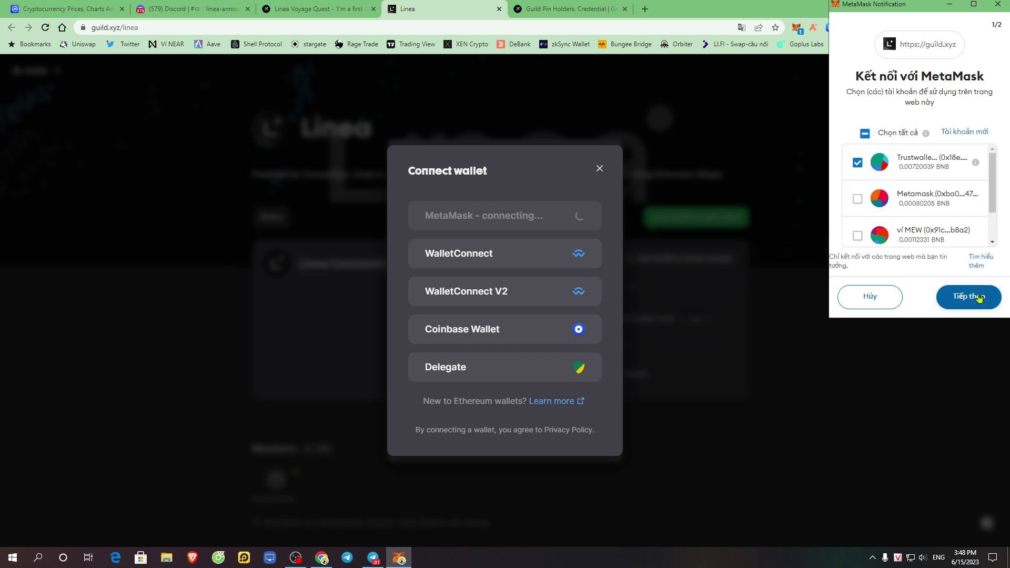
{"action": "left_click", "coordinate": [979, 297]}
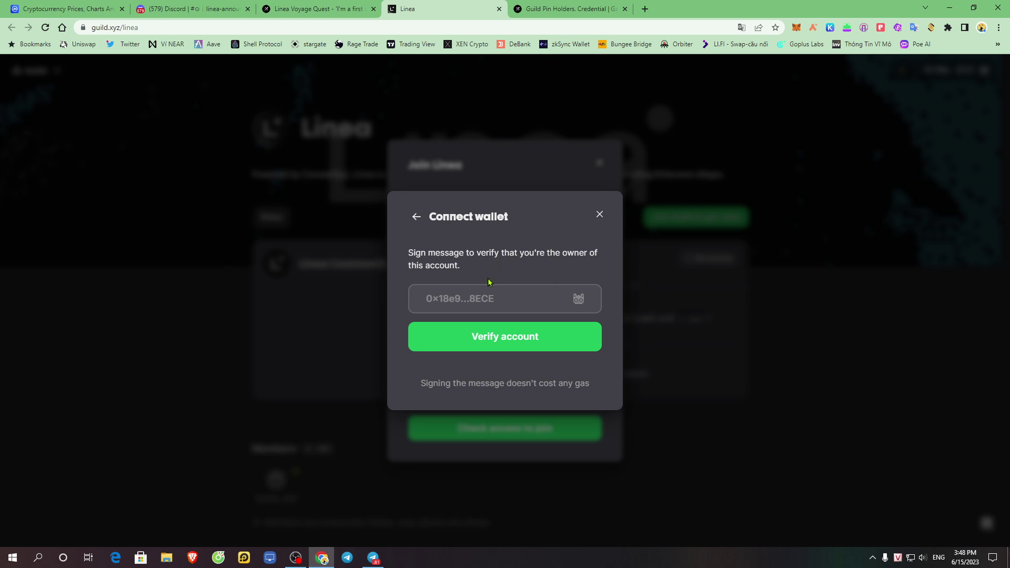
Verify ownership of the connected wallet on Guild by signing the message in MetaMask
{"action": "left_click_drag", "start_coordinate": [424, 265], "coordinate": [510, 253]}
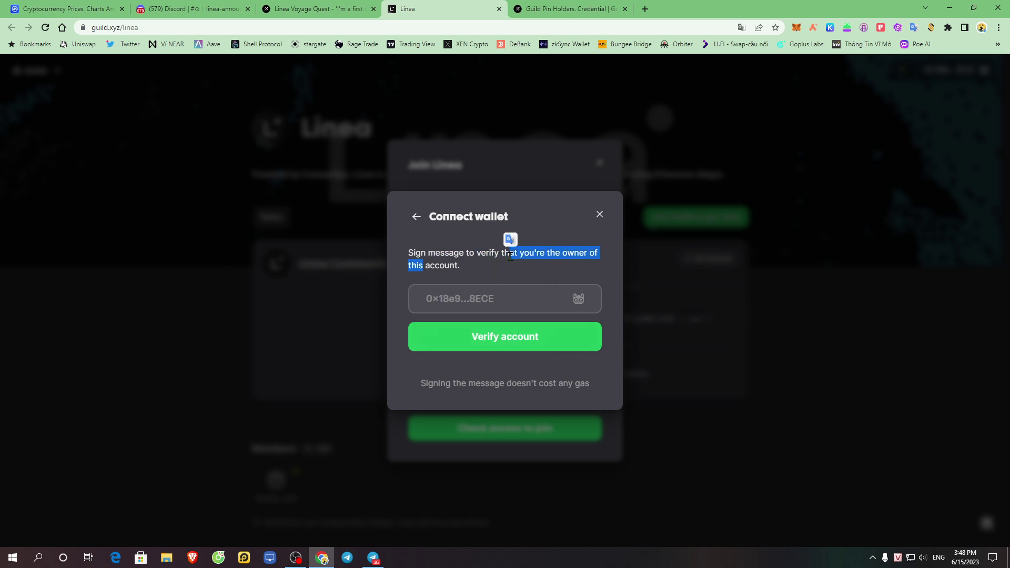
{"action": "left_click", "coordinate": [524, 349]}
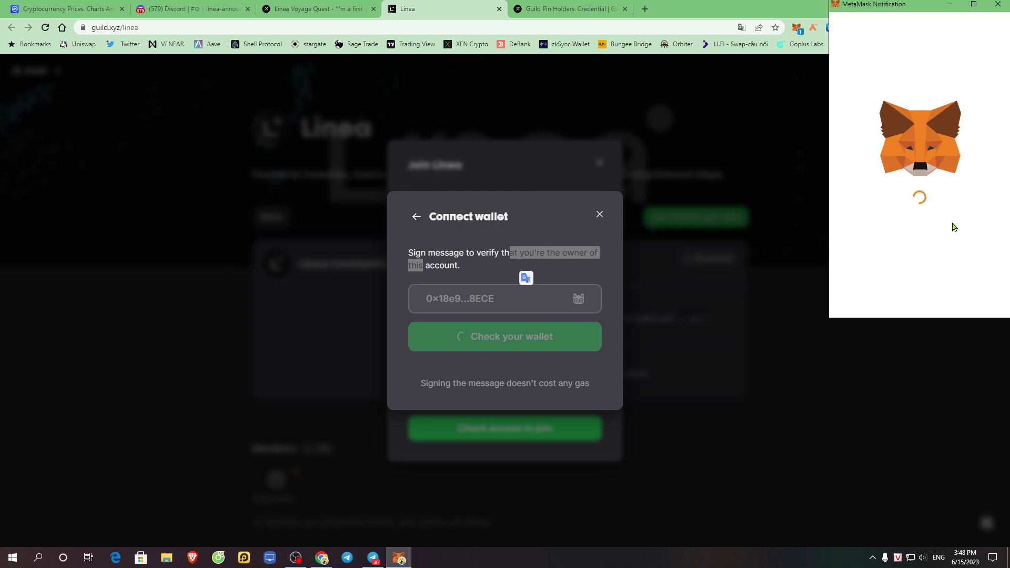
{"action": "scroll", "coordinate": [927, 245], "scroll_direction": "down", "scroll_amount": 5}
{"action": "left_click", "coordinate": [960, 297]}
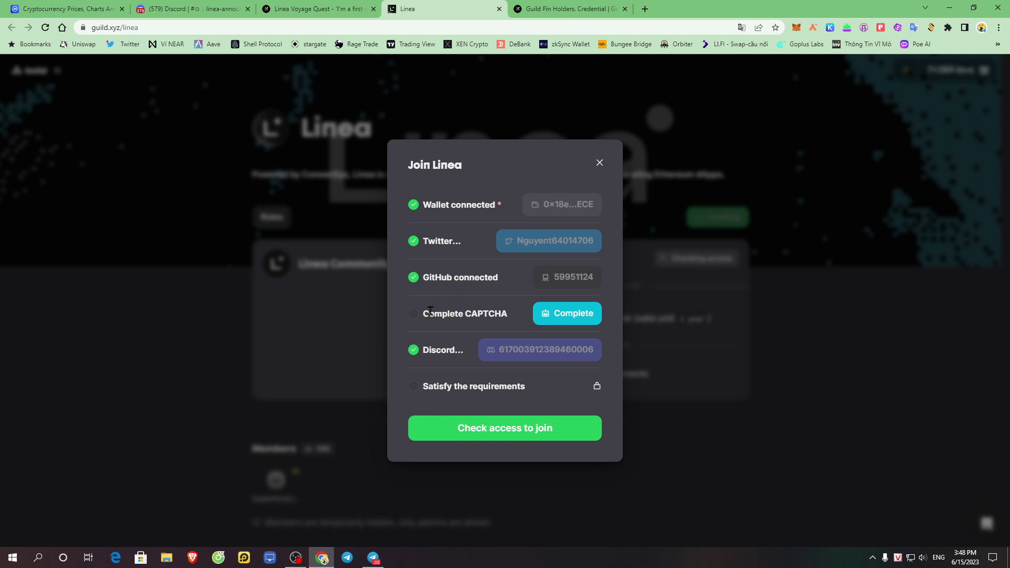
Highlight the CAPTCHA, Twitter, GitHub and Discord requirements for joining the Linea guild
{"action": "left_click_drag", "start_coordinate": [429, 310], "coordinate": [508, 316]}
{"action": "left_click_drag", "start_coordinate": [437, 240], "coordinate": [506, 241]}
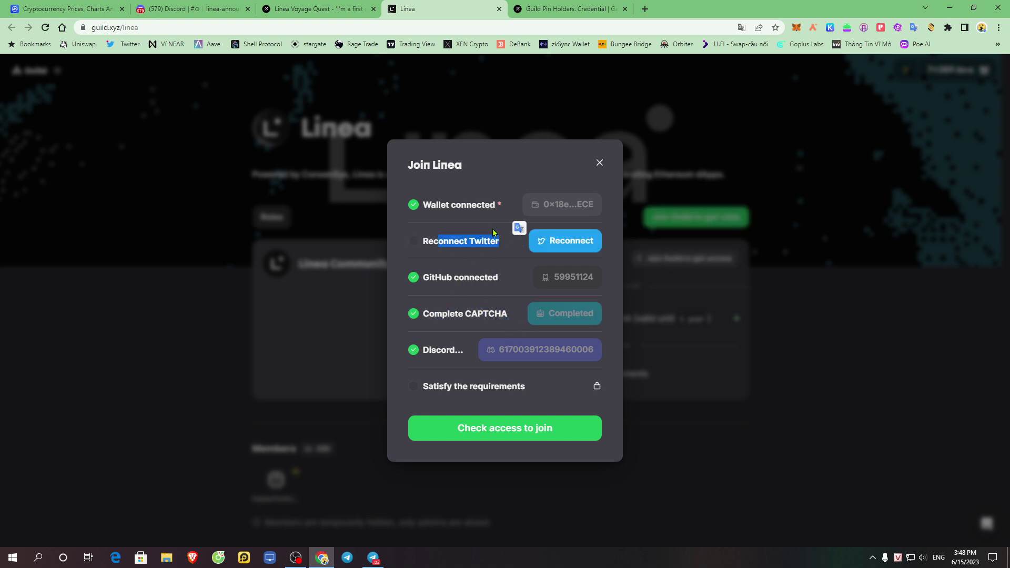
{"action": "left_click", "coordinate": [506, 240]}
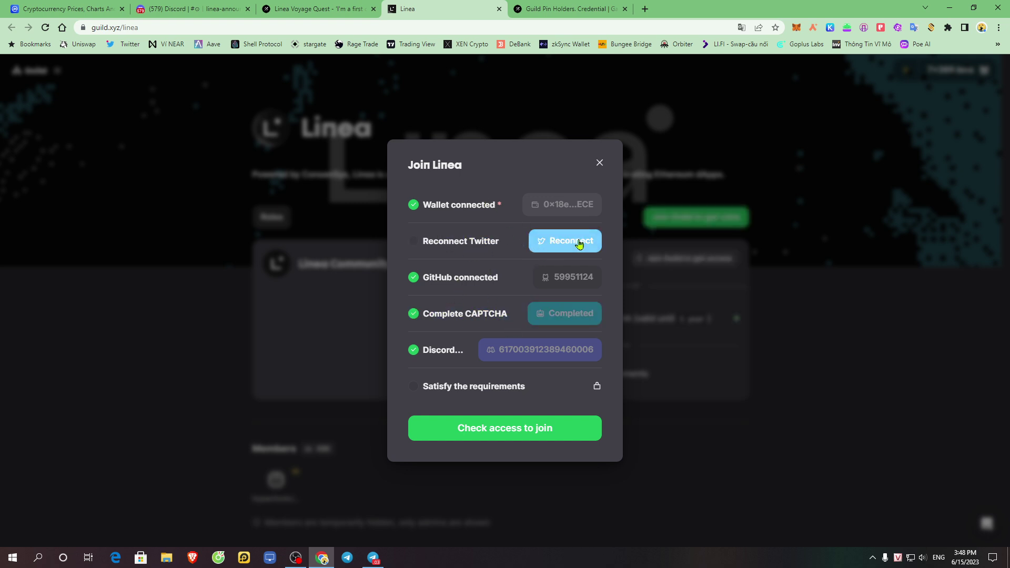
{"action": "left_click_drag", "start_coordinate": [435, 277], "coordinate": [498, 277]}
{"action": "left_click_drag", "start_coordinate": [423, 351], "coordinate": [470, 352]}
{"action": "left_click", "coordinate": [503, 303]}
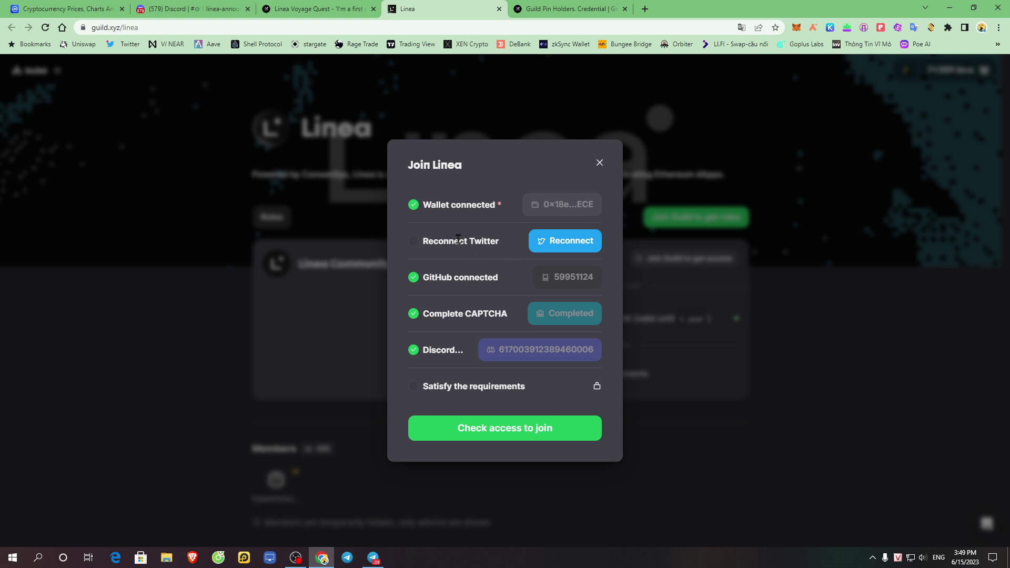
Try to reconnect Twitter to Guild by authorizing Guild.xyz to access the account
{"action": "left_click_drag", "start_coordinate": [421, 247], "coordinate": [498, 243]}
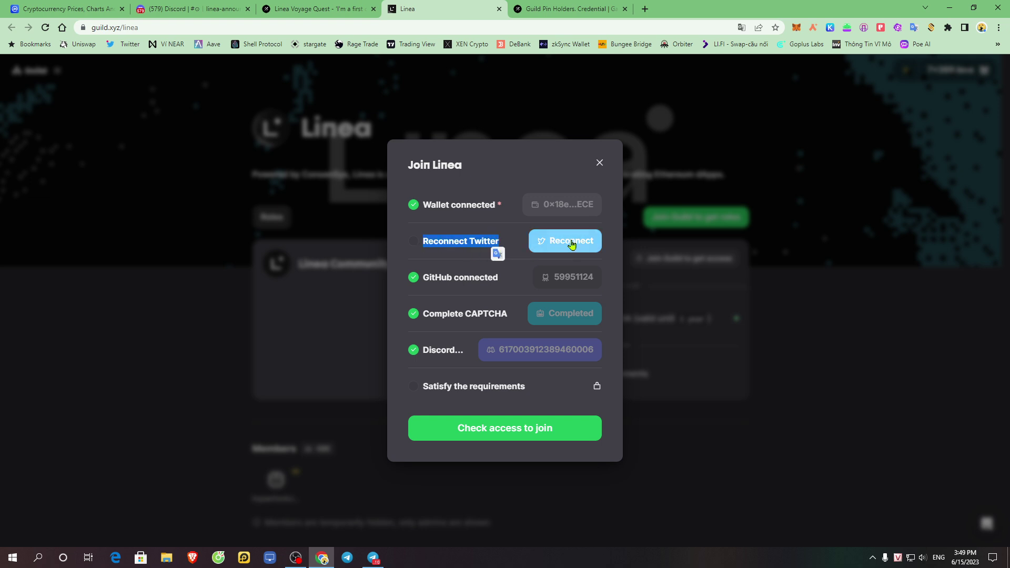
{"action": "left_click", "coordinate": [503, 226]}
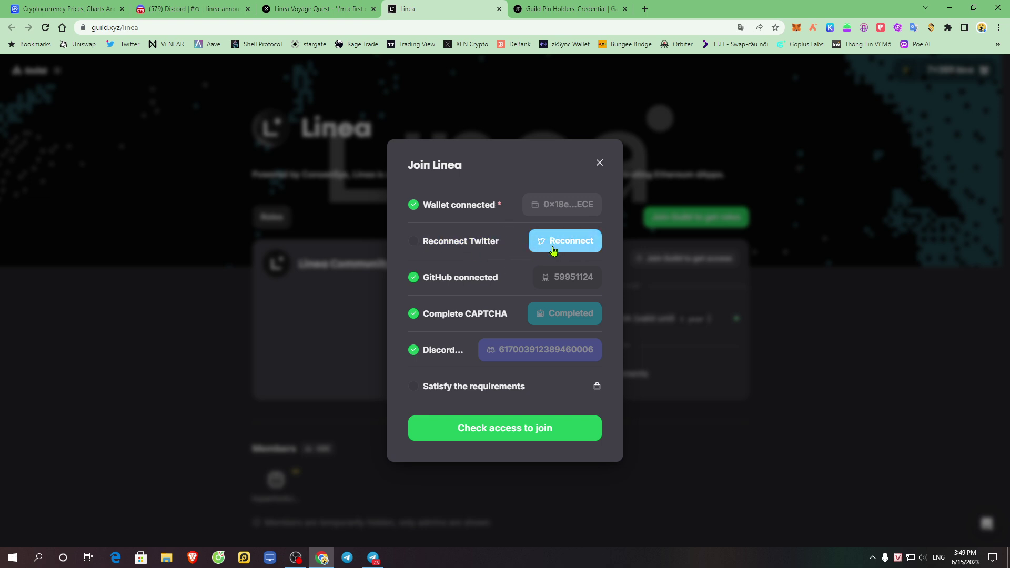
{"action": "left_click", "coordinate": [560, 250]}
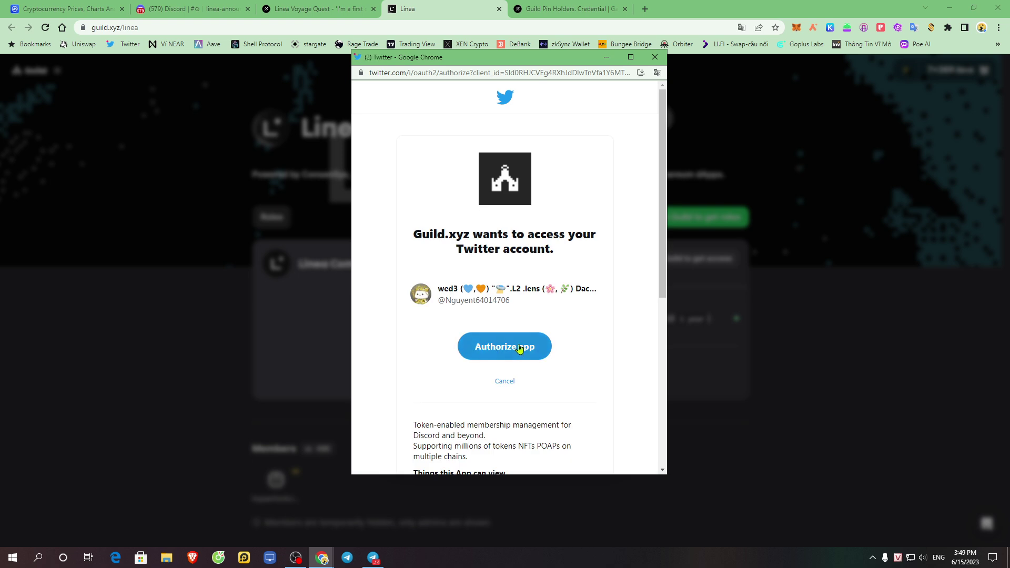
{"action": "left_click", "coordinate": [537, 349]}
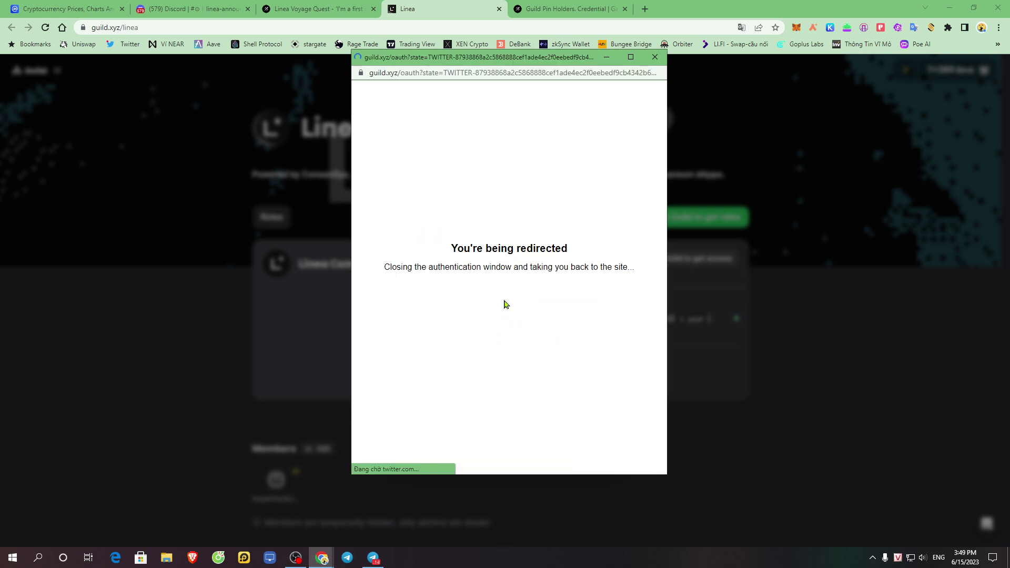
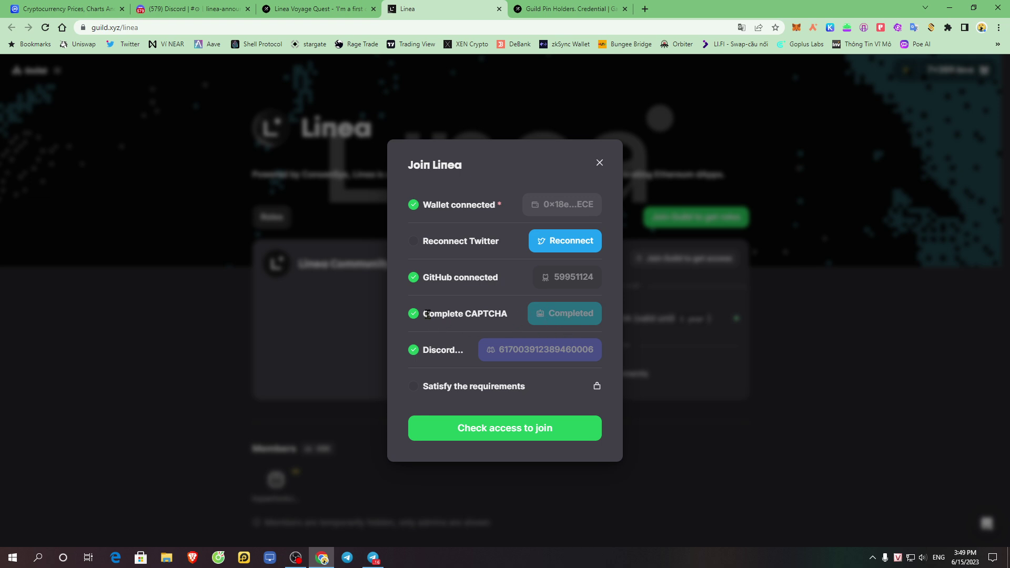
Point out the CAPTCHA requirement, reconnect Twitter once more, and authorize Guild.xyz's access to the account
{"action": "left_click_drag", "start_coordinate": [428, 314], "coordinate": [522, 319]}
{"action": "left_click", "coordinate": [553, 320]}
{"action": "left_click_drag", "start_coordinate": [449, 315], "coordinate": [480, 325]}
{"action": "left_click", "coordinate": [483, 298]}
{"action": "left_click", "coordinate": [565, 241]}
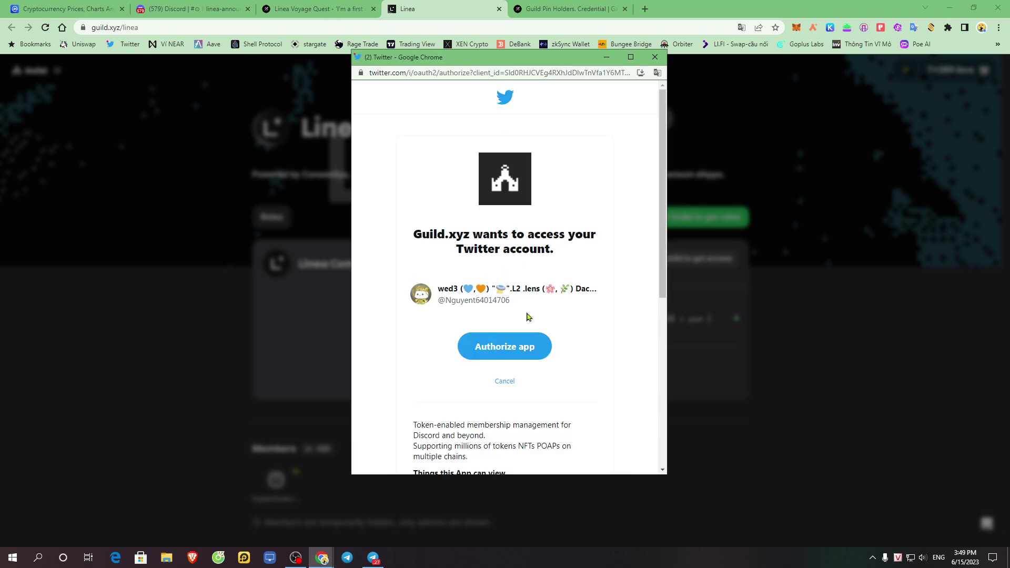
{"action": "left_click", "coordinate": [504, 347]}
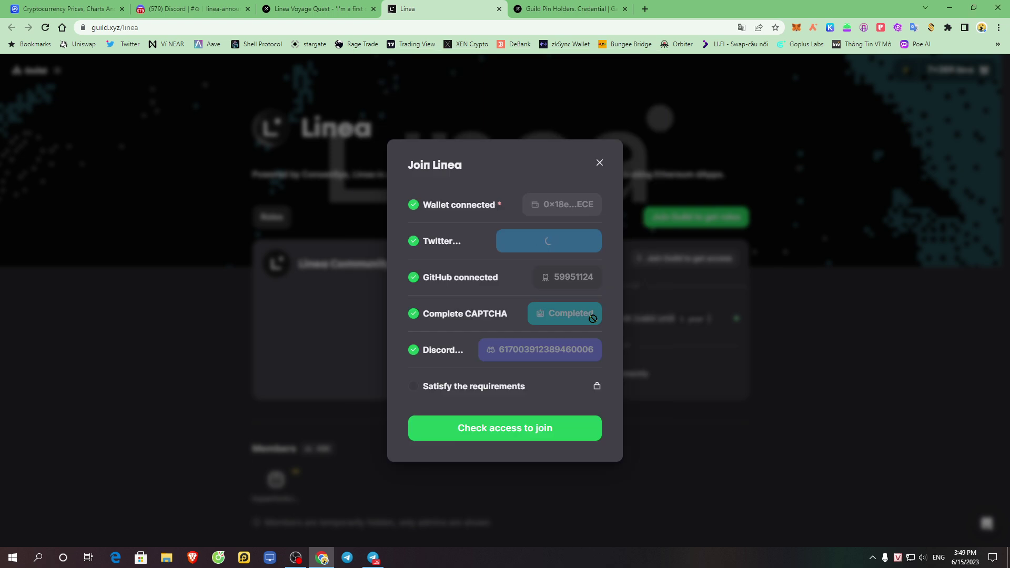
Recheck the Twitter, GitHub and CAPTCHA items in the guild's join checklist, highlighting the CAPTCHA line
{"action": "double_click", "coordinate": [442, 241]}
{"action": "left_click_drag", "start_coordinate": [498, 277], "coordinate": [494, 268]}
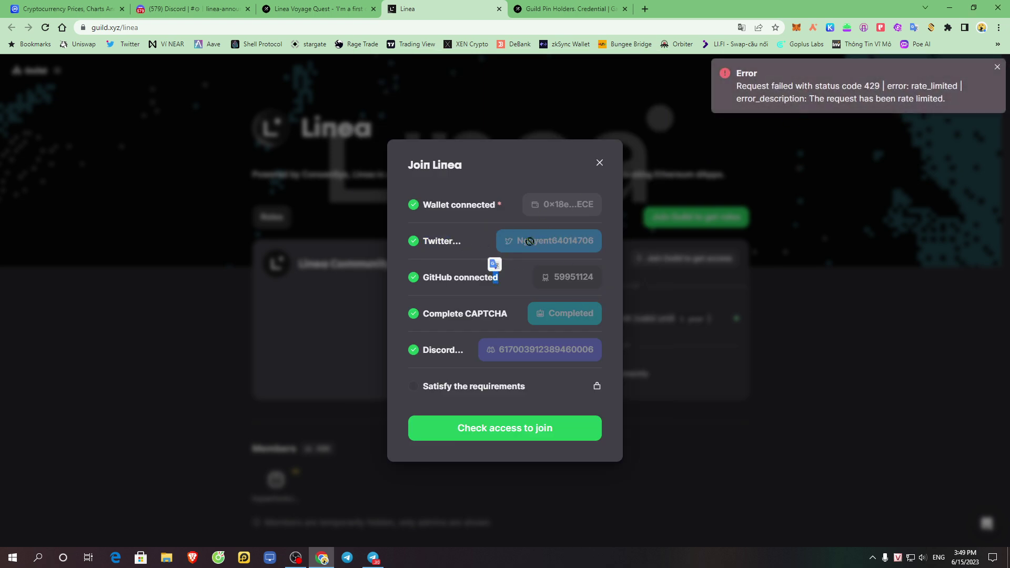
{"action": "left_click", "coordinate": [481, 278]}
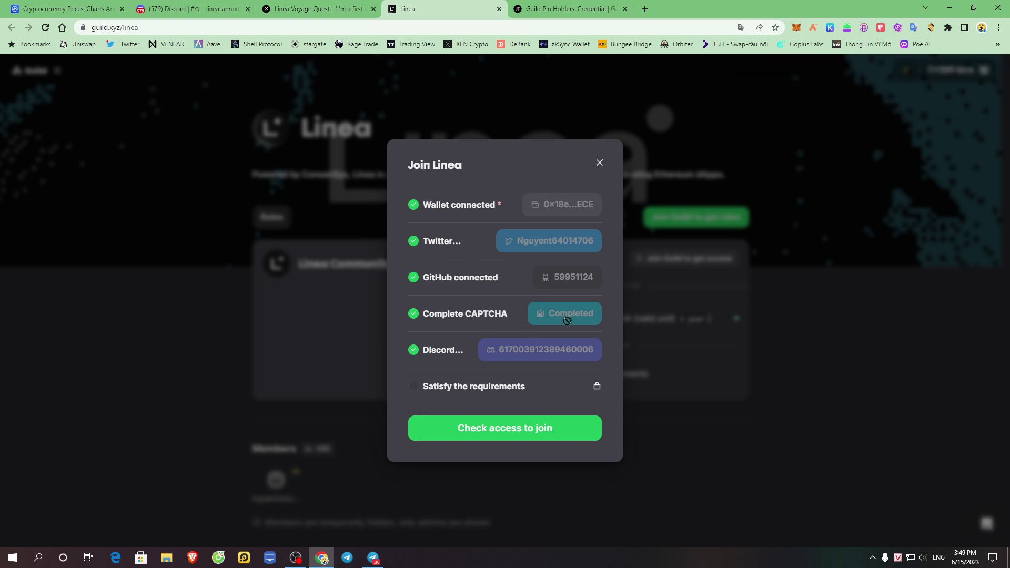
{"action": "left_click_drag", "start_coordinate": [446, 315], "coordinate": [514, 318]}
{"action": "left_click", "coordinate": [471, 272]}
{"action": "left_click_drag", "start_coordinate": [424, 316], "coordinate": [510, 319]}
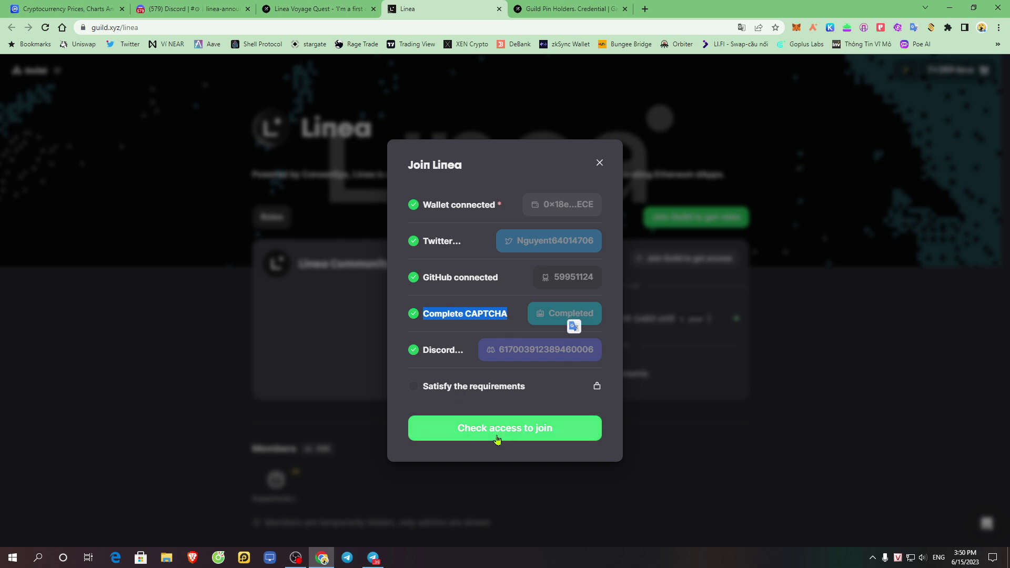
Check access to join the Linea guild, and expand the Linea Community Member role's requirements
{"action": "mouse_move", "coordinate": [417, 389]}
{"action": "left_mouse_down"}
{"action": "mouse_move", "coordinate": [526, 388]}
{"action": "mouse_move", "coordinate": [404, 386]}
{"action": "left_mouse_up"}
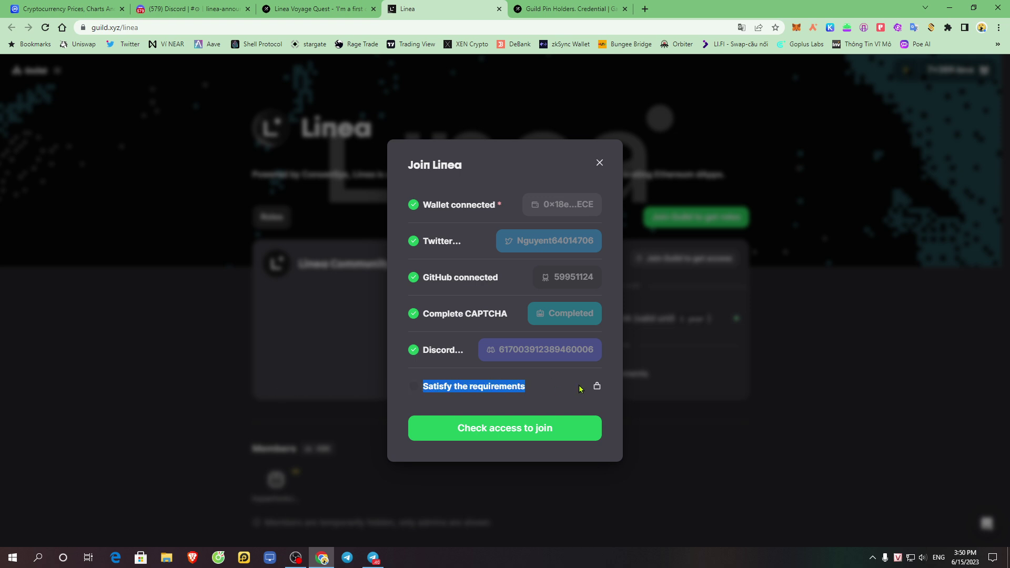
{"action": "left_click", "coordinate": [526, 436]}
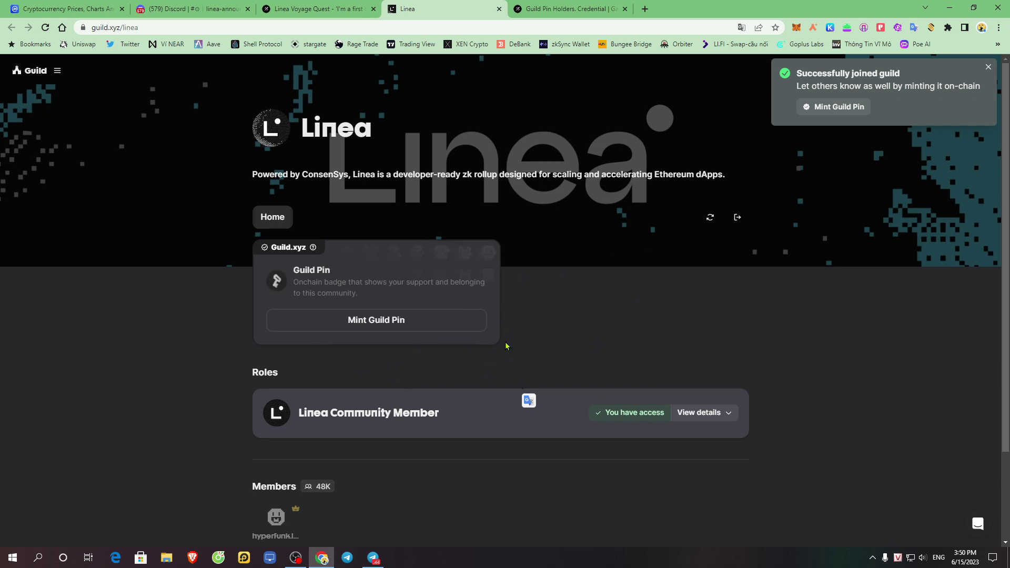
{"action": "left_click_drag", "start_coordinate": [308, 416], "coordinate": [439, 418]}
{"action": "left_click", "coordinate": [708, 413]}
{"action": "scroll", "coordinate": [718, 429], "scroll_direction": "down", "scroll_amount": 4}
{"action": "scroll", "coordinate": [626, 305], "scroll_direction": "up", "scroll_amount": 3}
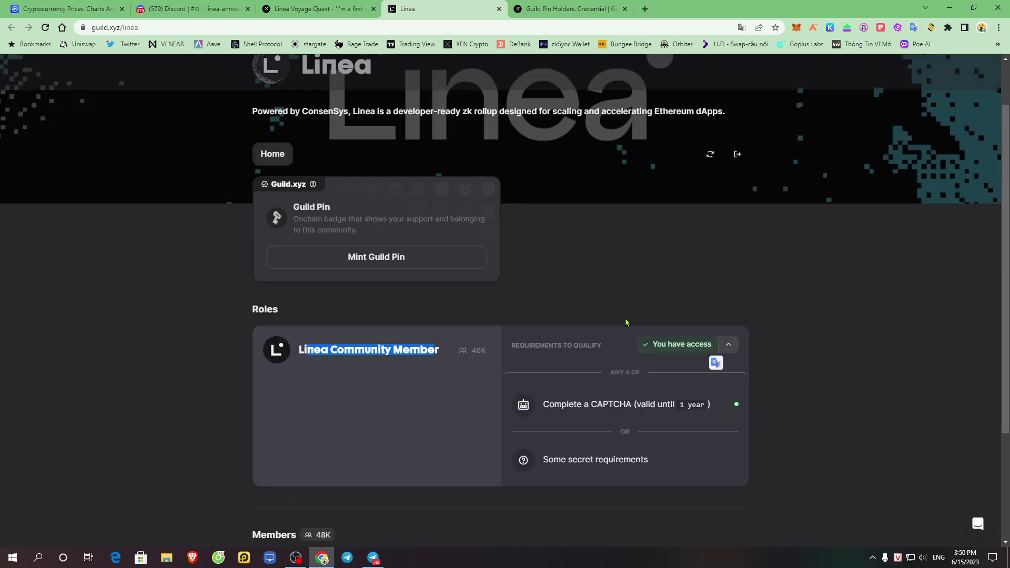
{"action": "scroll", "coordinate": [408, 298], "scroll_direction": "up", "scroll_amount": 1}
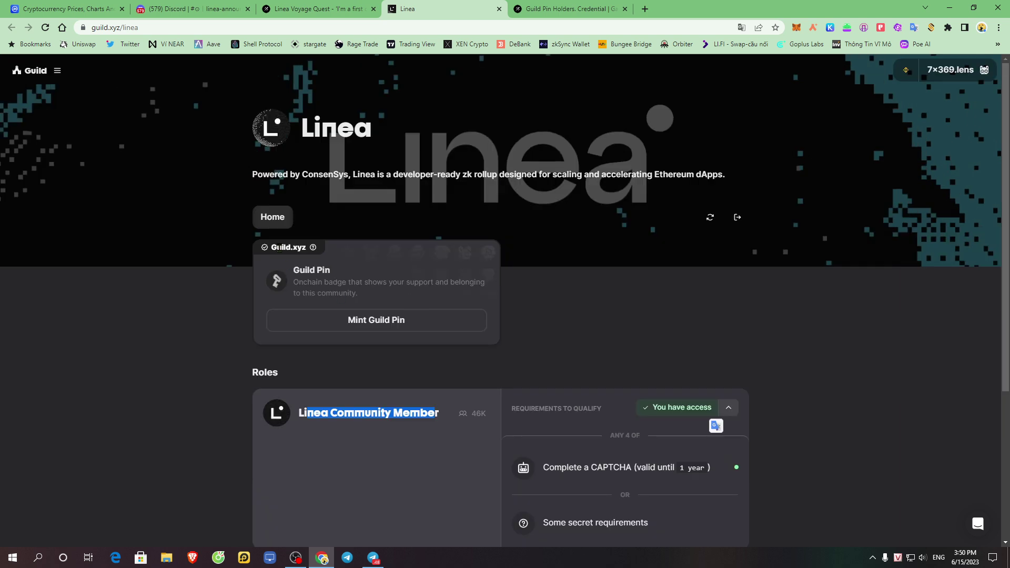
Open the Guild Pin minting dialog for Linea and expand the minting fee breakdown
{"action": "left_click", "coordinate": [298, 274]}
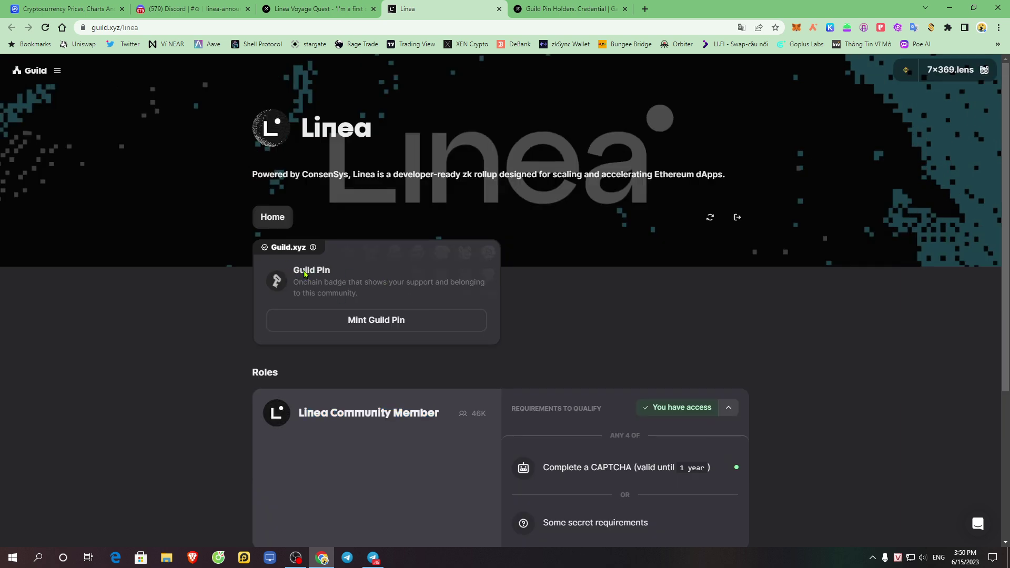
{"action": "left_click", "coordinate": [390, 329]}
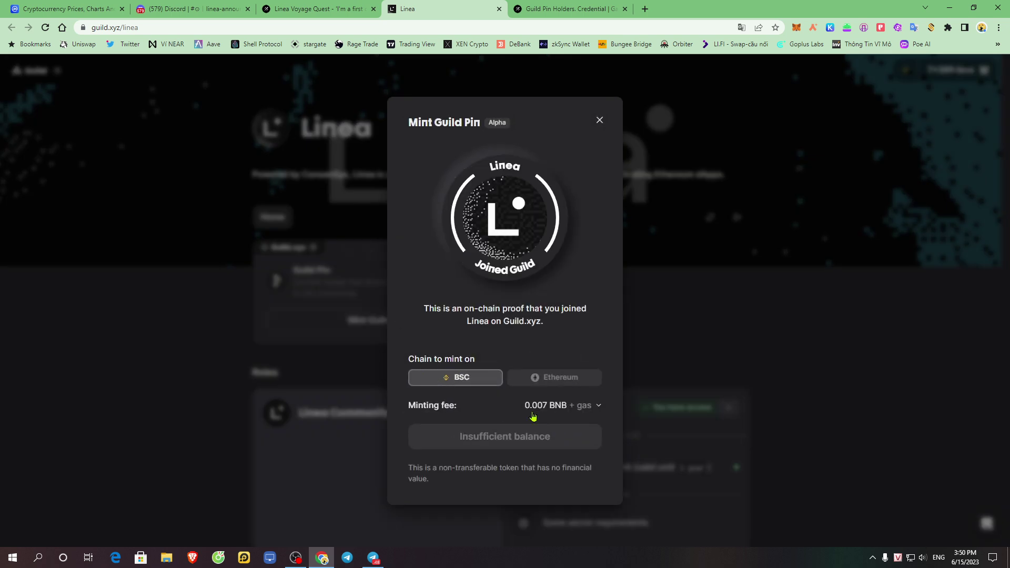
{"action": "left_click", "coordinate": [595, 407]}
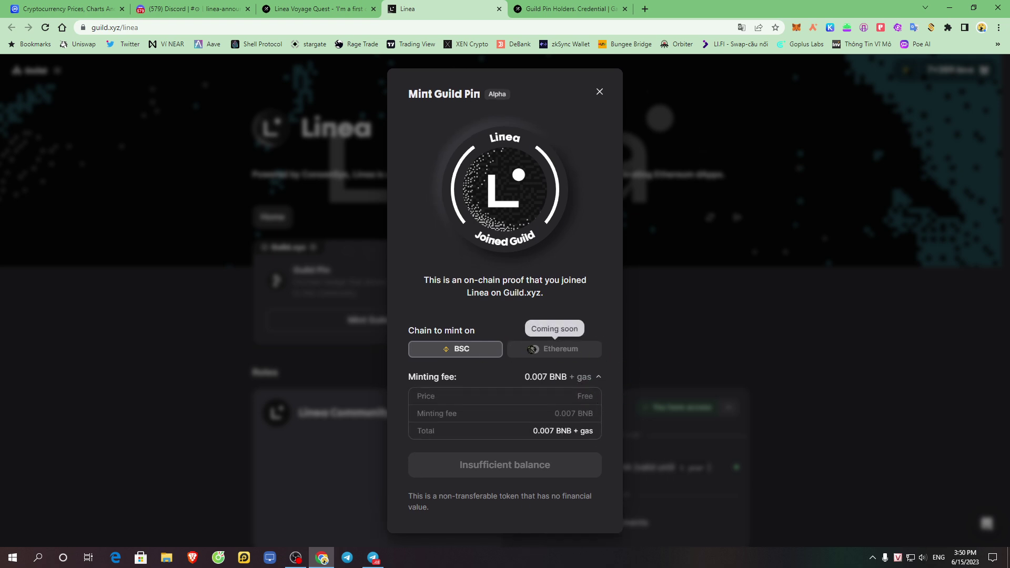
On CoinMarketCap, open the BNB page and convert 0.007 BNB to USD
{"action": "left_click", "coordinate": [90, 7]}
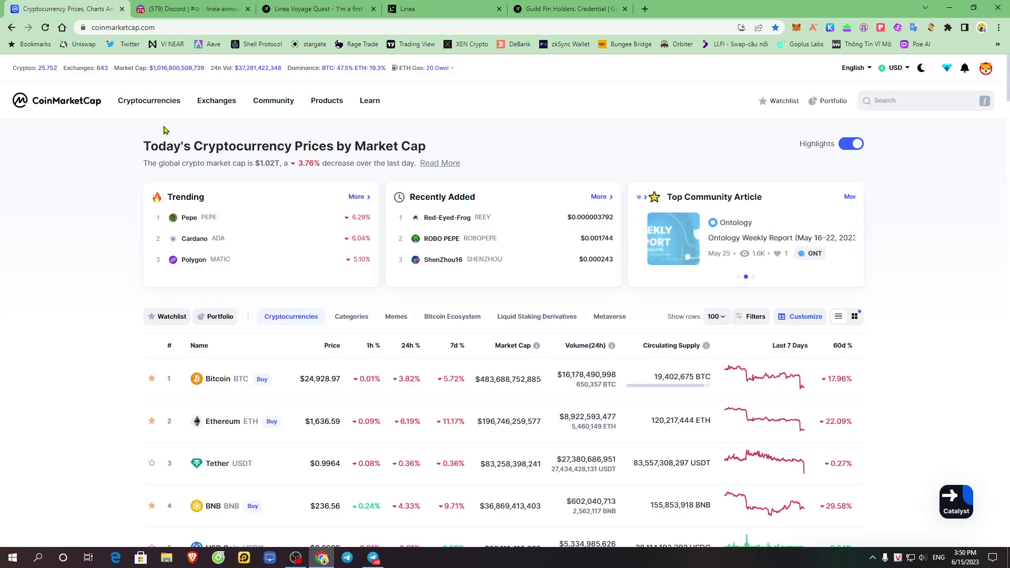
{"action": "left_click", "coordinate": [232, 511]}
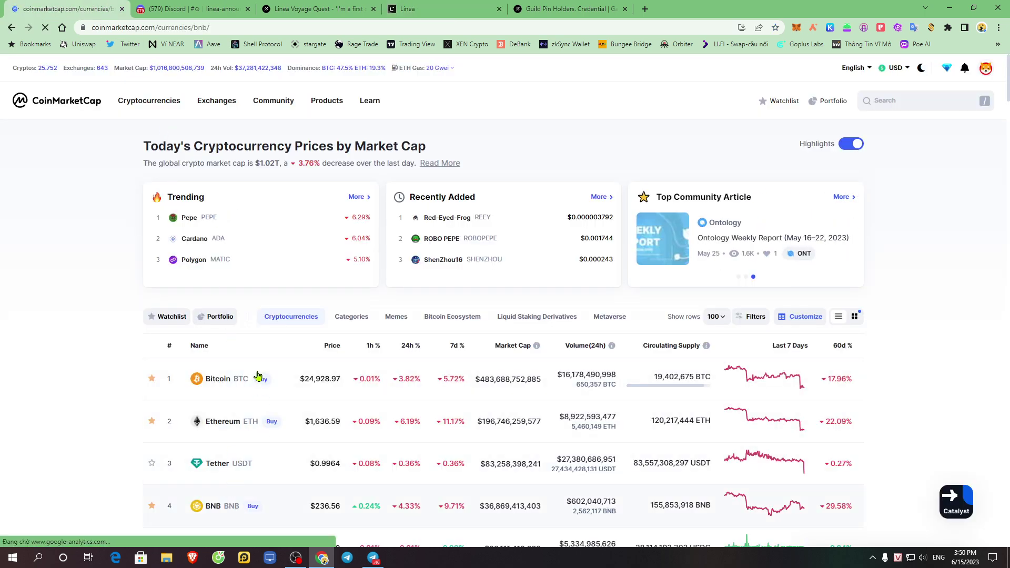
{"action": "scroll", "coordinate": [272, 357], "scroll_direction": "down", "scroll_amount": 5}
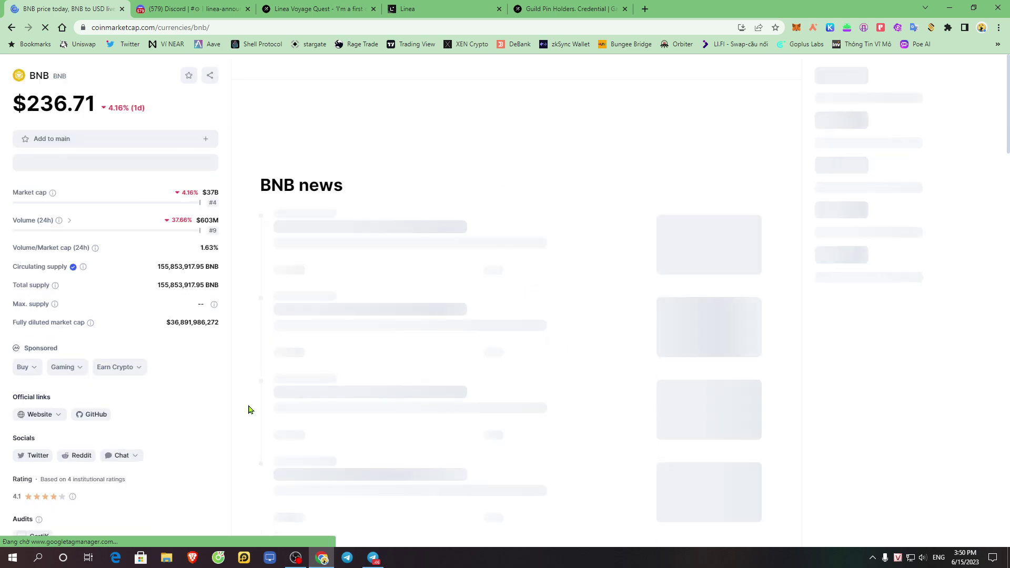
{"action": "scroll", "coordinate": [214, 373], "scroll_direction": "down", "scroll_amount": 3}
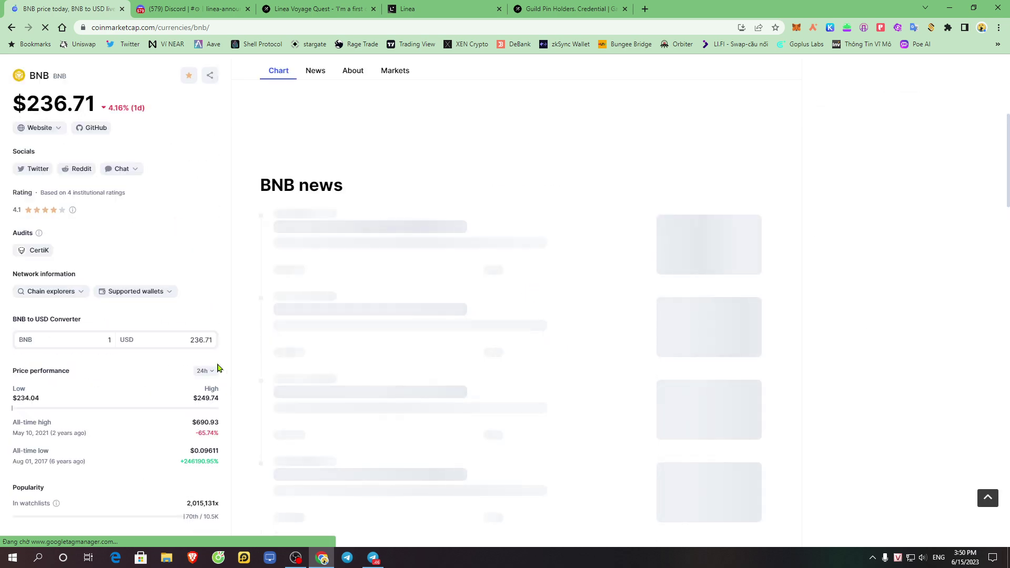
{"action": "double_click", "coordinate": [107, 339]}
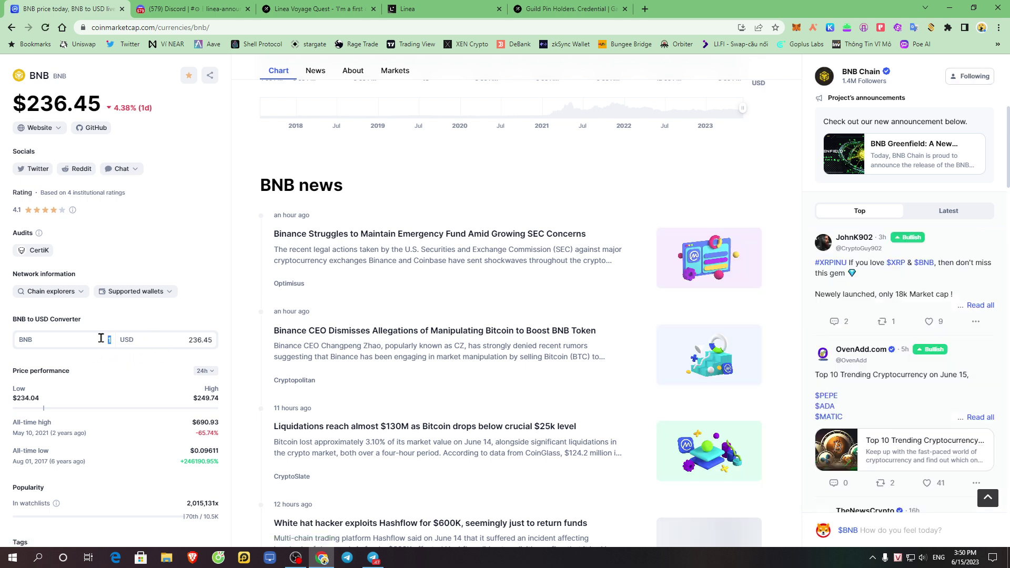
{"action": "type", "text": "0.007"}
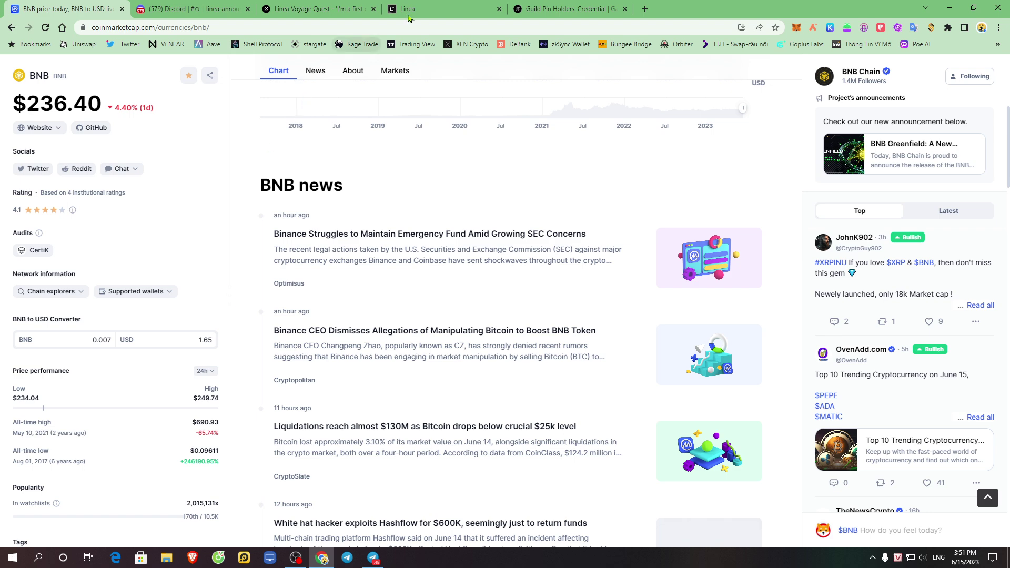
Return to the Linea guild's Mint Guild Pin dialog and collapse the minting fee breakdown
{"action": "left_click", "coordinate": [568, 9]}
{"action": "left_click", "coordinate": [473, 5]}
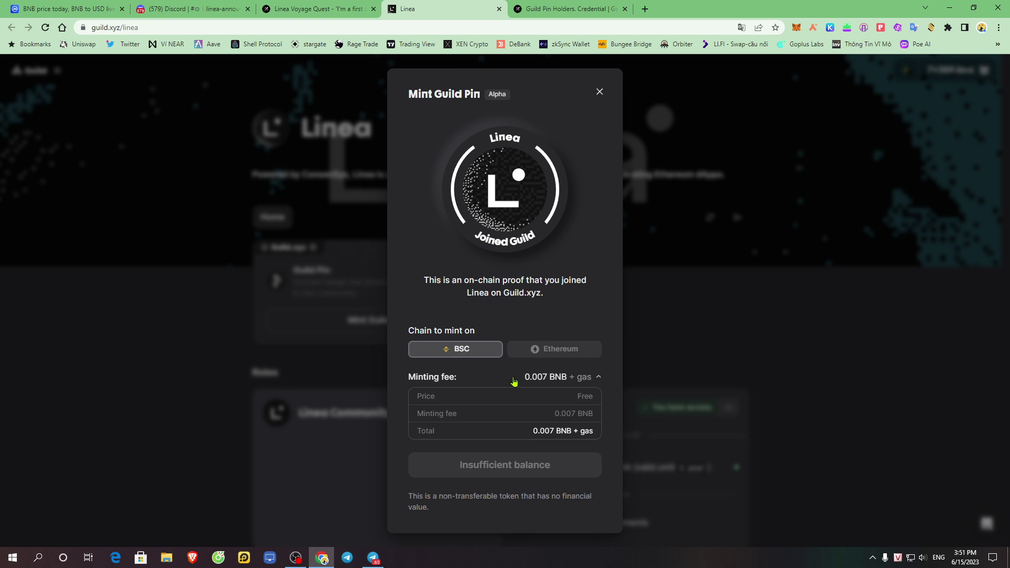
{"action": "left_click", "coordinate": [600, 377]}
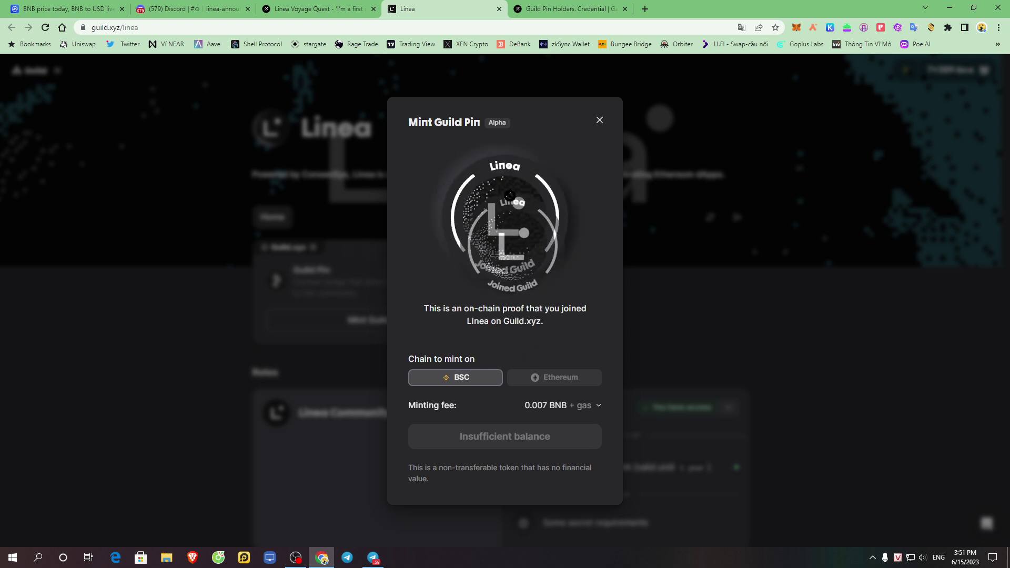
{"action": "left_click_drag", "start_coordinate": [492, 179], "coordinate": [473, 221]}
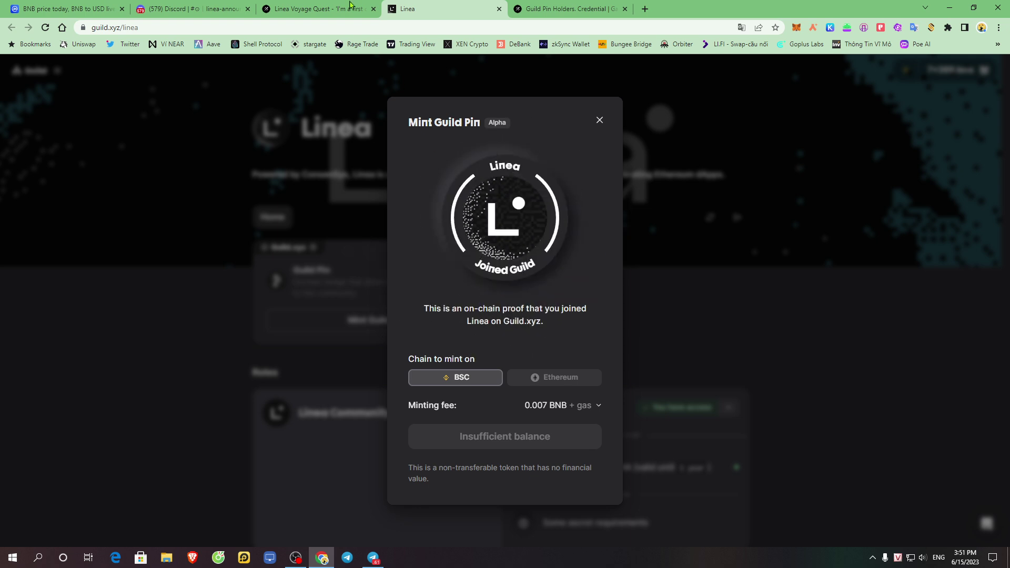
Claim the 2500 points on the Galxe Linea citizen campaign, close the submission dialog and highlight the claimed points
{"action": "left_click", "coordinate": [314, 9]}
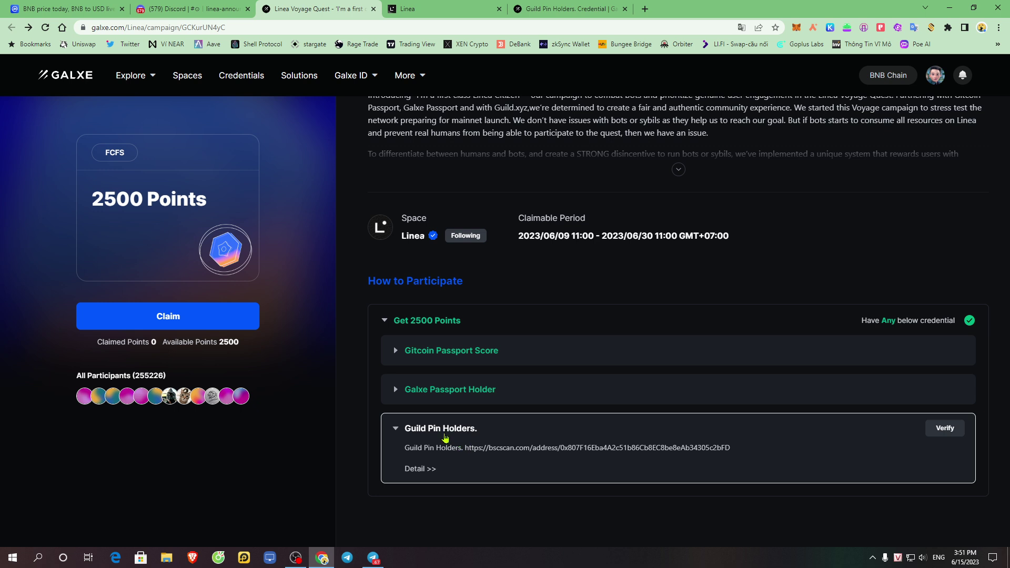
{"action": "triple_click", "coordinate": [111, 199]}
{"action": "left_click", "coordinate": [195, 319]}
{"action": "left_click_drag", "start_coordinate": [210, 342], "coordinate": [266, 348]}
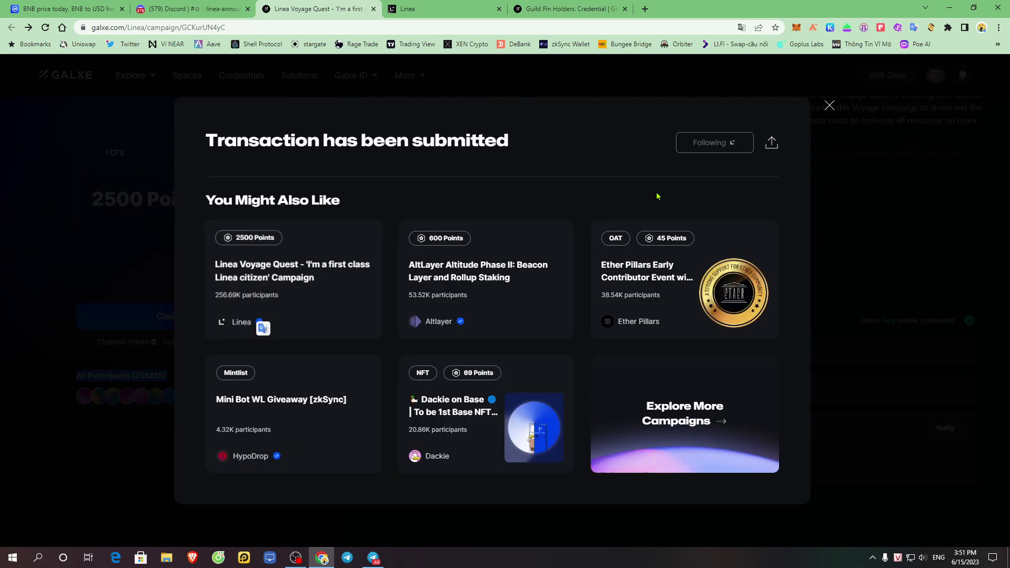
{"action": "left_click", "coordinate": [829, 107]}
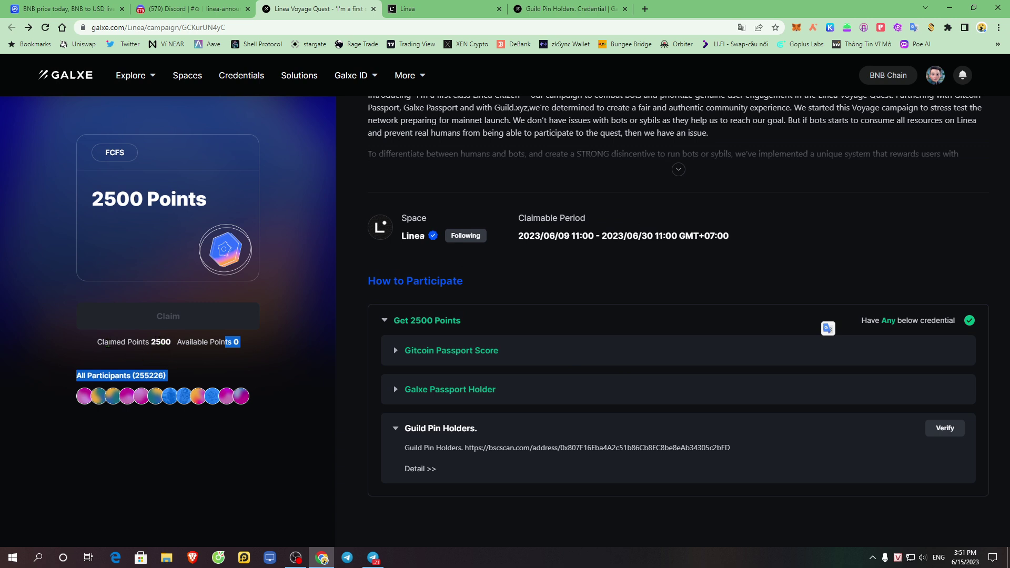
{"action": "left_click_drag", "start_coordinate": [104, 341], "coordinate": [205, 343]}
{"action": "left_click", "coordinate": [327, 388]}
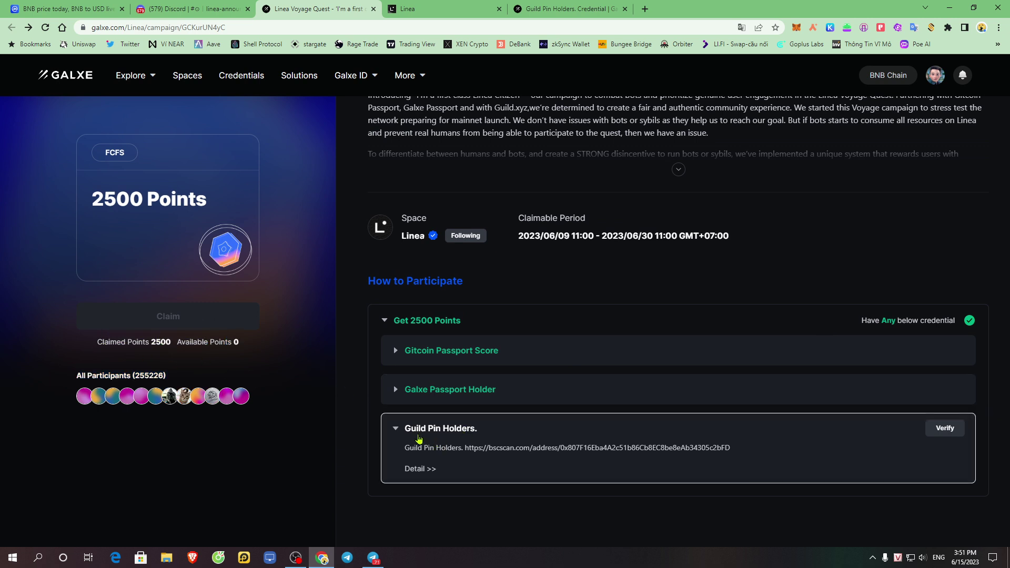
Collapse the Guild Pin Holders credential and expand Galxe Passport Holder and Gitcoin Passport Score to review their requirements
{"action": "left_click", "coordinate": [476, 435]}
{"action": "left_click", "coordinate": [476, 435]}
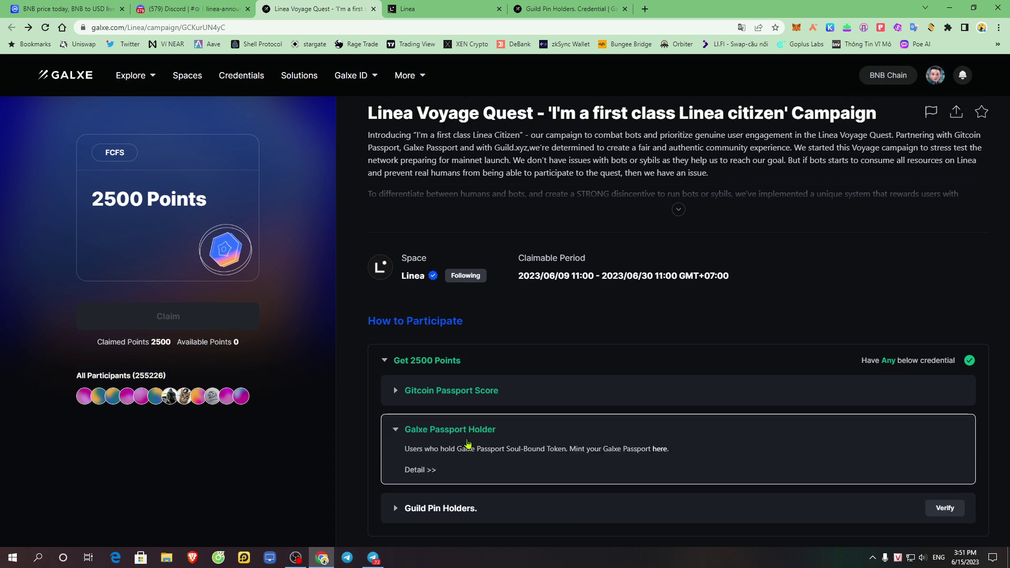
{"action": "left_click", "coordinate": [470, 400]}
{"action": "scroll", "coordinate": [484, 421], "scroll_direction": "down", "scroll_amount": 2}
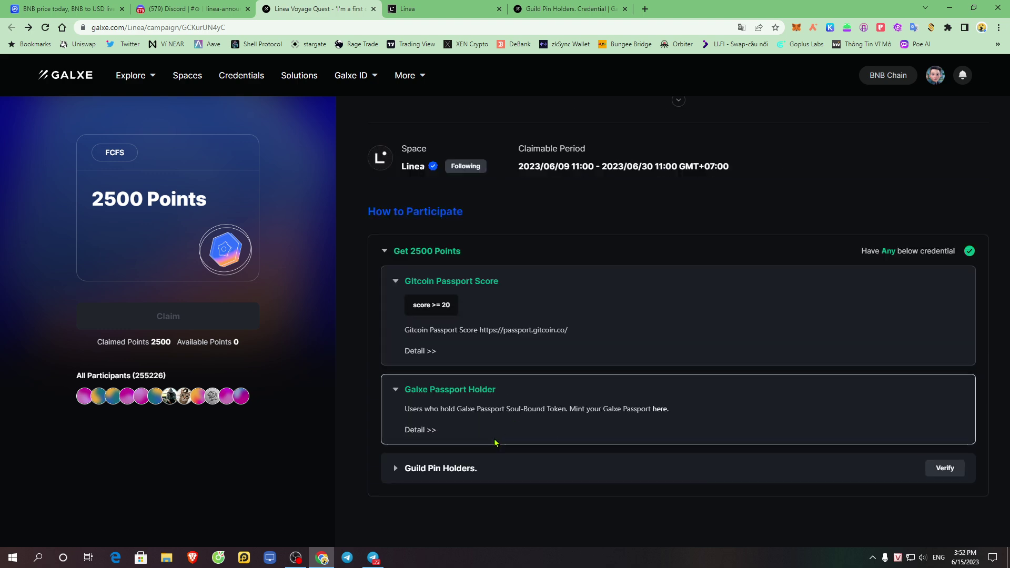
{"action": "scroll", "coordinate": [482, 345], "scroll_direction": "up", "scroll_amount": 2}
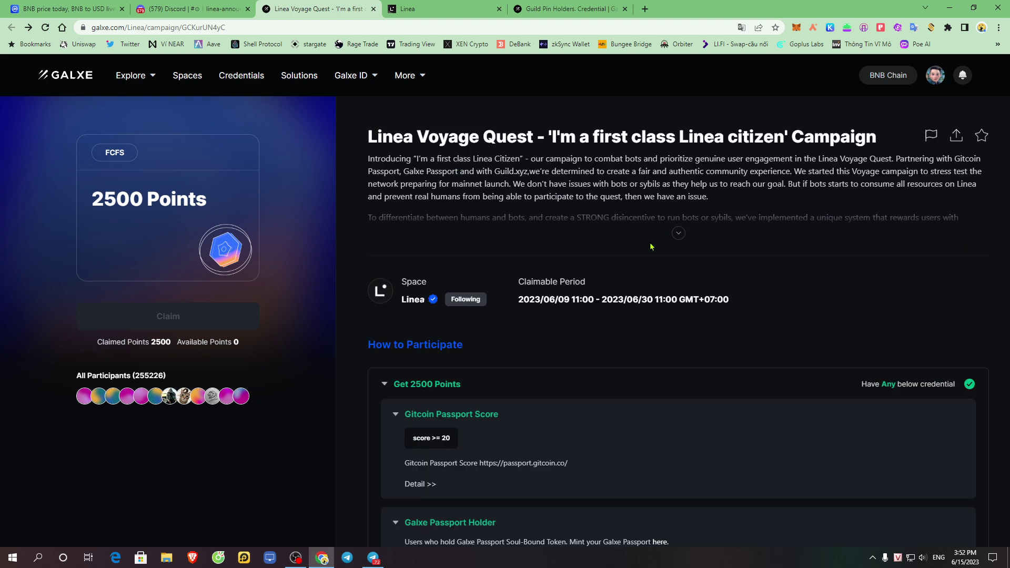
Expand the campaign's full description and review it together with the How to Participate credentials
{"action": "left_click", "coordinate": [678, 233]}
{"action": "scroll", "coordinate": [650, 313], "scroll_direction": "down", "scroll_amount": 9}
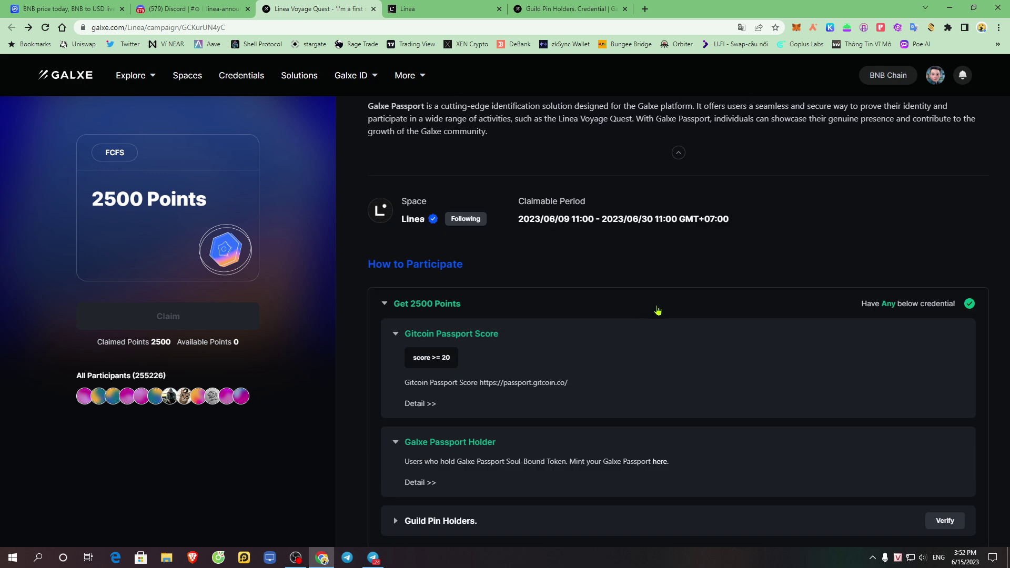
{"action": "scroll", "coordinate": [562, 374], "scroll_direction": "down", "scroll_amount": 1}
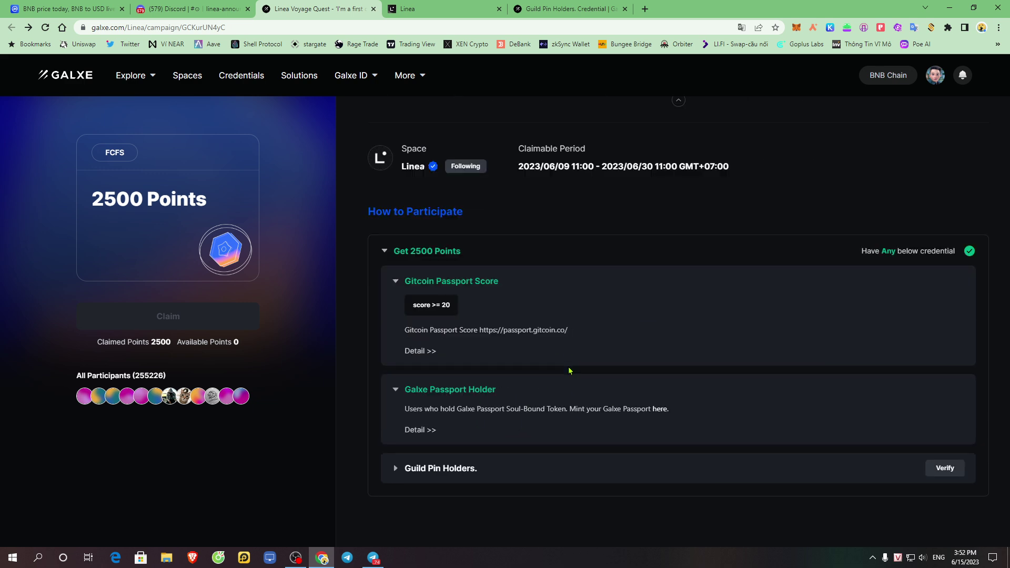
{"action": "scroll", "coordinate": [631, 372], "scroll_direction": "up", "scroll_amount": 6}
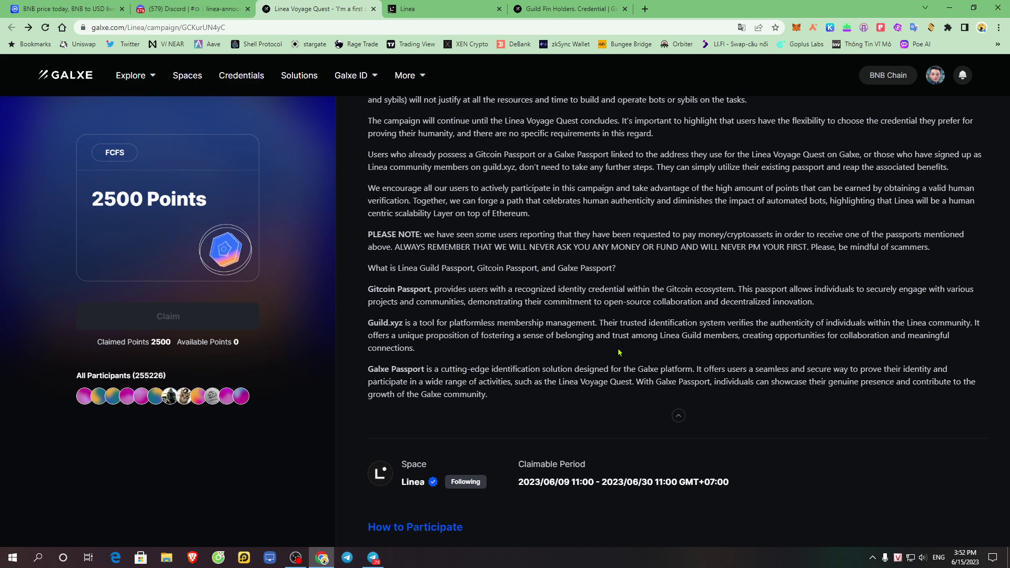
{"action": "scroll", "coordinate": [619, 352], "scroll_direction": "up", "scroll_amount": 3}
{"action": "scroll", "coordinate": [634, 356], "scroll_direction": "up", "scroll_amount": 1}
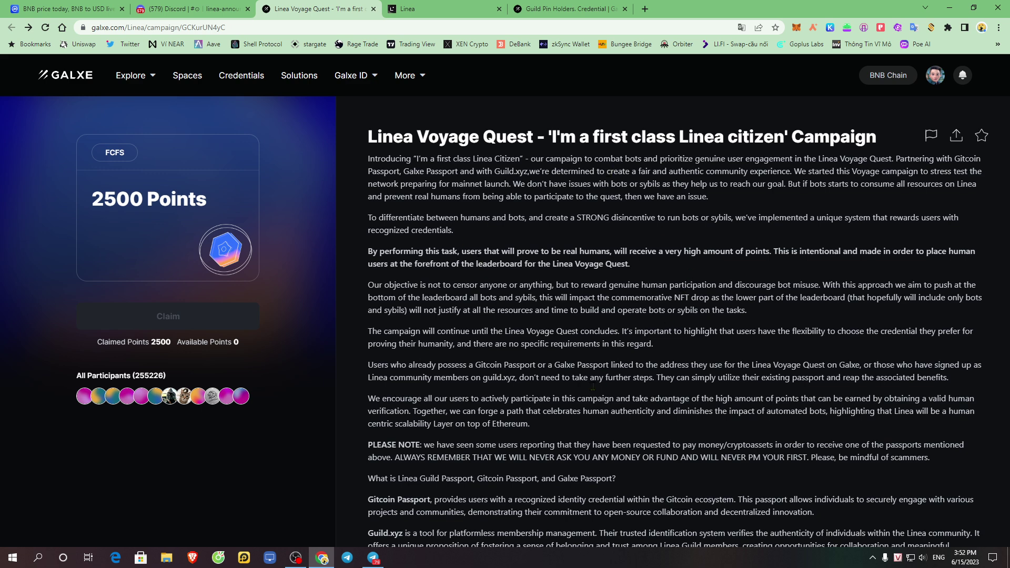
{"action": "scroll", "coordinate": [596, 390], "scroll_direction": "down", "scroll_amount": 10}
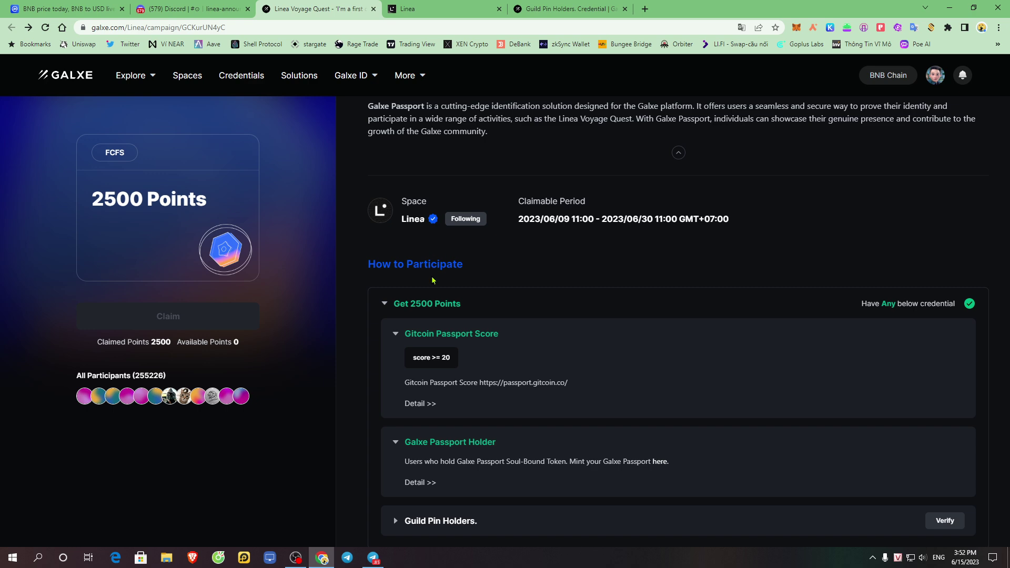
{"action": "scroll", "coordinate": [531, 253], "scroll_direction": "up", "scroll_amount": 10}
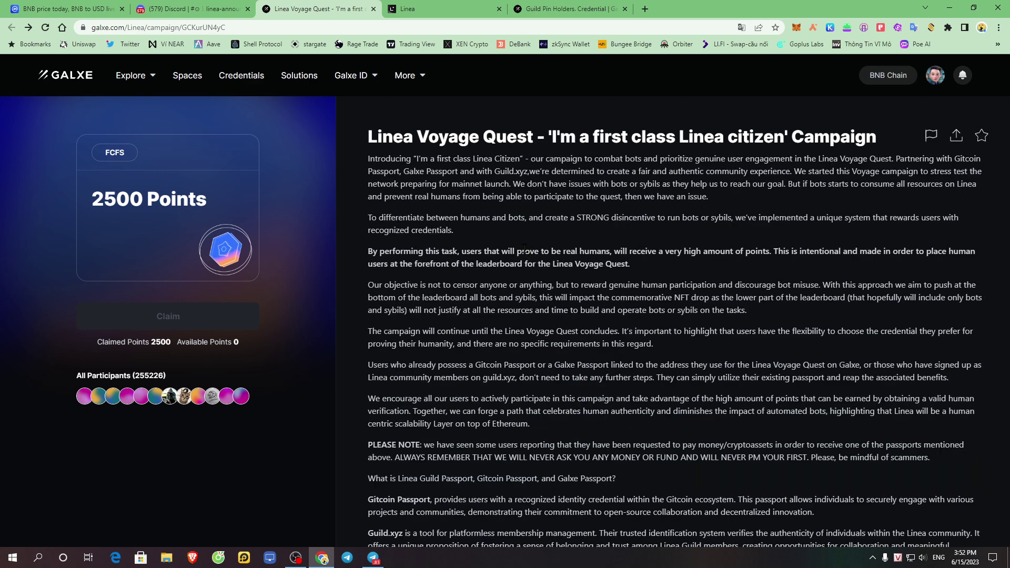